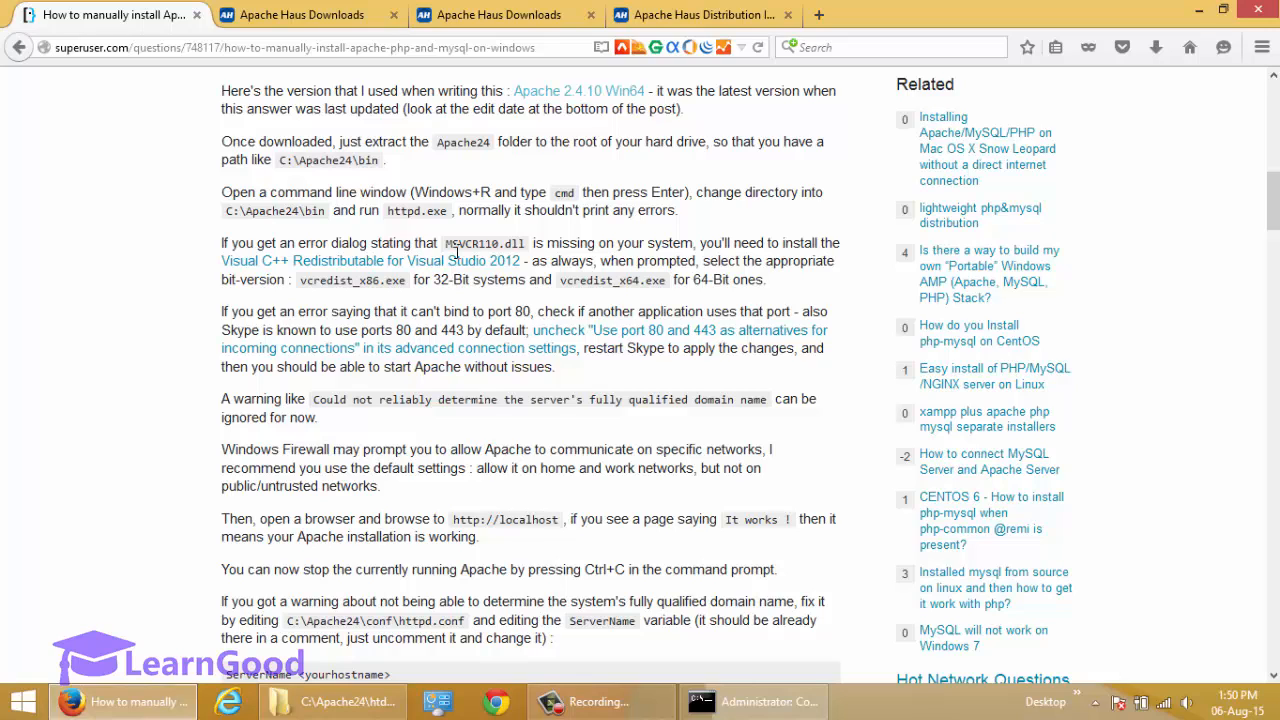
Read the guide's note on the missing MSVCR110.dll error and the Visual C++ Redistributable for Visual Studio 2012.
{"action": "left_click_drag", "start_coordinate": [446, 245], "coordinate": [533, 247]}
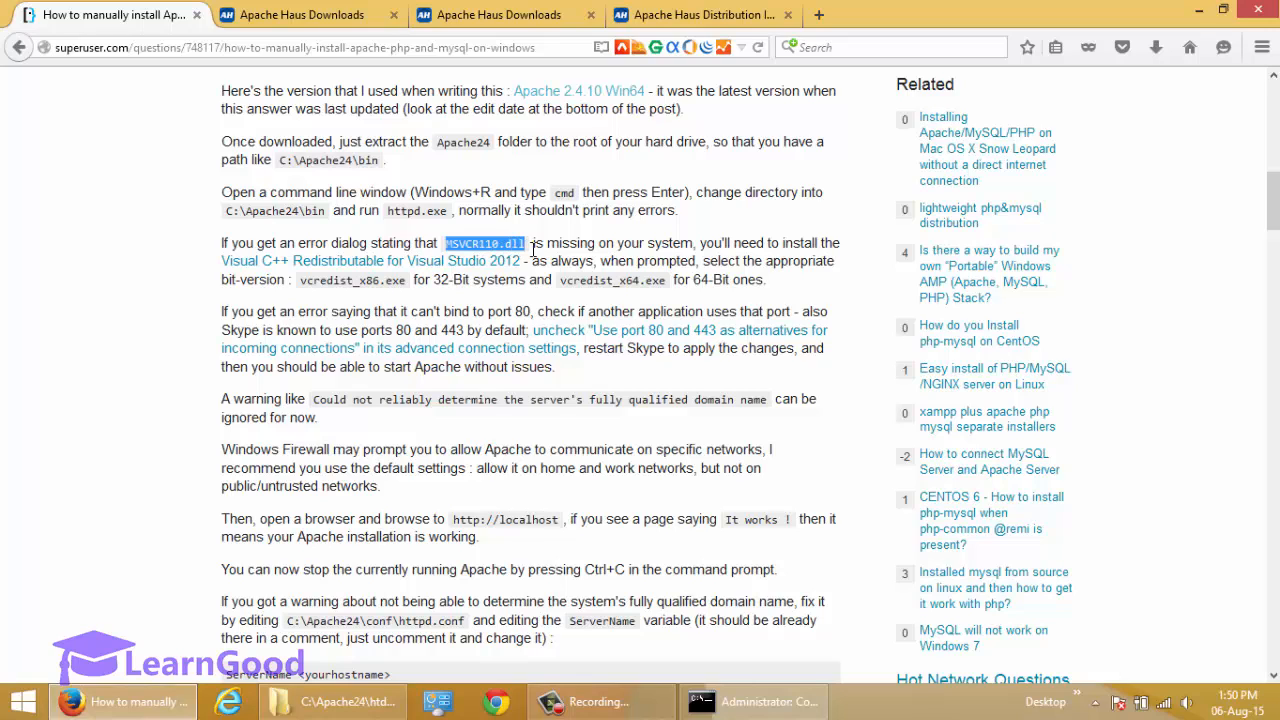
{"action": "left_click", "coordinate": [461, 255]}
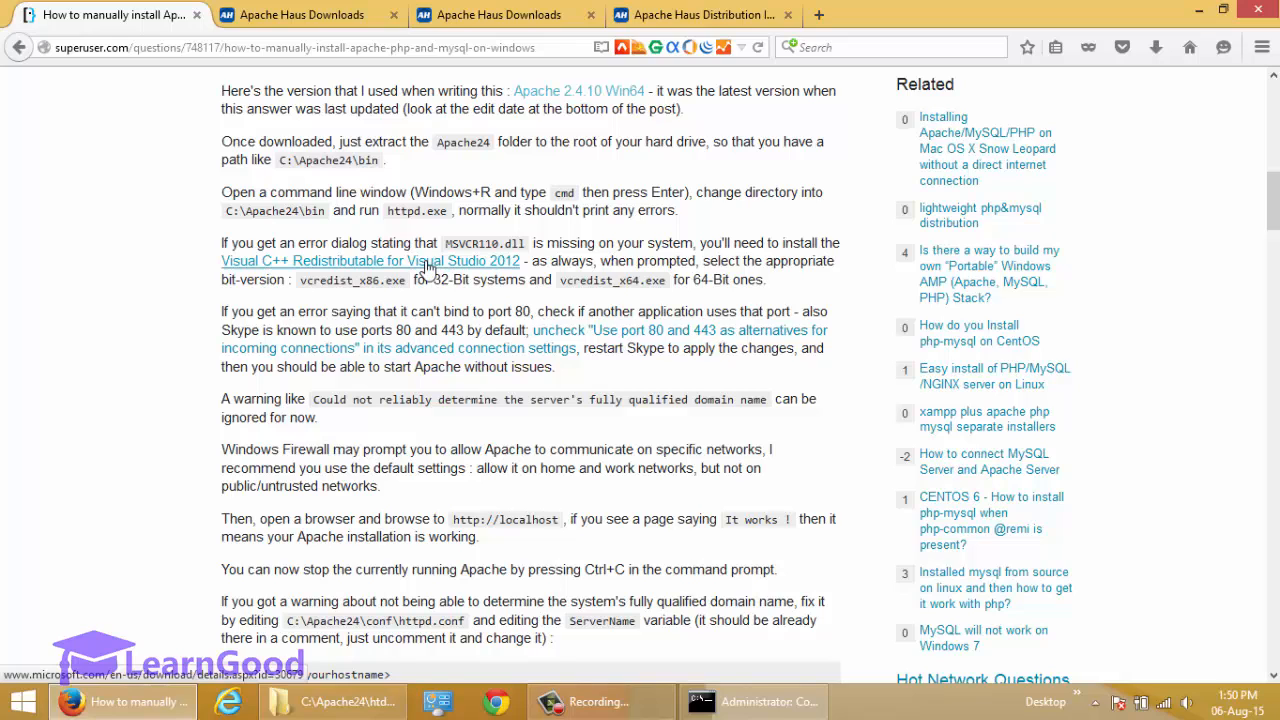
{"action": "scroll", "coordinate": [166, 349], "scroll_direction": "down", "scroll_amount": 10}
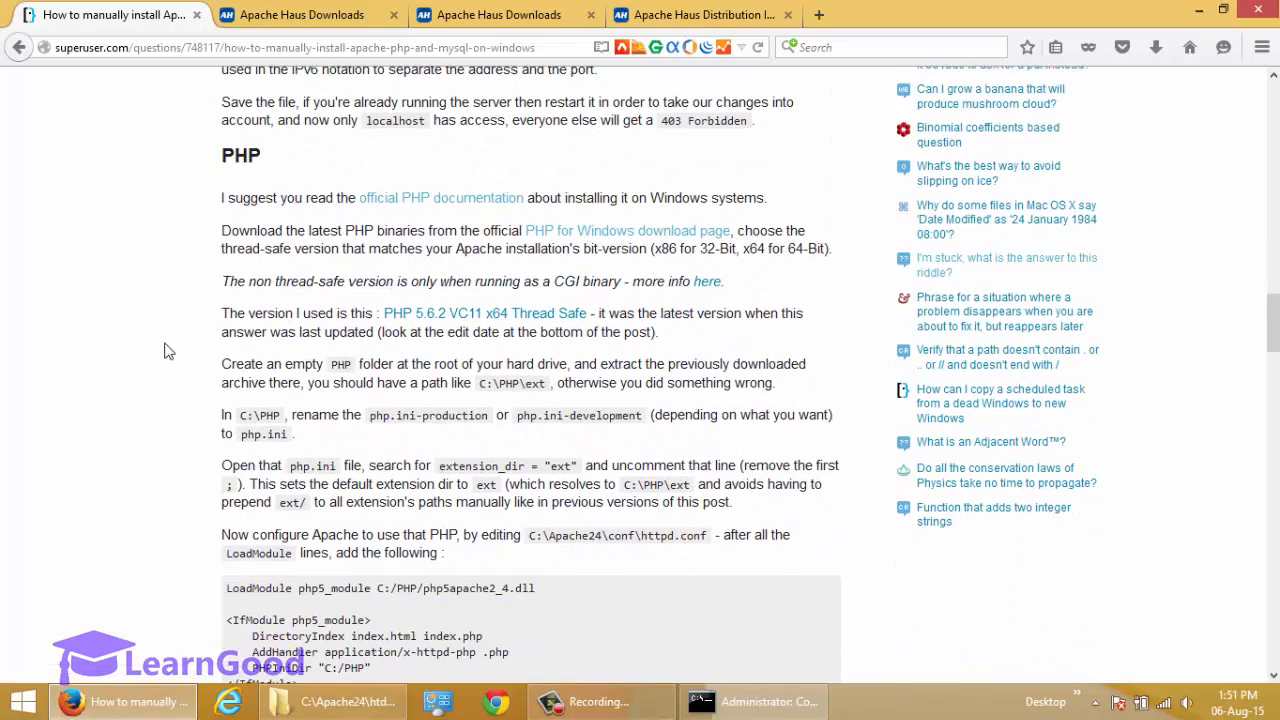
Open the guide's PHP for Windows download page link from the PHP section in a new tab and switch to it.
{"action": "double_click", "coordinate": [255, 157]}
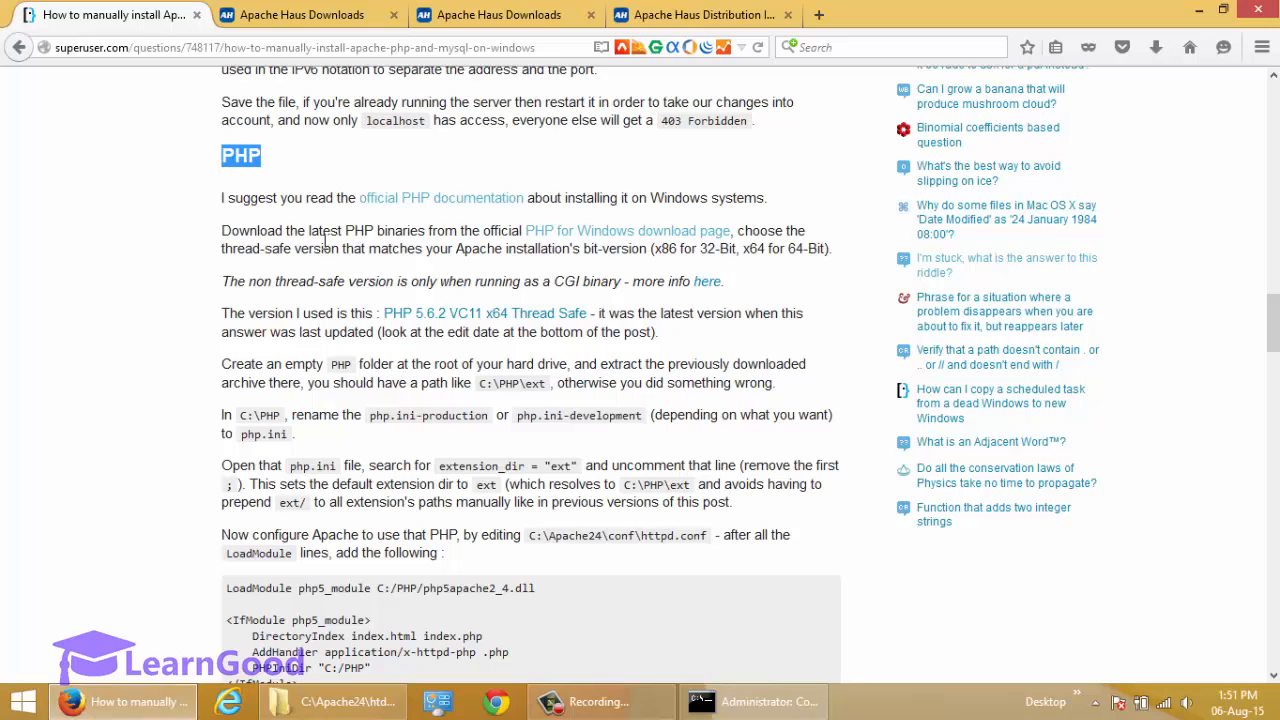
{"action": "left_click_drag", "start_coordinate": [309, 233], "coordinate": [520, 235]}
{"action": "left_click", "coordinate": [466, 246]}
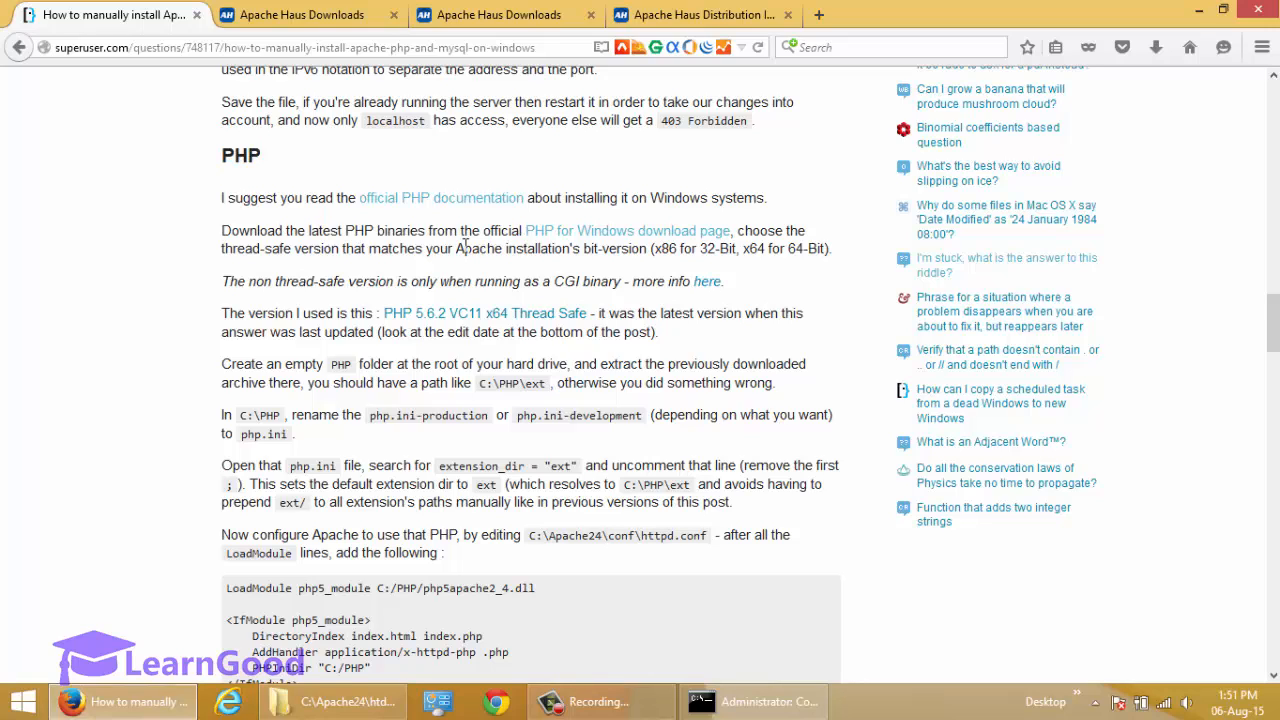
{"action": "right_click", "coordinate": [580, 236]}
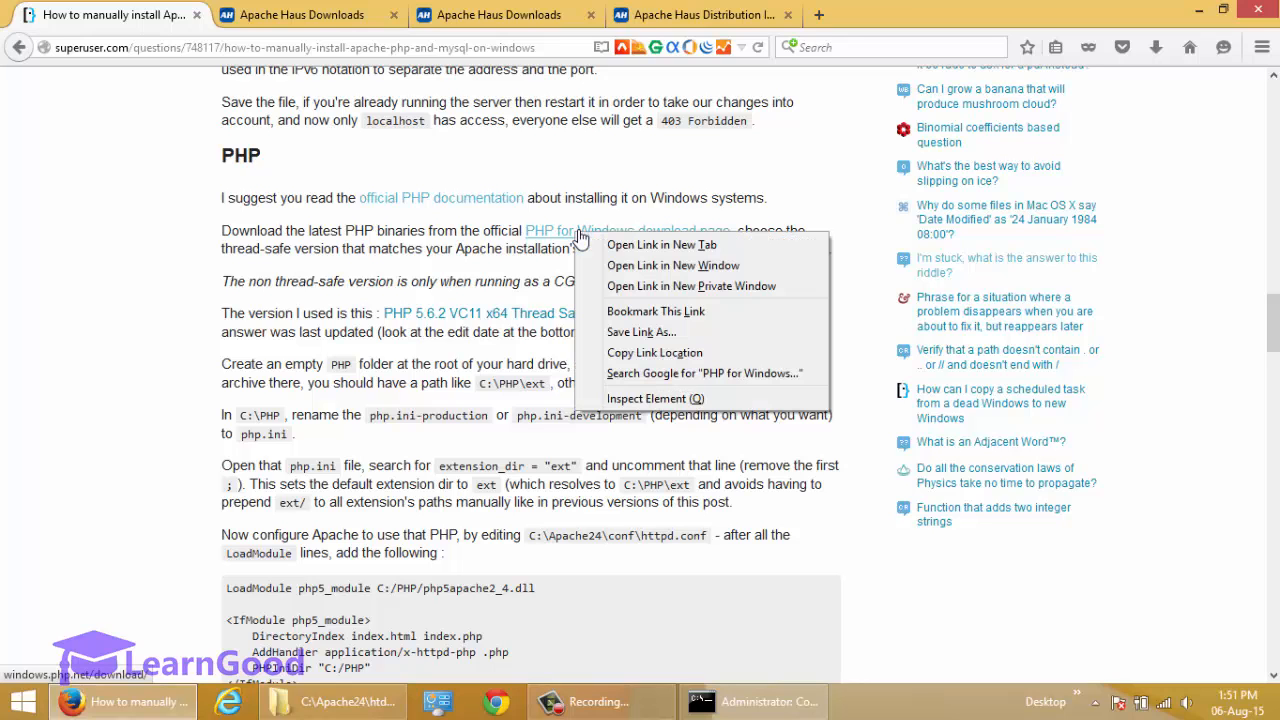
{"action": "left_click", "coordinate": [617, 254]}
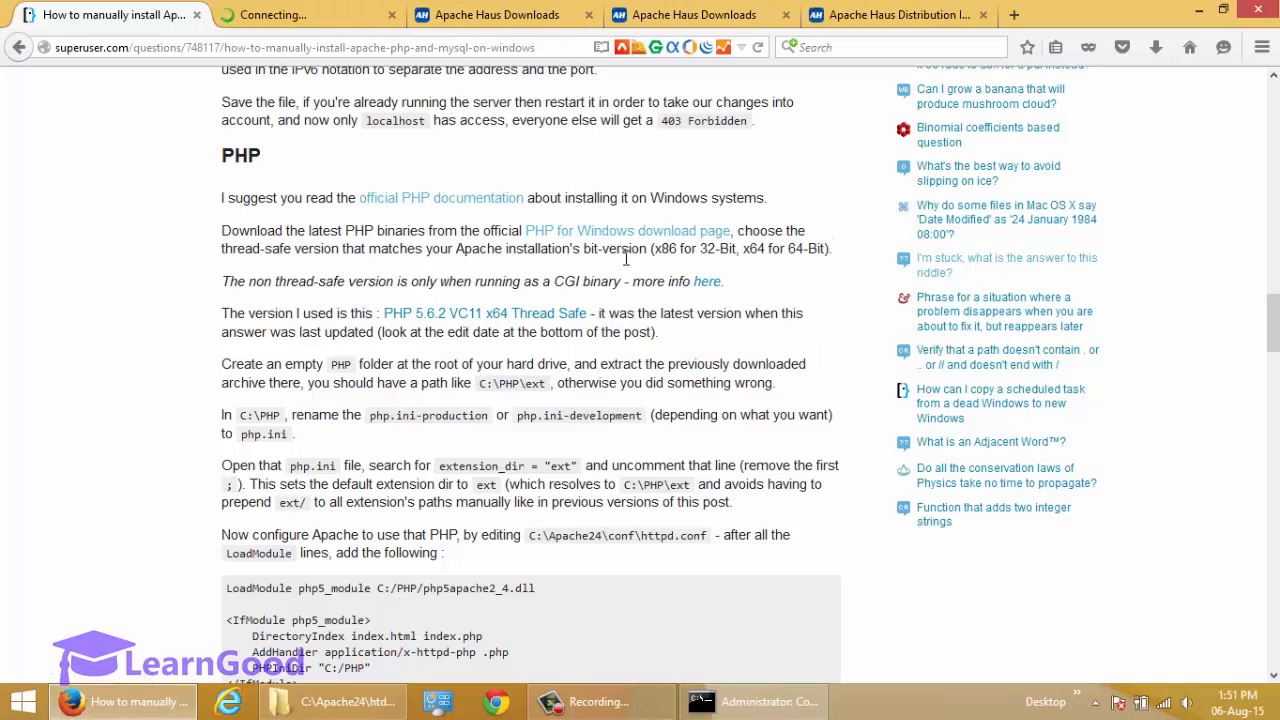
{"action": "left_click", "coordinate": [306, 18]}
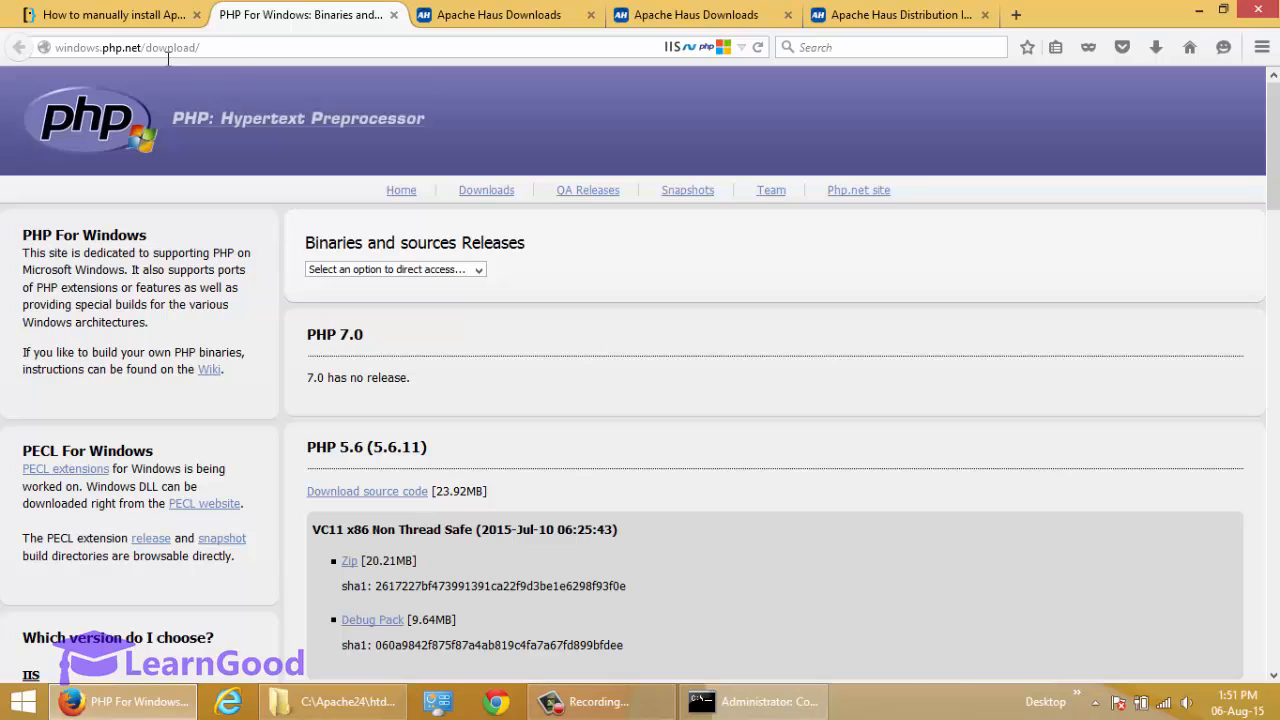
Examine the PHP 5.6 releases on windows.php.net/download and the VC11 x86 and x64 builds offered.
{"action": "left_click", "coordinate": [260, 50]}
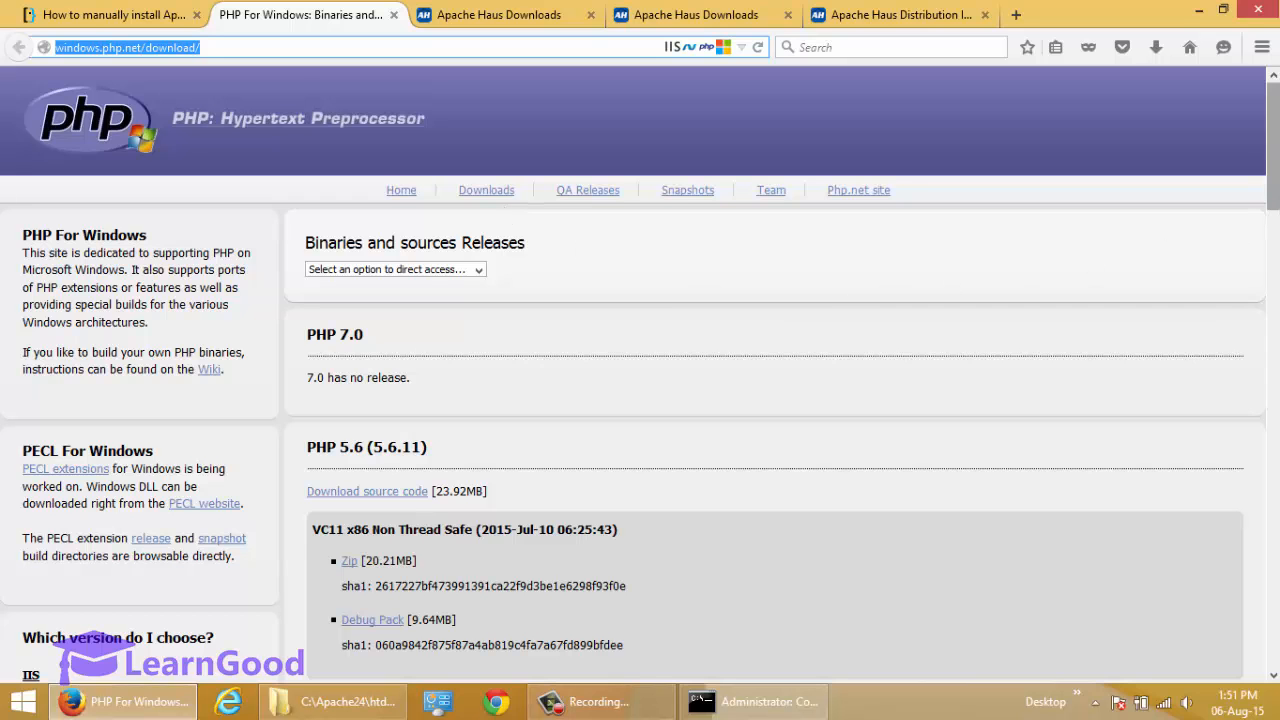
{"action": "scroll", "coordinate": [1168, 250], "scroll_direction": "down", "scroll_amount": 5}
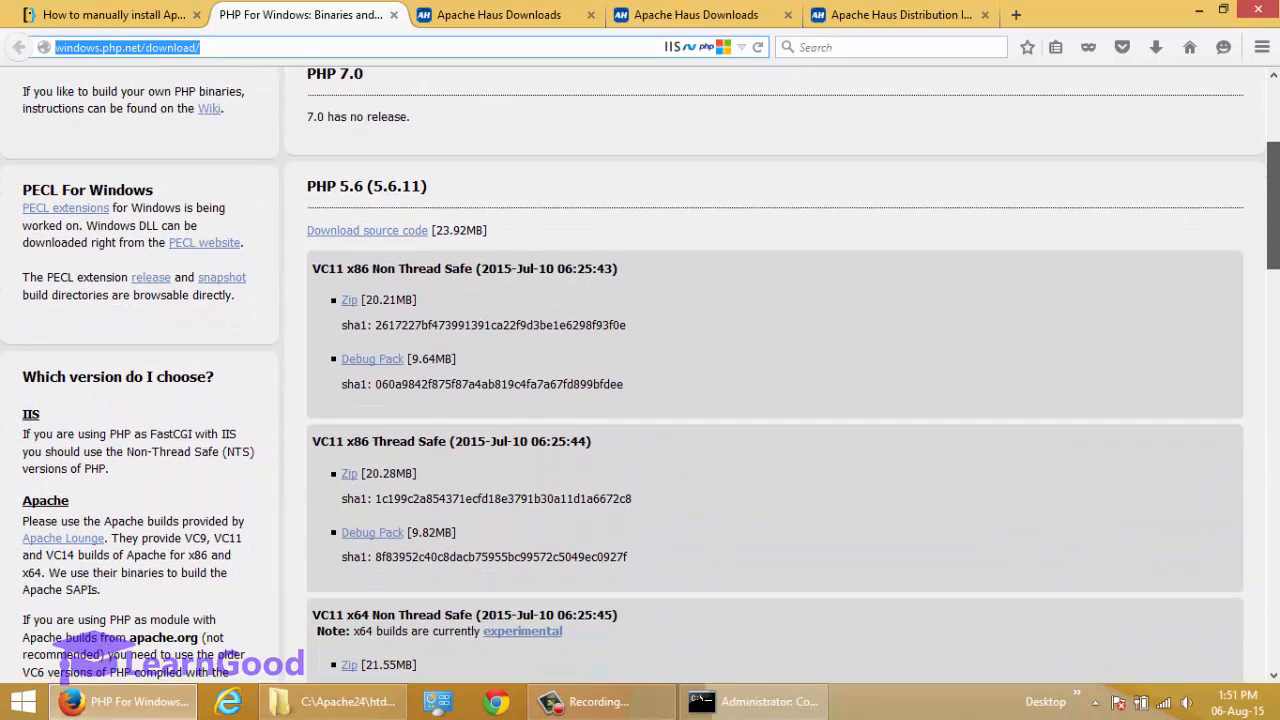
{"action": "scroll", "coordinate": [1168, 250], "scroll_direction": "down", "scroll_amount": 2}
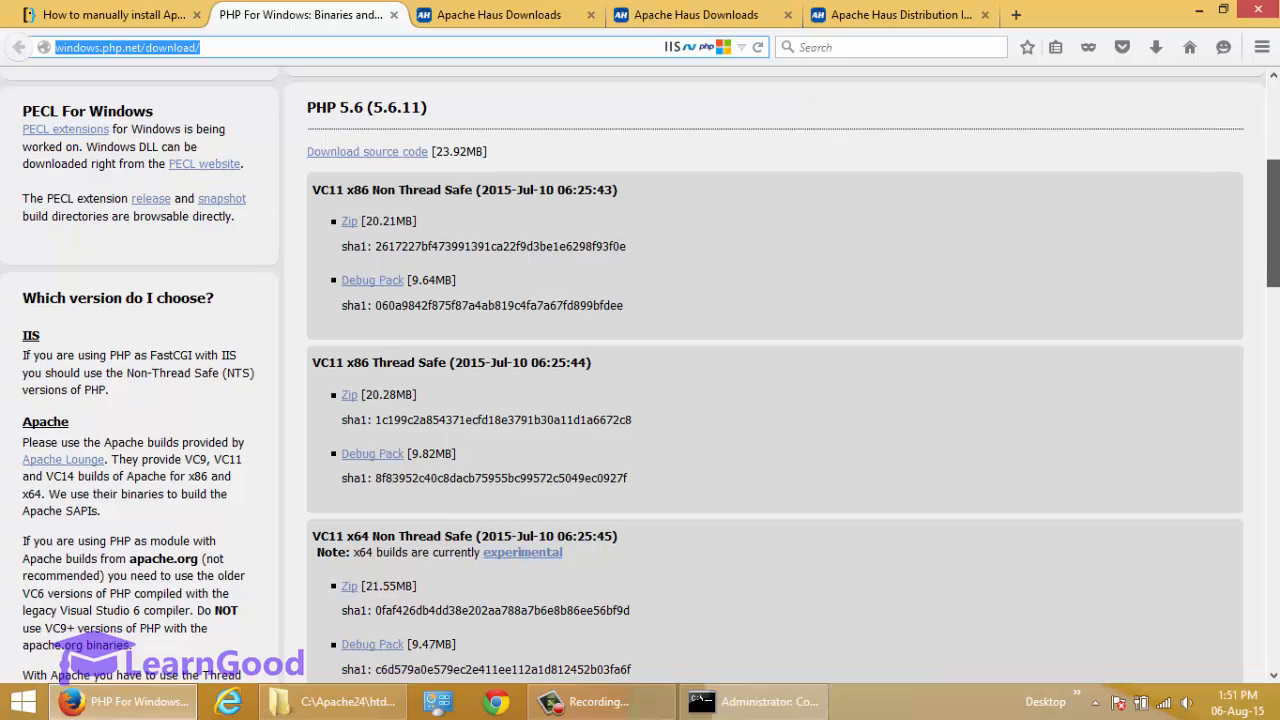
{"action": "scroll", "coordinate": [775, 380], "scroll_direction": "down", "scroll_amount": 1}
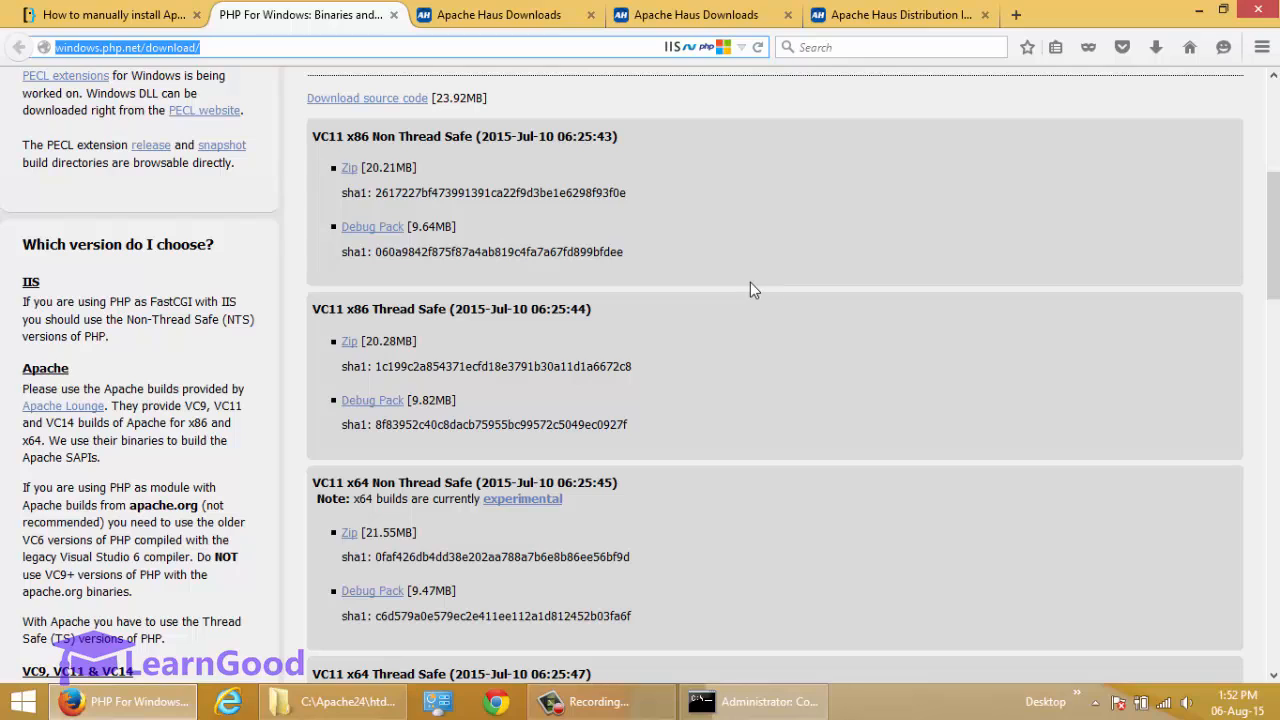
{"action": "double_click", "coordinate": [319, 140]}
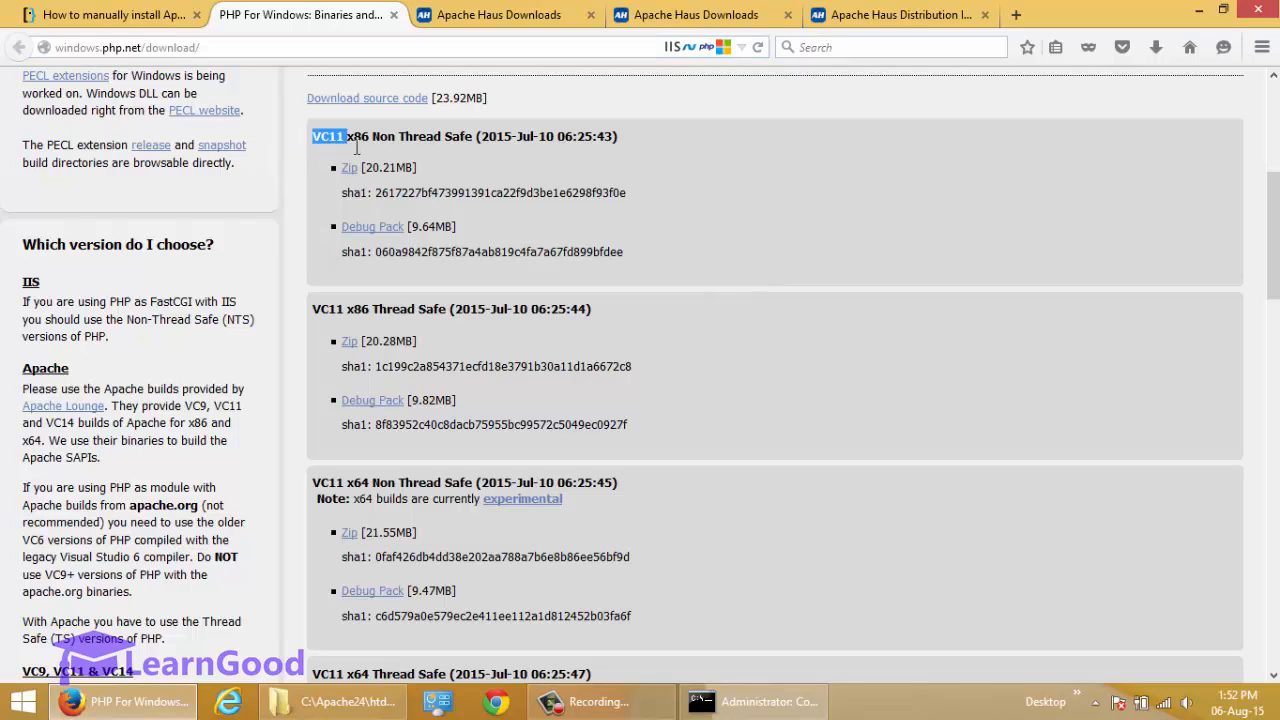
{"action": "scroll", "coordinate": [326, 214], "scroll_direction": "down", "scroll_amount": 4}
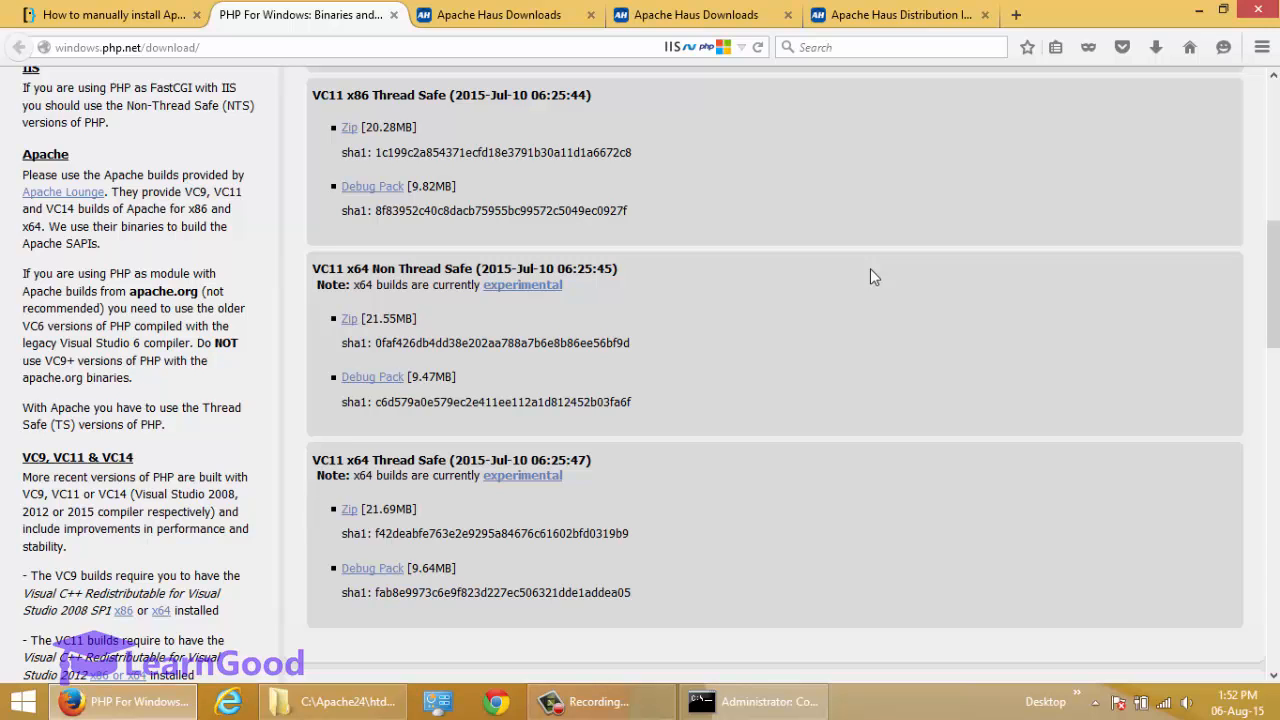
{"action": "scroll", "coordinate": [870, 268], "scroll_direction": "up", "scroll_amount": 6}
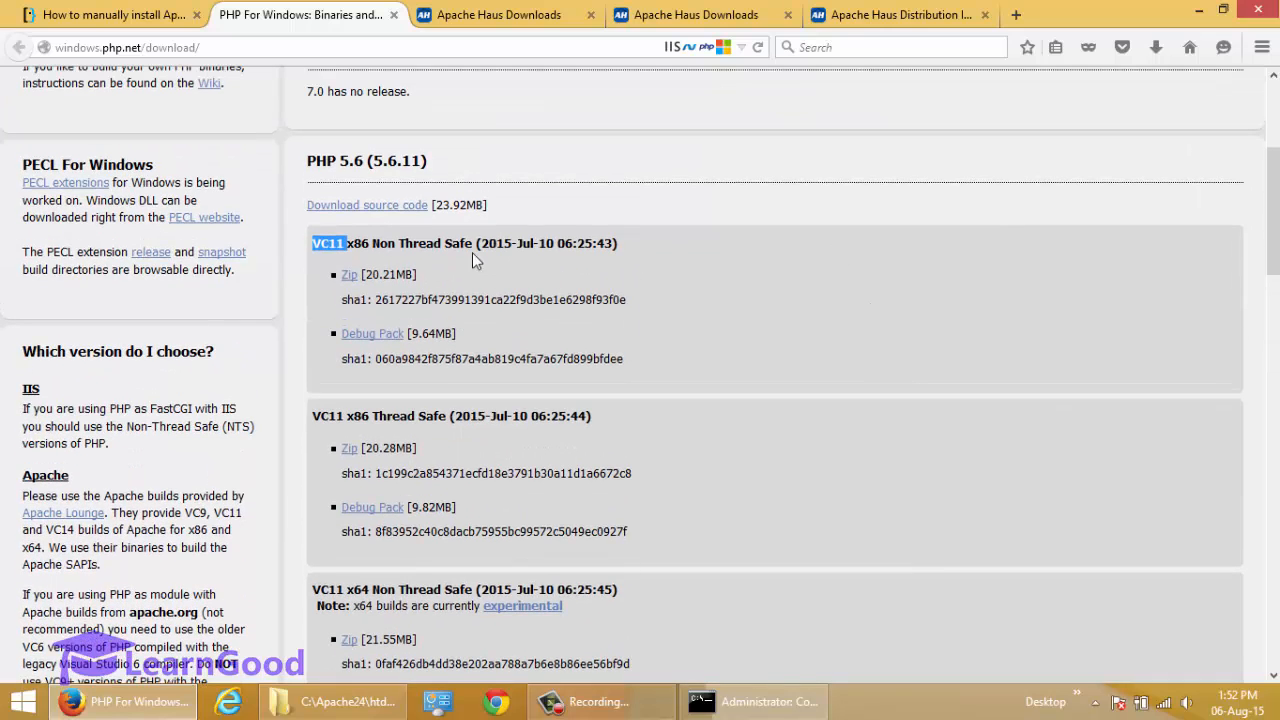
{"action": "scroll", "coordinate": [938, 333], "scroll_direction": "down", "scroll_amount": 8}
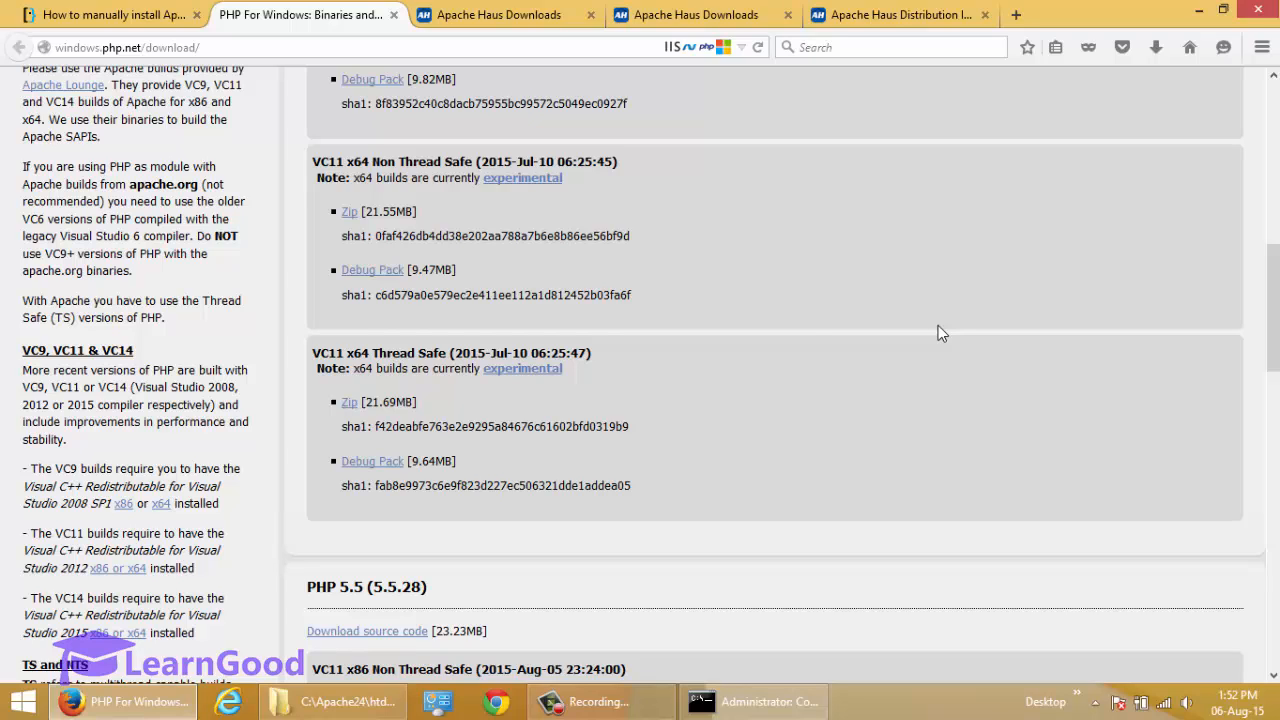
Compare the Thread Safe and Non Thread Safe variants among the PHP 5.6 builds.
{"action": "left_click_drag", "start_coordinate": [372, 353], "coordinate": [446, 353]}
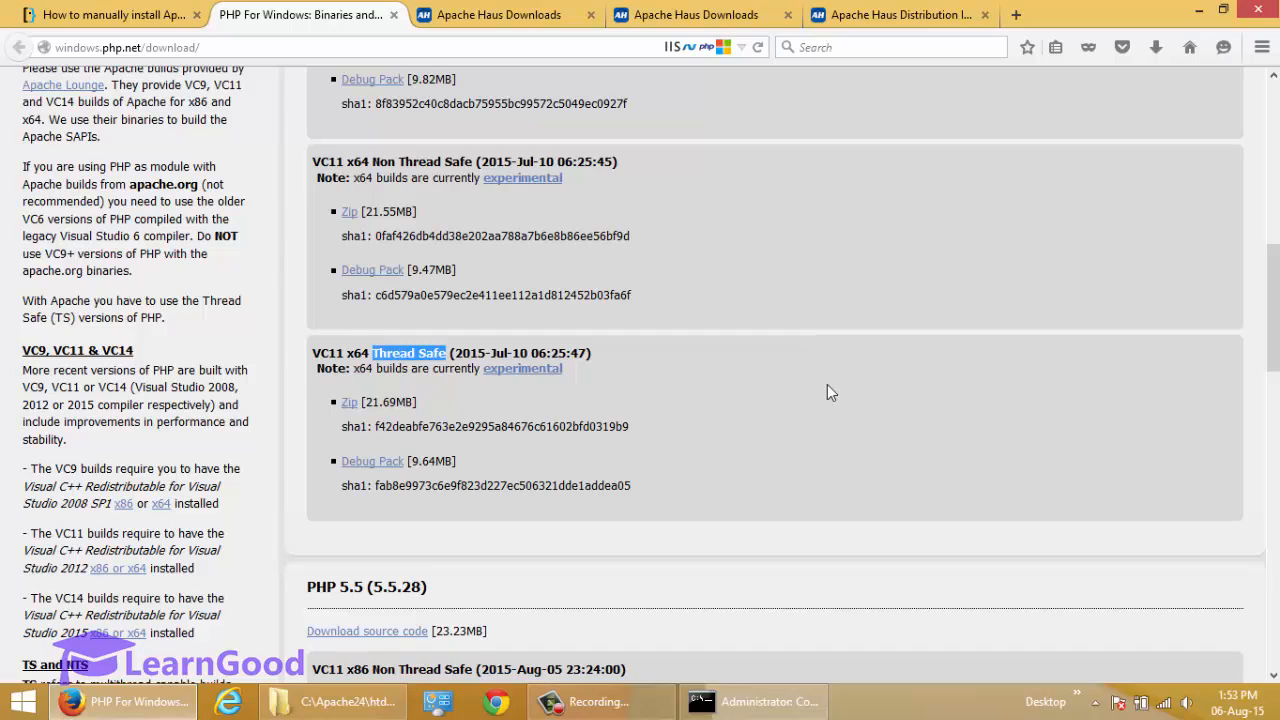
{"action": "scroll", "coordinate": [827, 392], "scroll_direction": "up", "scroll_amount": 4}
{"action": "scroll", "coordinate": [827, 392], "scroll_direction": "up", "scroll_amount": 4}
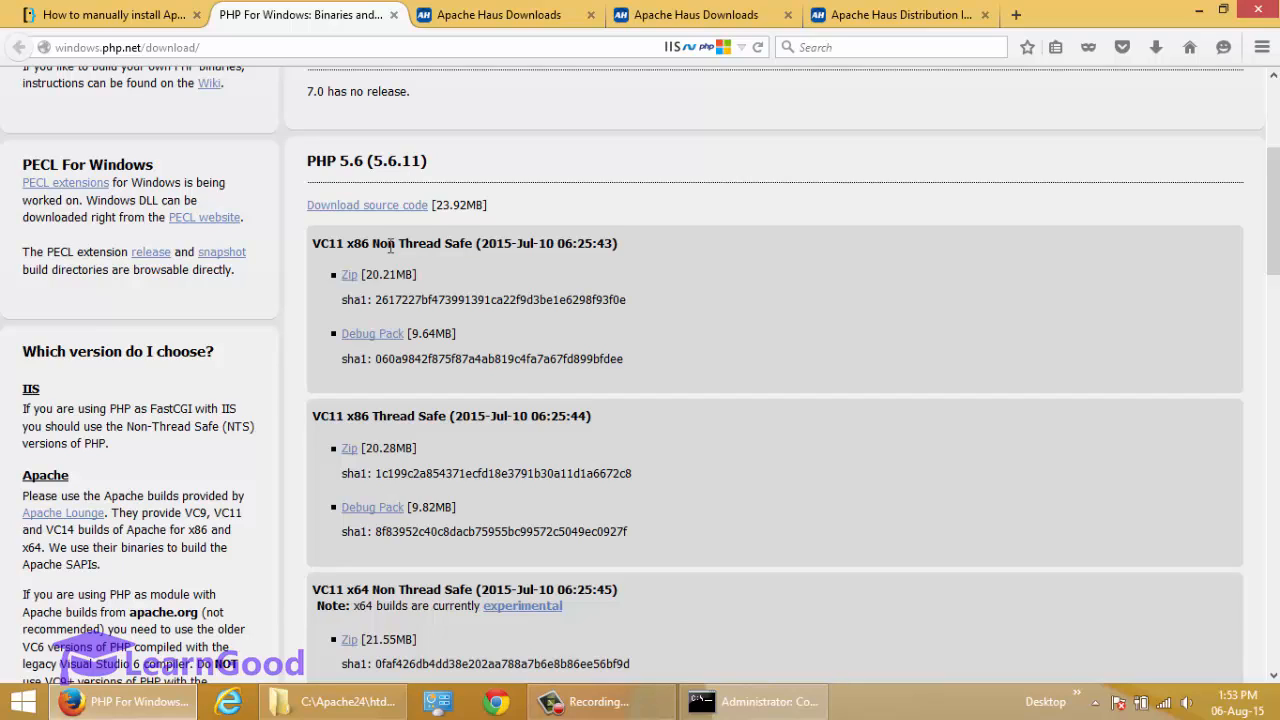
{"action": "left_click_drag", "start_coordinate": [374, 252], "coordinate": [456, 255]}
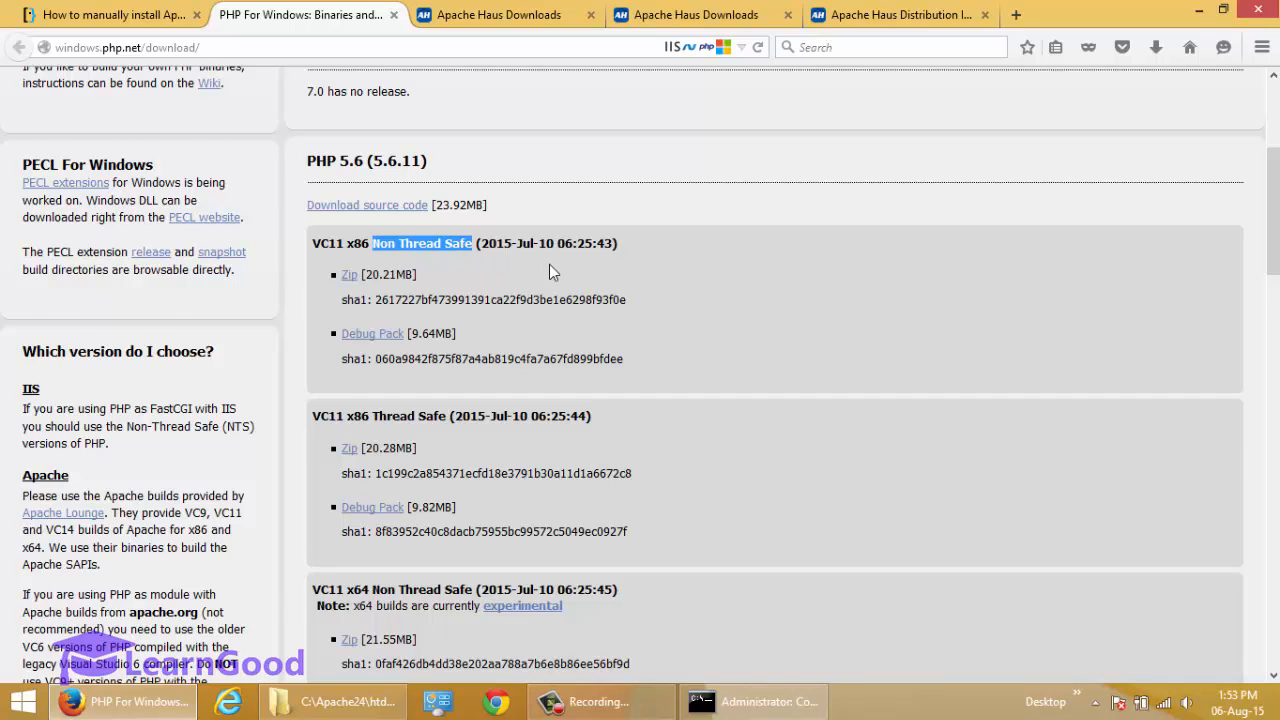
{"action": "scroll", "coordinate": [895, 258], "scroll_direction": "down", "scroll_amount": 1}
{"action": "scroll", "coordinate": [895, 258], "scroll_direction": "up", "scroll_amount": 1}
Check the PHP 5.6 and PHP 5.5 (5.5.28) releases and locate the PHP 5.5 VC11 x64 Thread Safe zip.
{"action": "left_click_drag", "start_coordinate": [307, 167], "coordinate": [456, 165]}
{"action": "scroll", "coordinate": [964, 291], "scroll_direction": "down", "scroll_amount": 10}
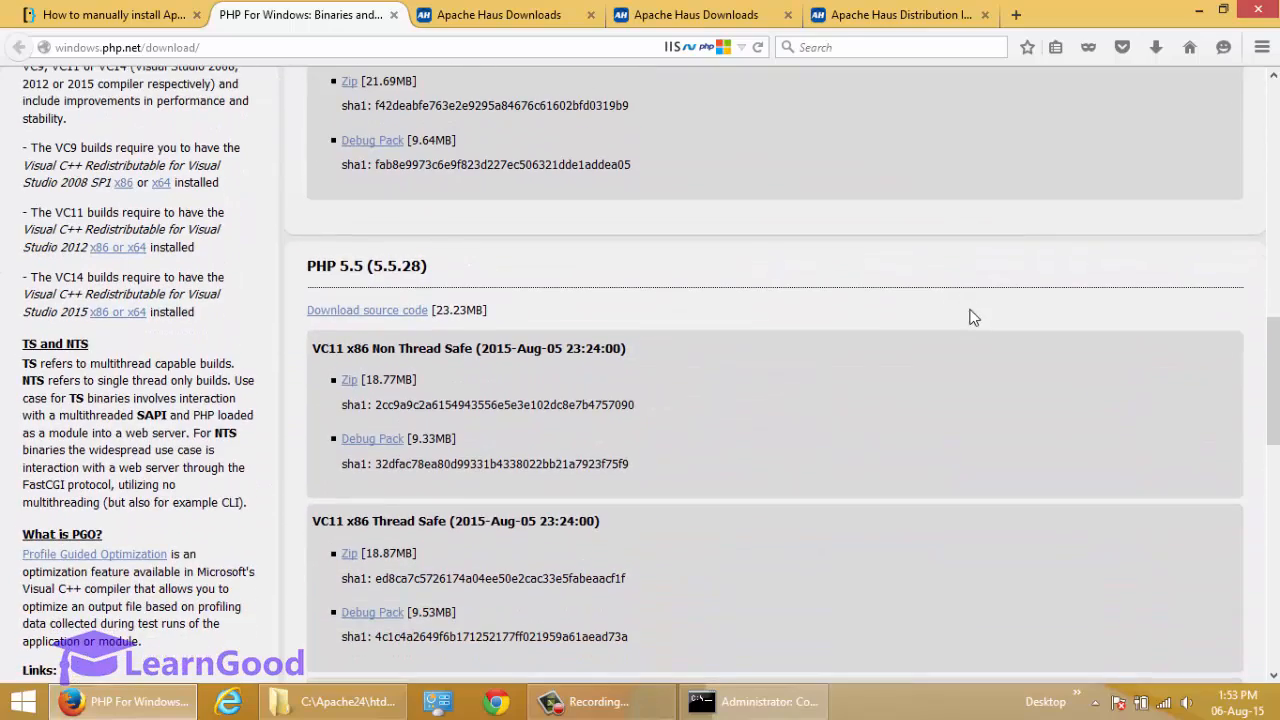
{"action": "scroll", "coordinate": [946, 322], "scroll_direction": "down", "scroll_amount": 2}
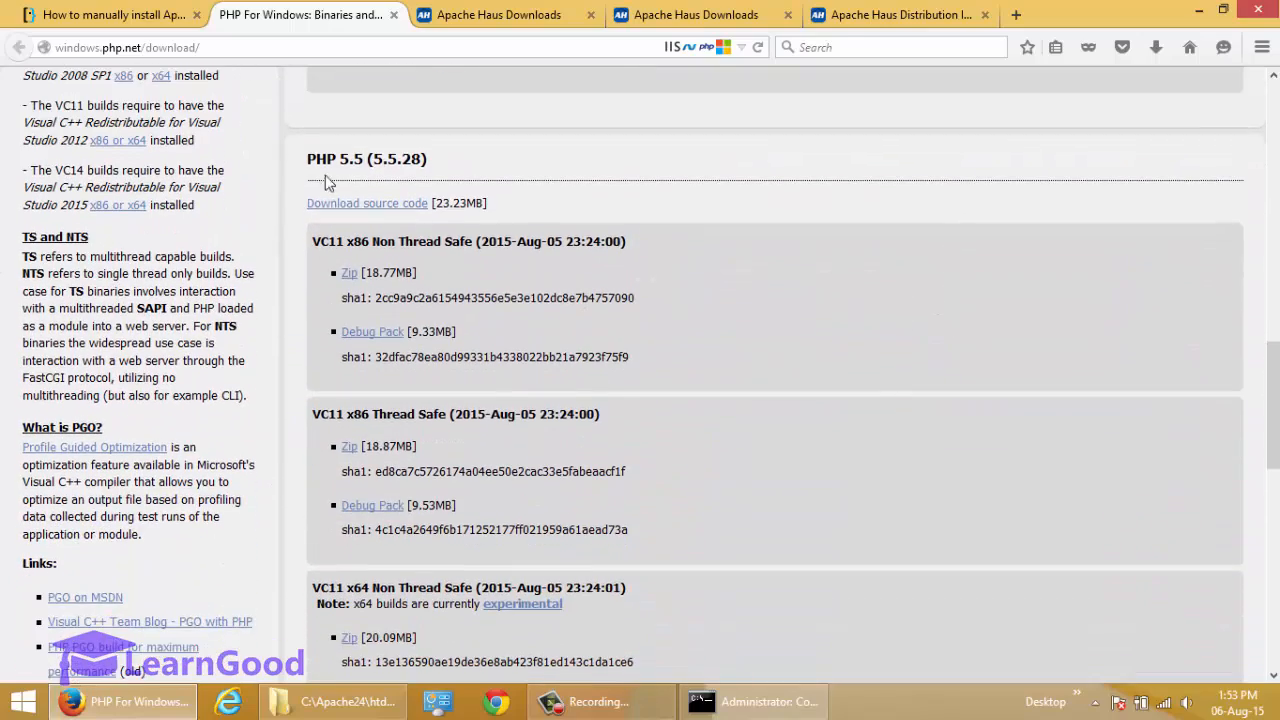
{"action": "left_click_drag", "start_coordinate": [308, 160], "coordinate": [434, 161]}
{"action": "scroll", "coordinate": [730, 198], "scroll_direction": "down", "scroll_amount": 2}
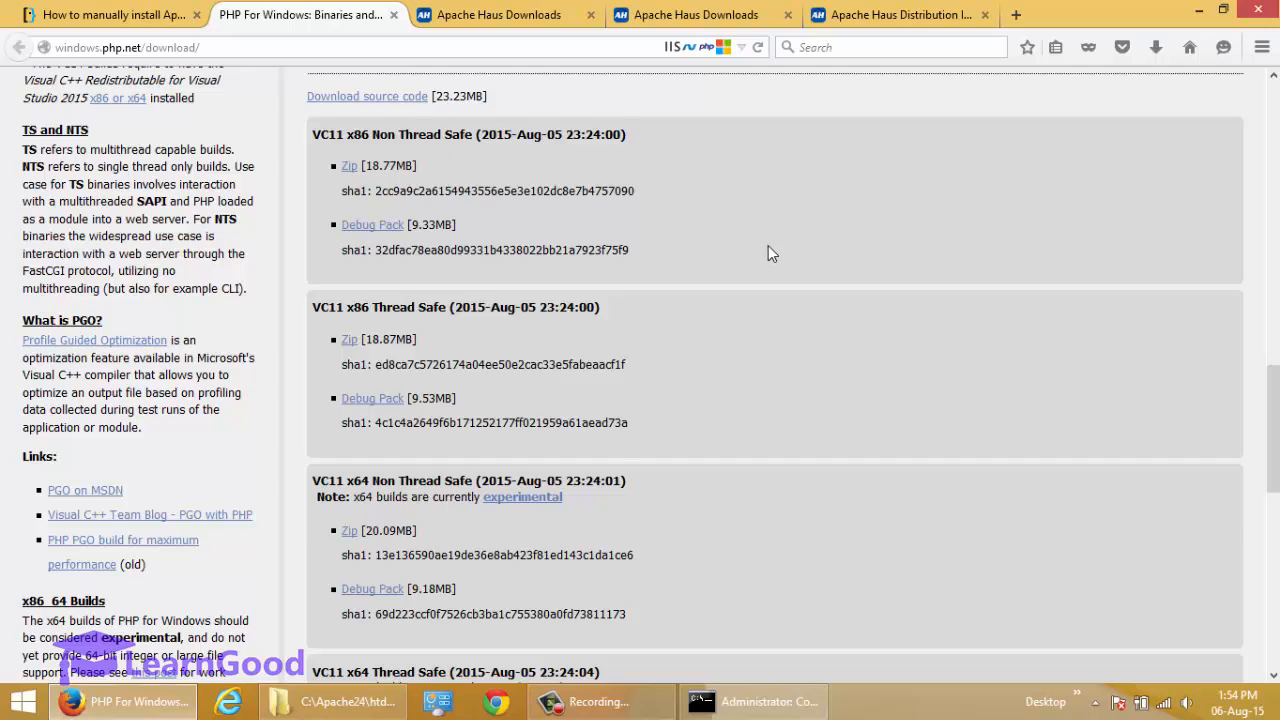
{"action": "scroll", "coordinate": [770, 253], "scroll_direction": "down", "scroll_amount": 2}
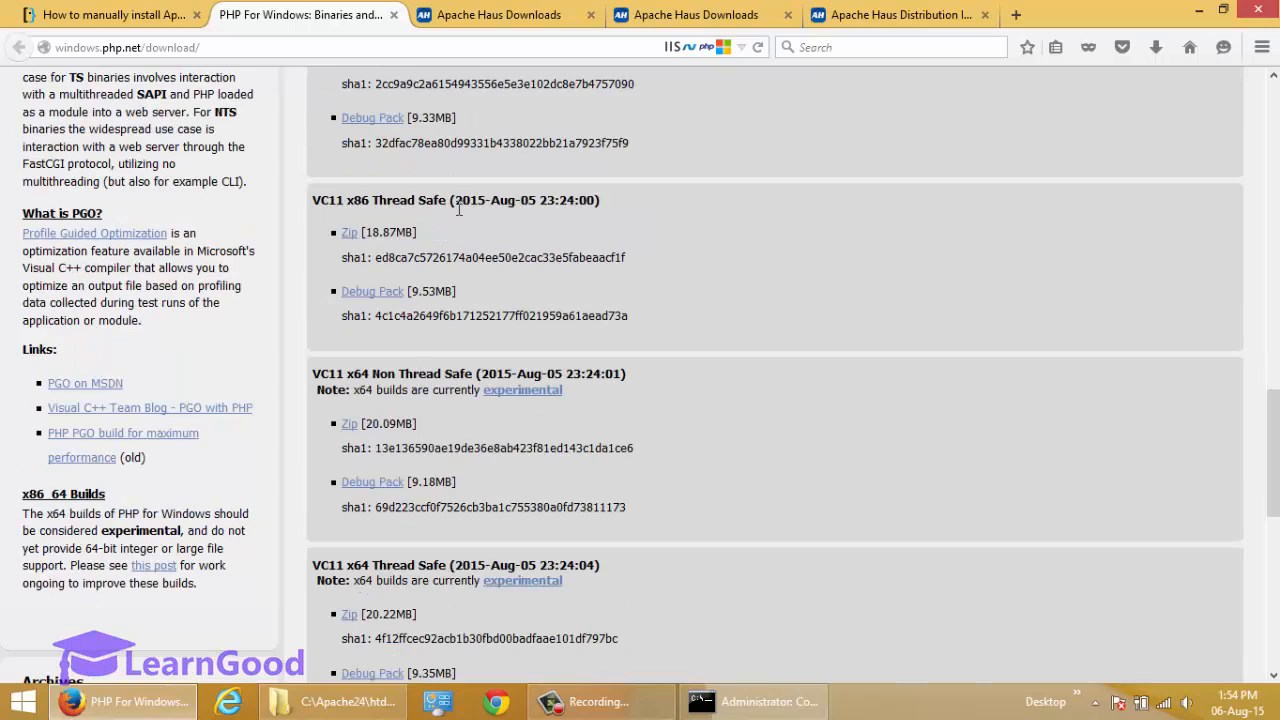
{"action": "double_click", "coordinate": [361, 205]}
{"action": "scroll", "coordinate": [991, 446], "scroll_direction": "down", "scroll_amount": 4}
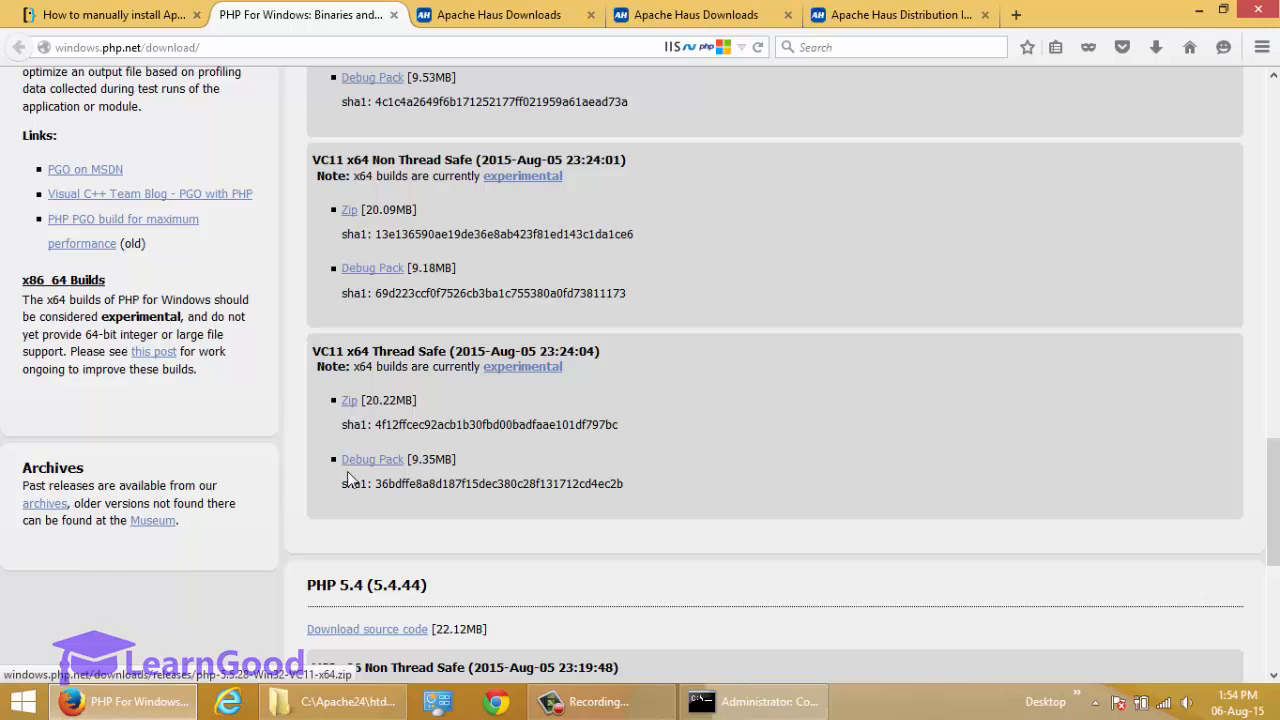
Switch to File Explorer, go to D:\Temp and open the php-5.5.27-Win32-VC11-x64.zip archive.
{"action": "key", "text": "alt+Tab"}
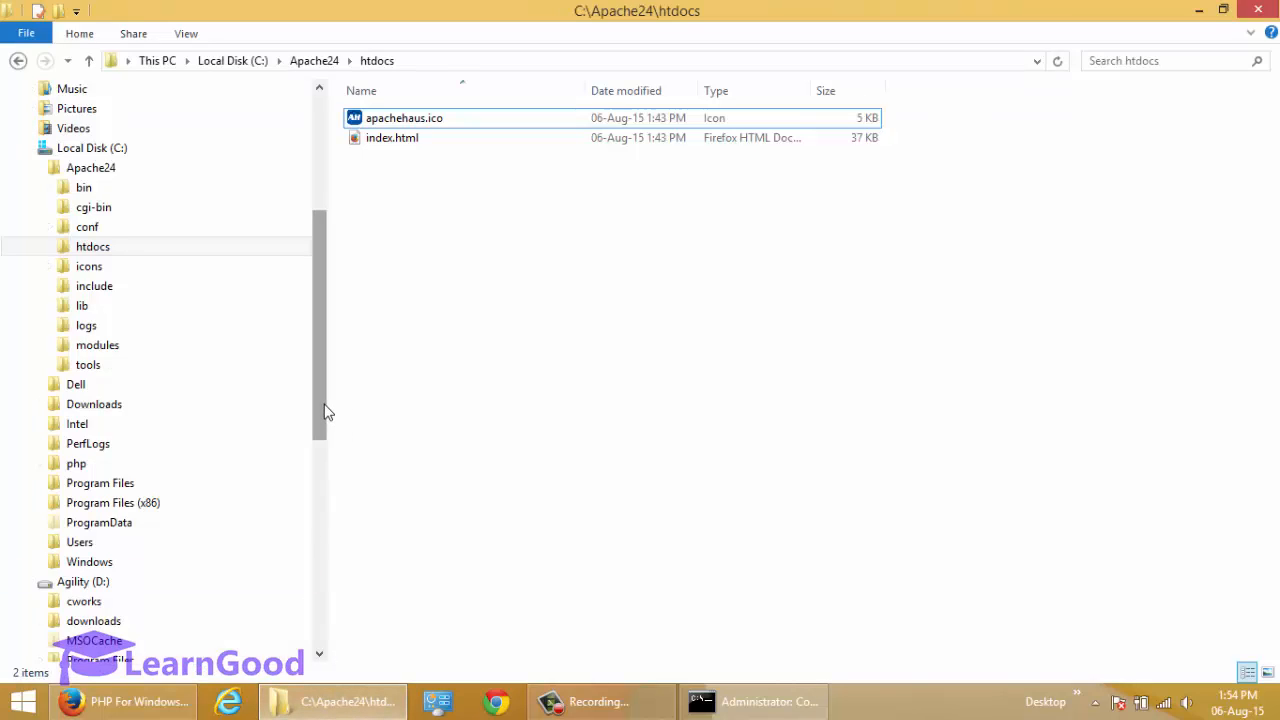
{"action": "left_click_drag", "start_coordinate": [323, 414], "coordinate": [321, 470]}
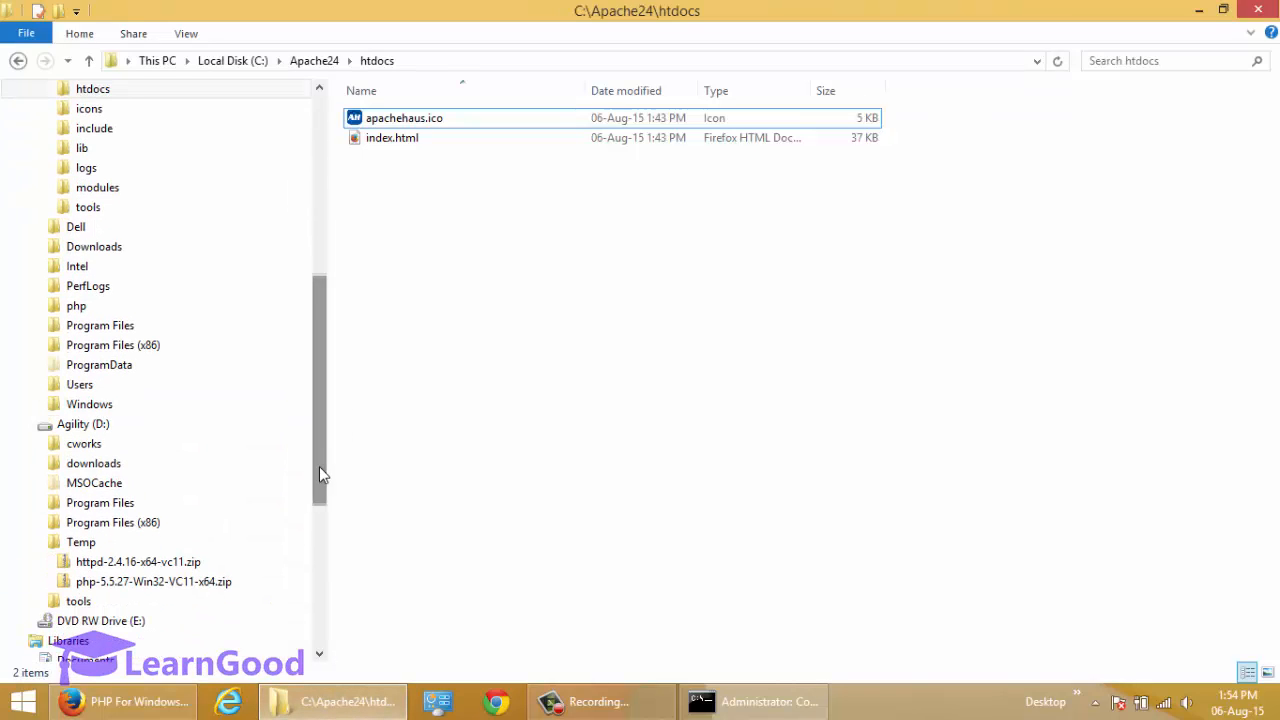
{"action": "left_click", "coordinate": [81, 542]}
{"action": "left_click", "coordinate": [480, 138]}
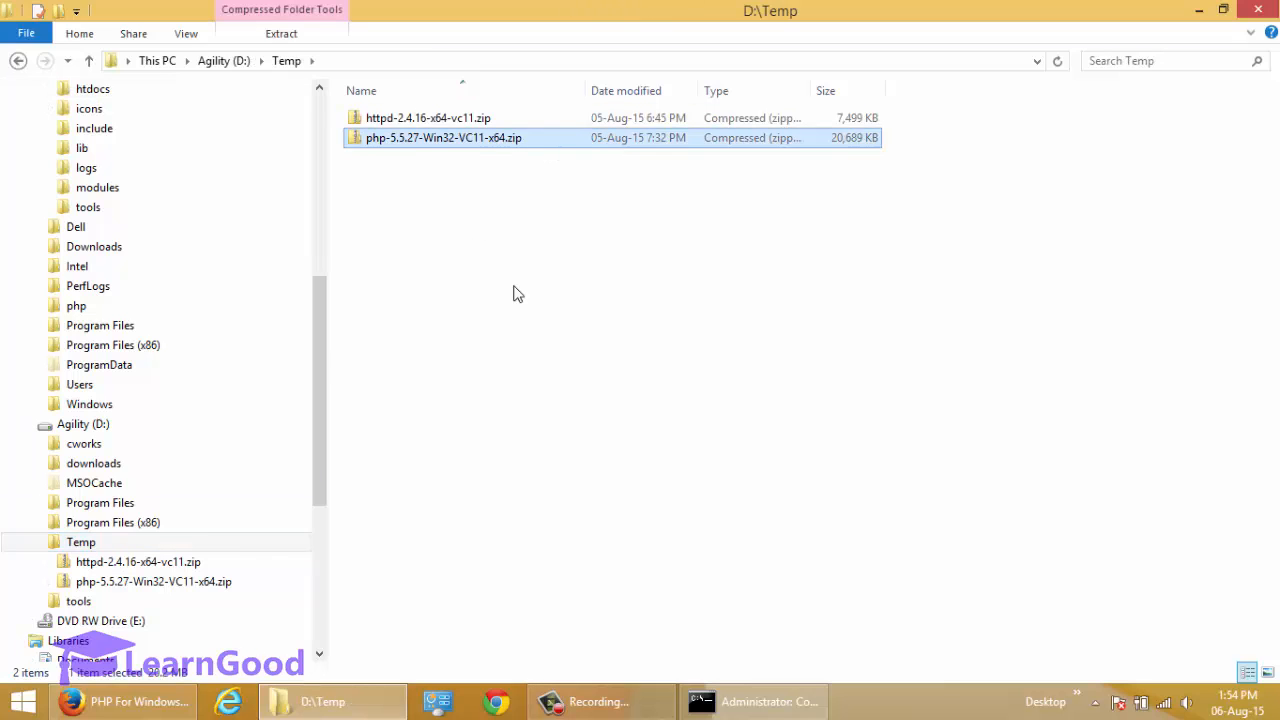
{"action": "double_click", "coordinate": [432, 140]}
{"action": "left_click", "coordinate": [88, 542]}
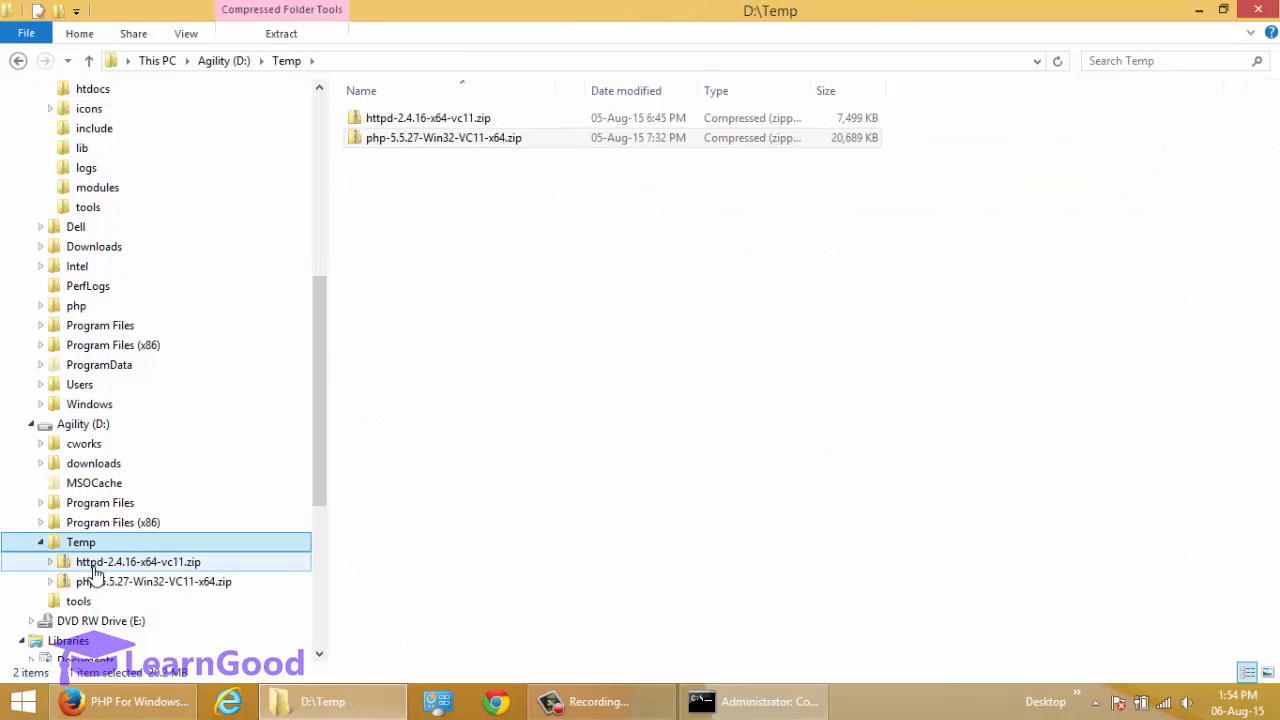
{"action": "left_click", "coordinate": [101, 582]}
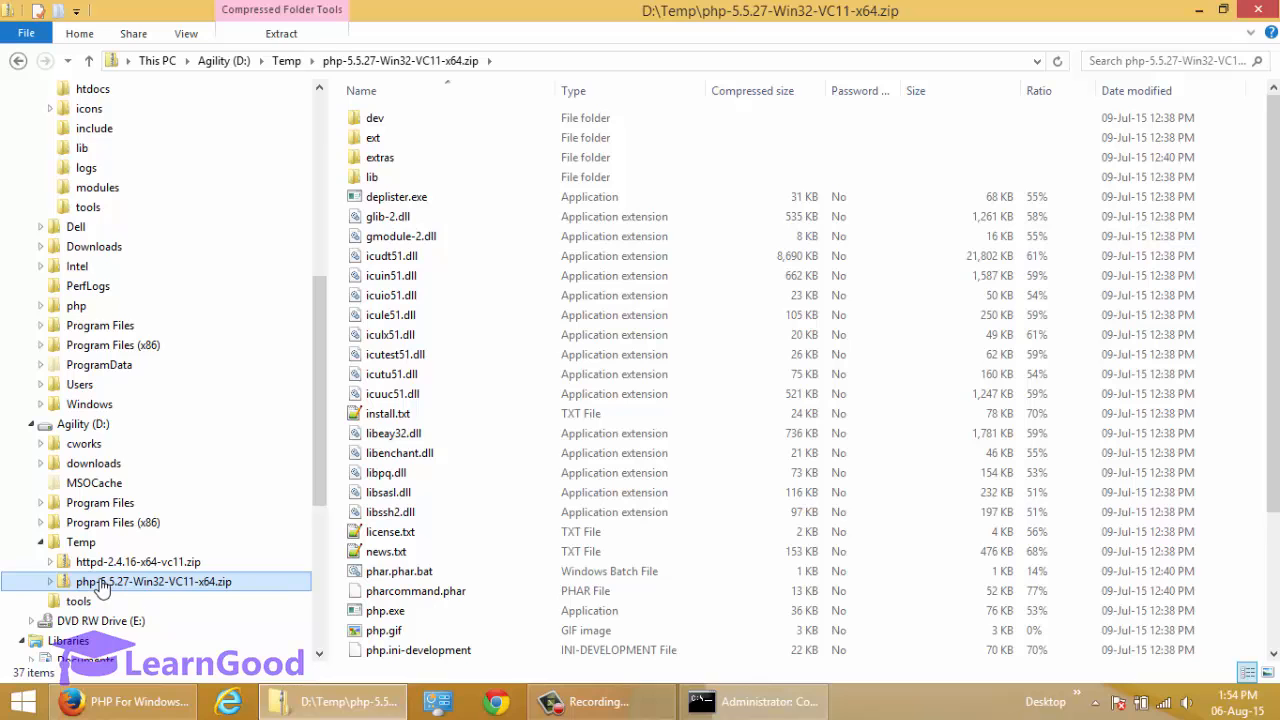
Extract php-5.5.27-Win32-VC11-x64.zip with WinRAR to c:\php and look through the extracted files in that folder.
{"action": "right_click", "coordinate": [101, 588]}
{"action": "left_click", "coordinate": [185, 315]}
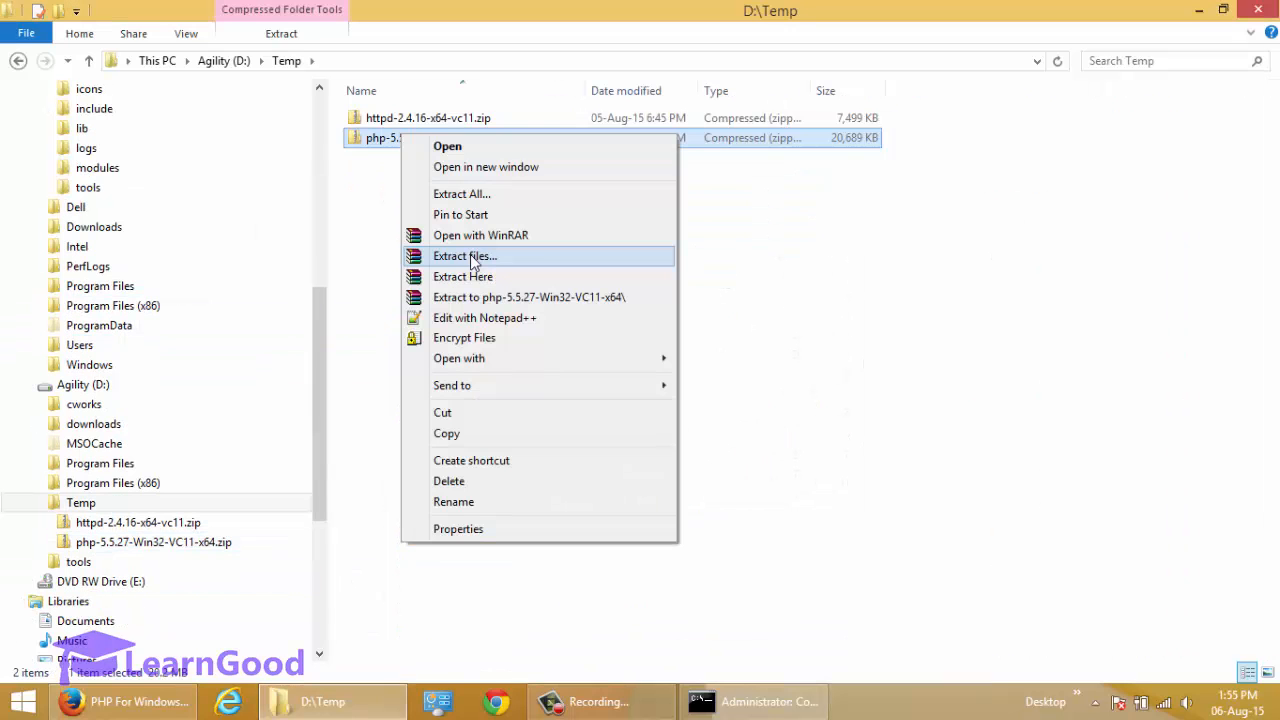
{"action": "left_click", "coordinate": [472, 257]}
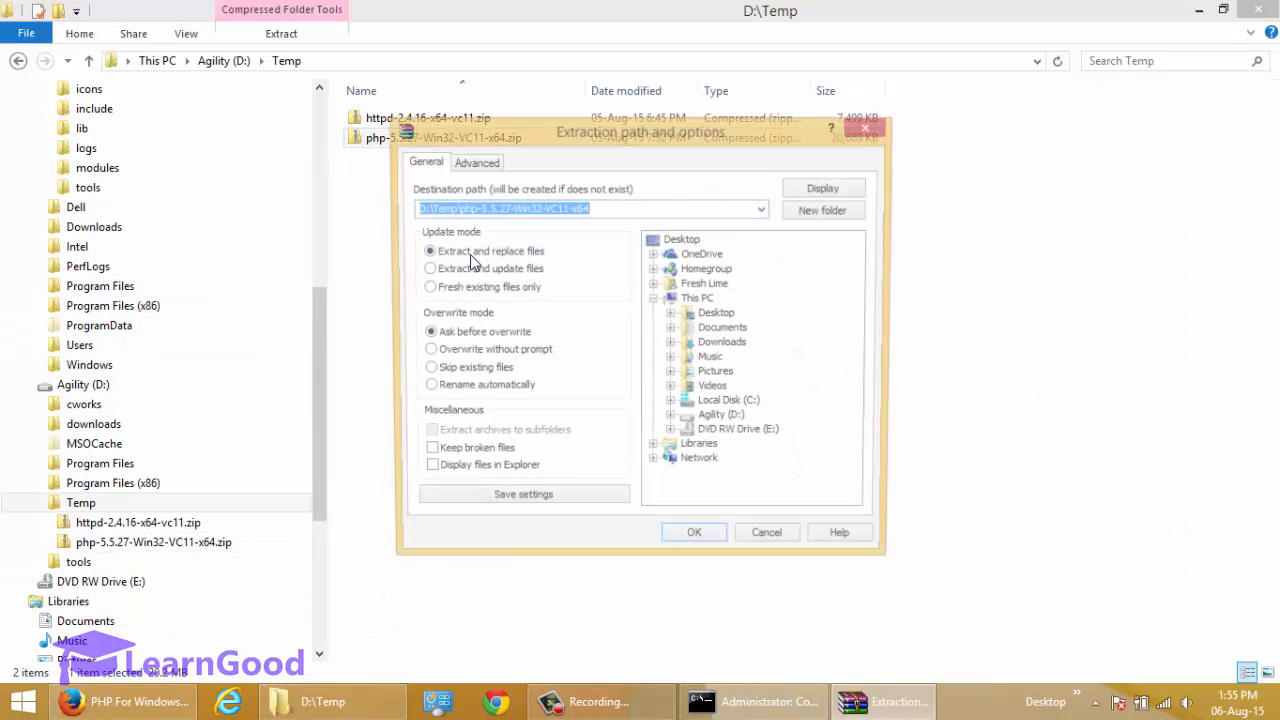
{"action": "type", "text": "c:"}
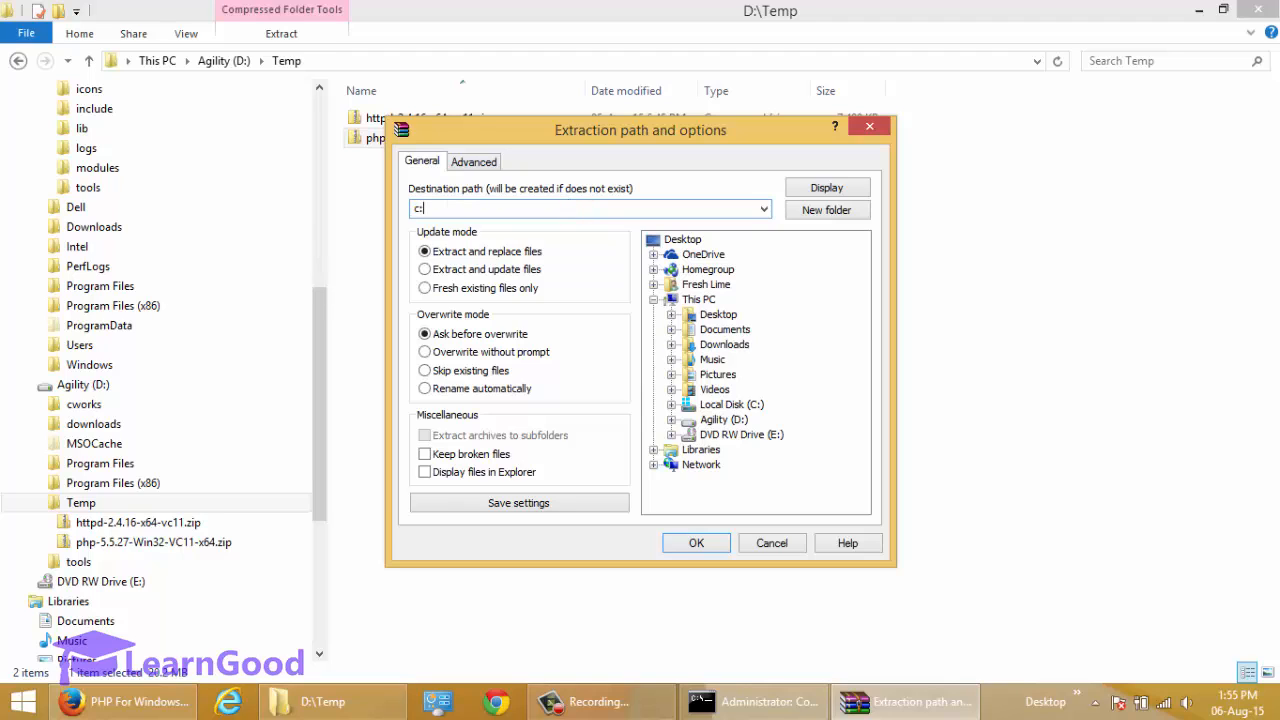
{"action": "type", "text": "\\php"}
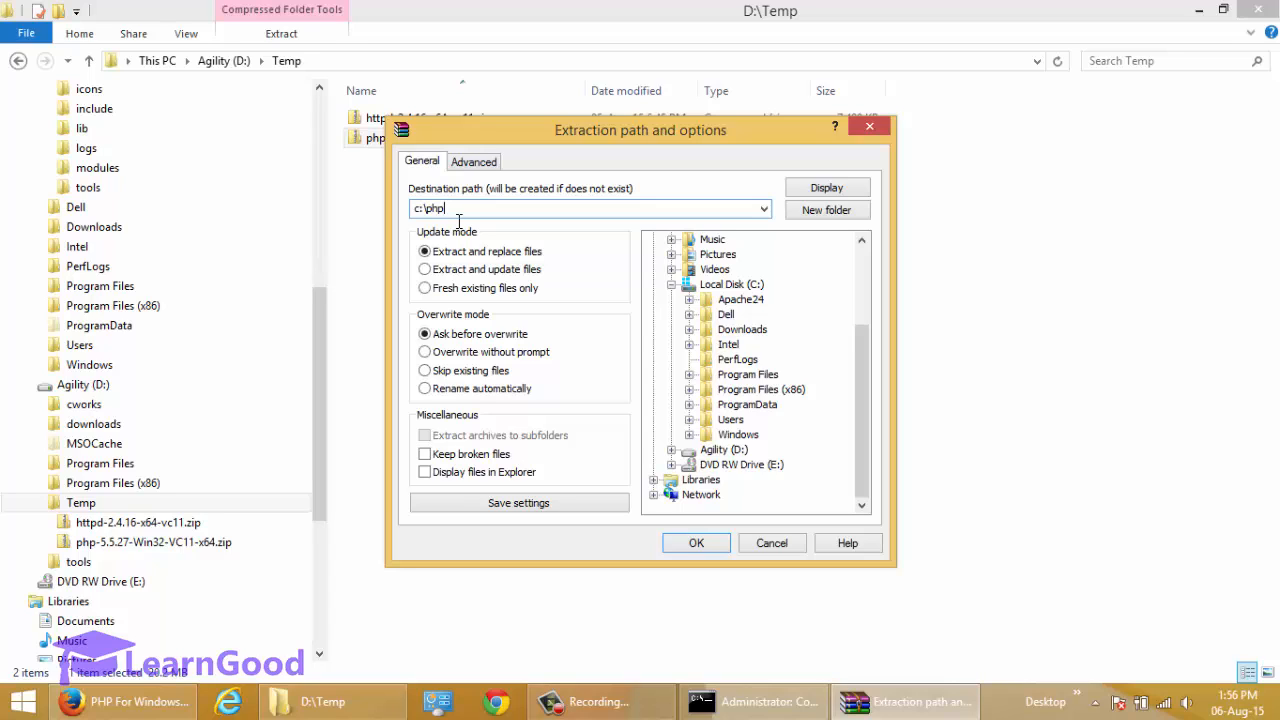
{"action": "left_click", "coordinate": [694, 543]}
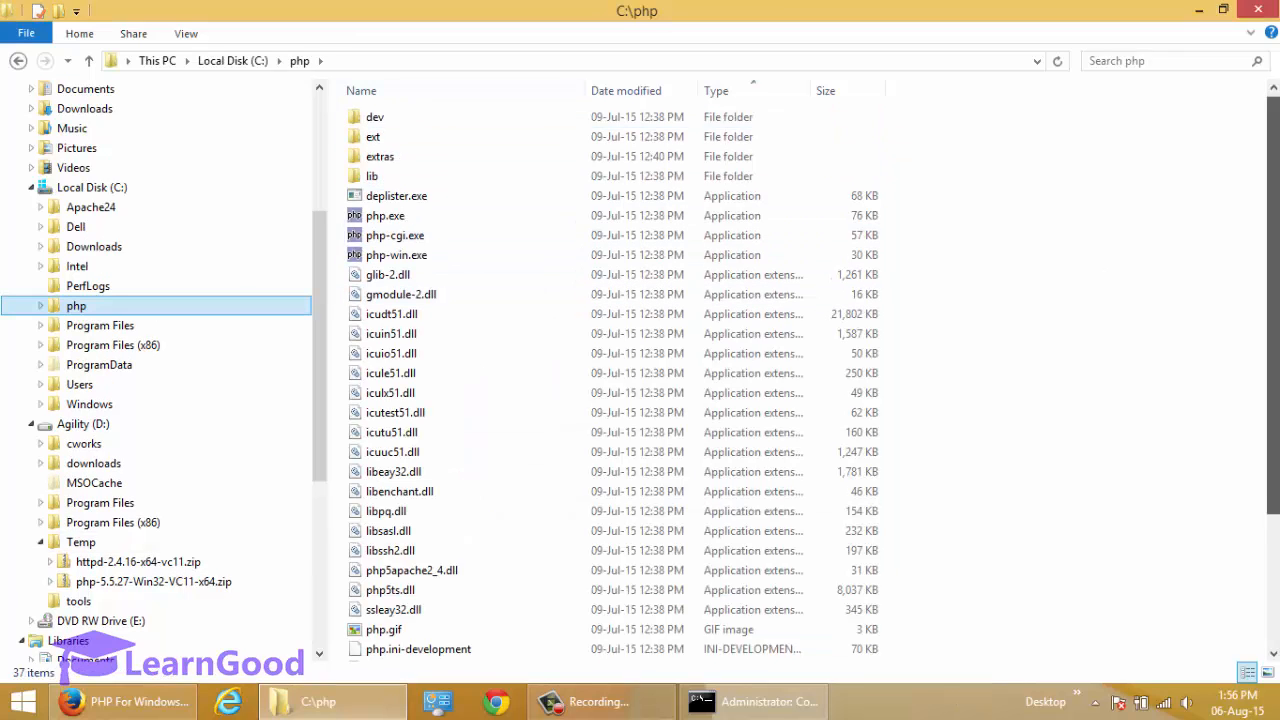
{"action": "scroll", "coordinate": [700, 380], "scroll_direction": "down", "scroll_amount": 2}
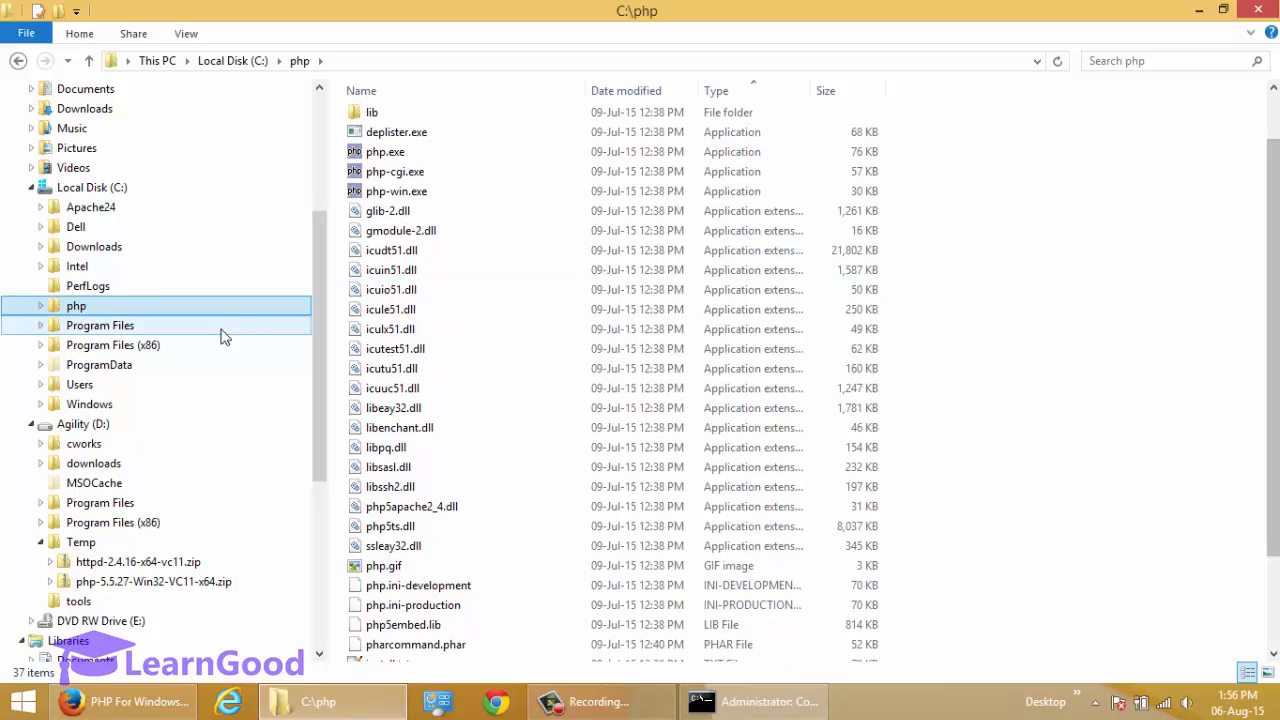
{"action": "left_click", "coordinate": [90, 305]}
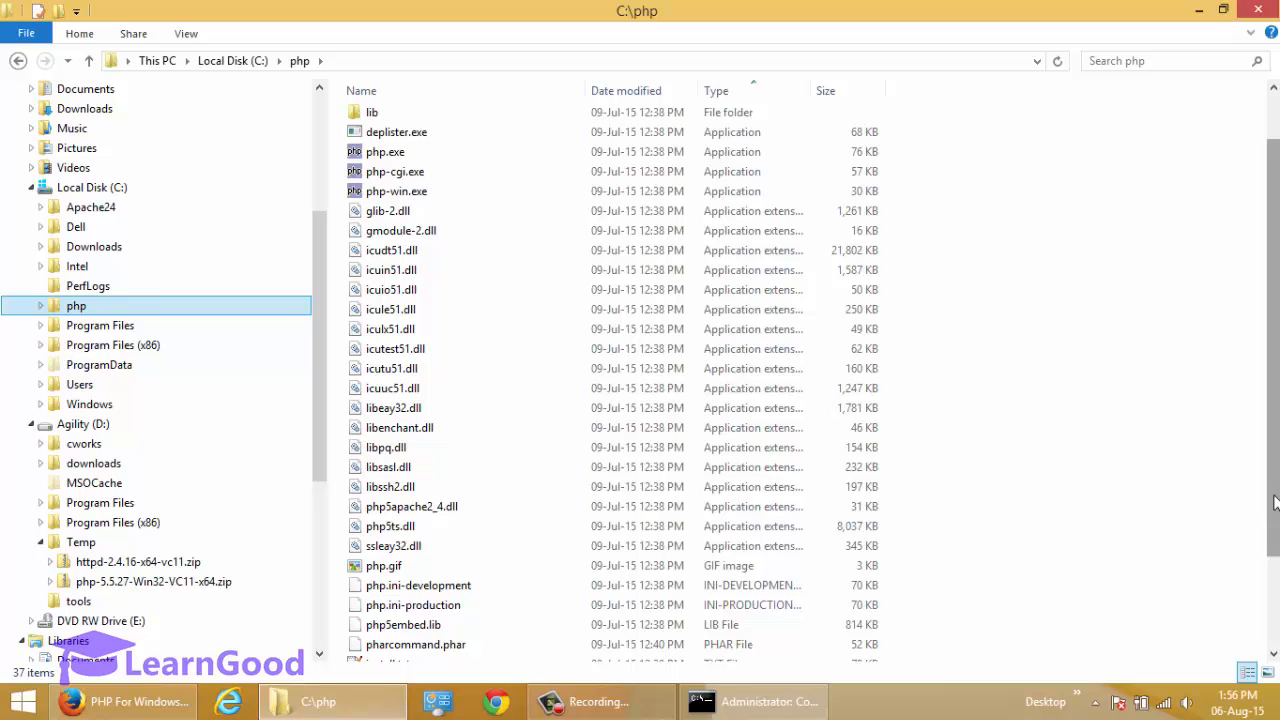
Rename the php.ini-development file in C:\php to php.ini.
{"action": "left_click_drag", "start_coordinate": [1270, 510], "coordinate": [1272, 600]}
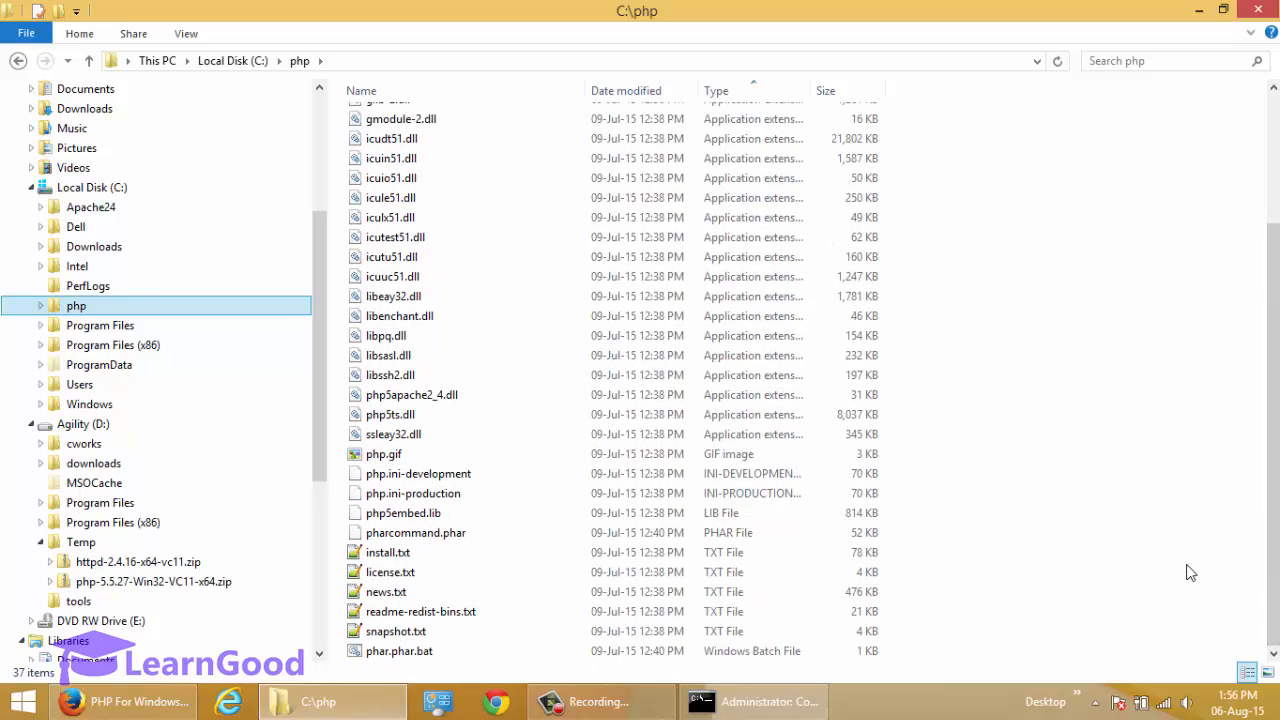
{"action": "left_click", "coordinate": [370, 477]}
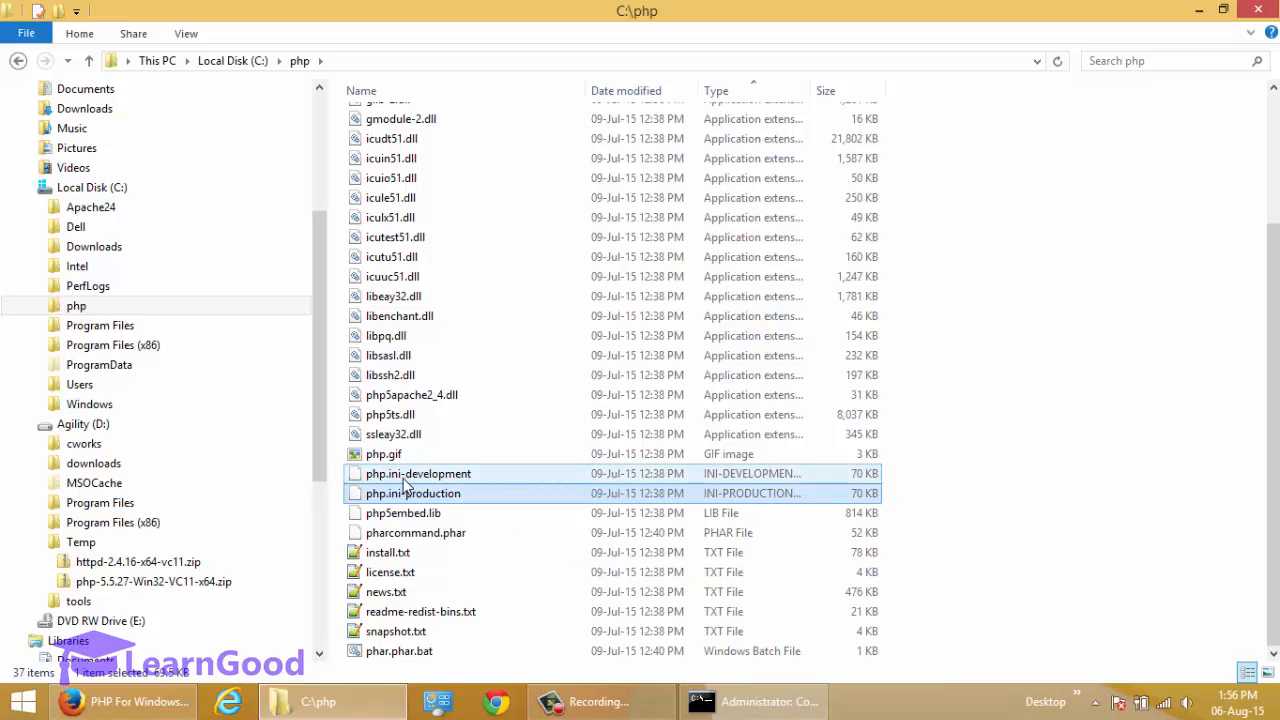
{"action": "left_click", "coordinate": [407, 494], "text": "ctrl"}
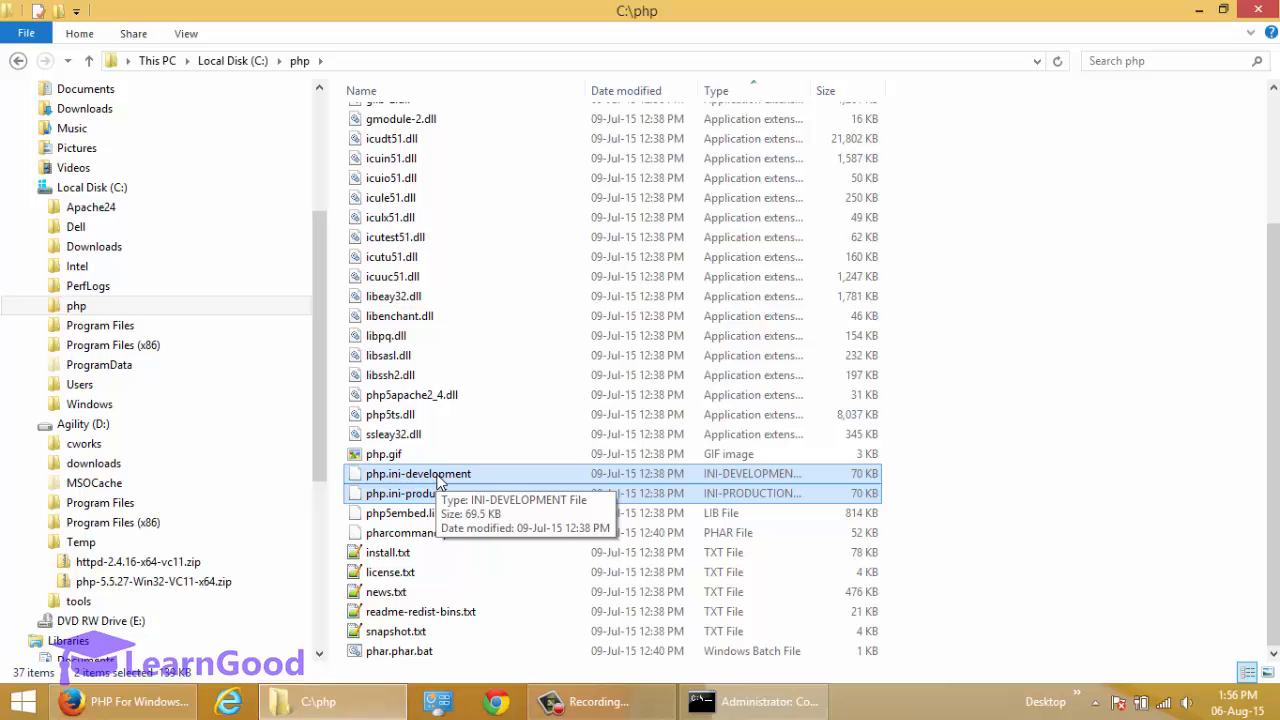
{"action": "left_click", "coordinate": [432, 492]}
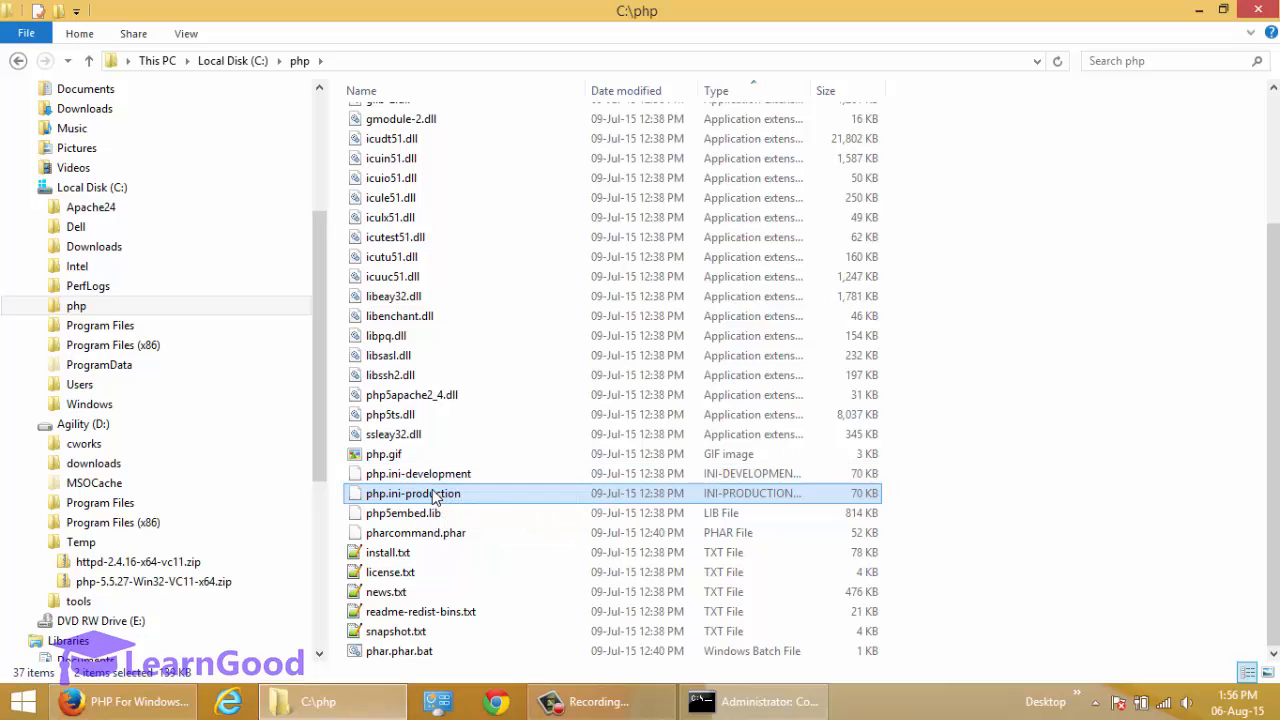
{"action": "left_click", "coordinate": [437, 478]}
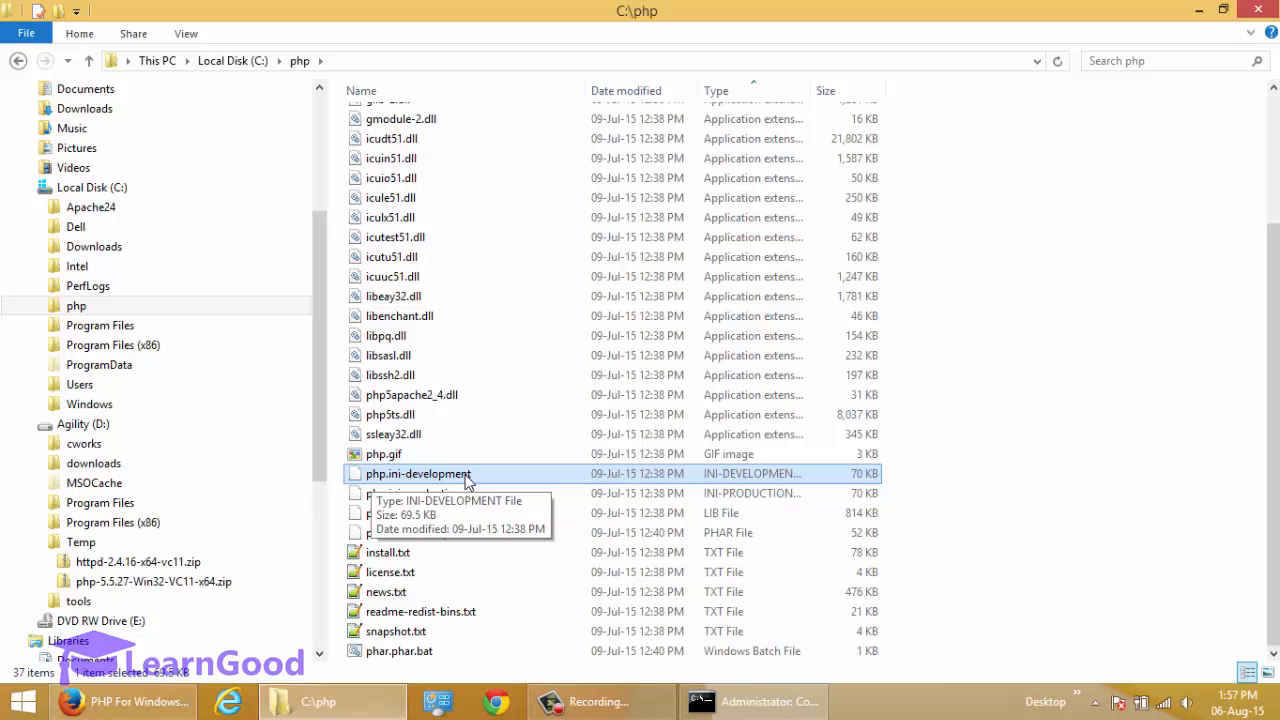
{"action": "key", "text": "F2"}
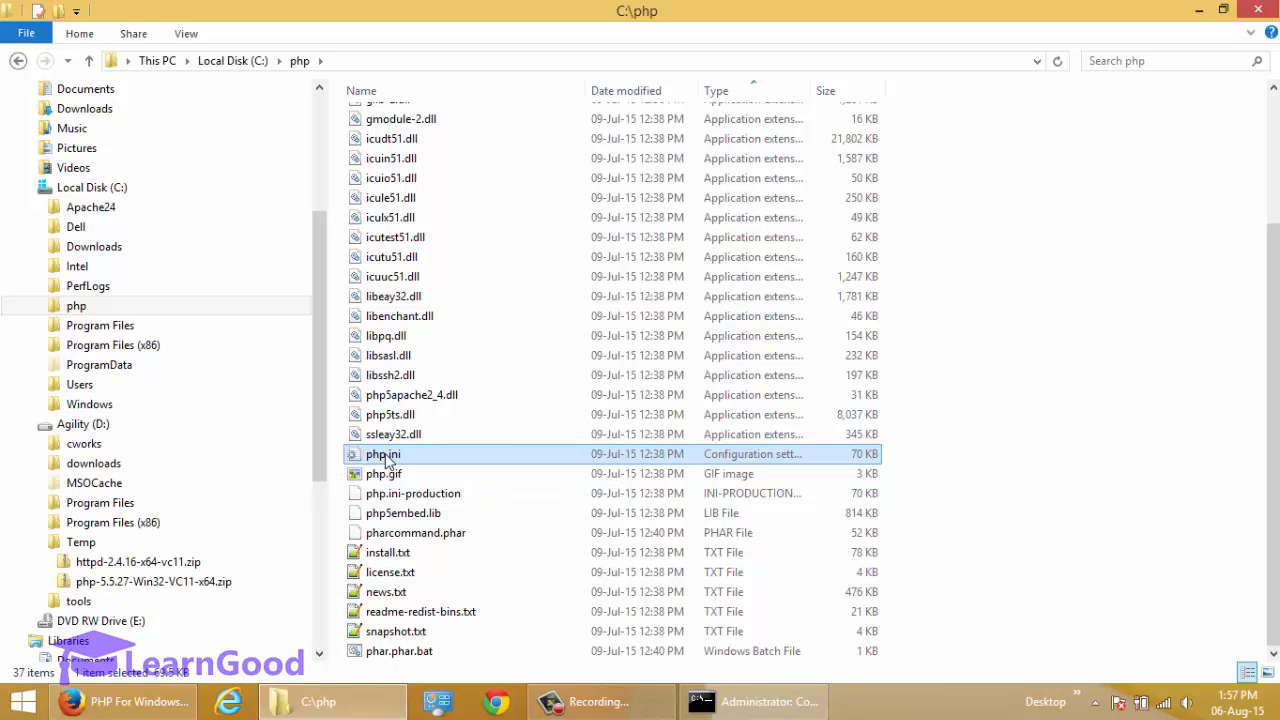
Open php.ini in Notepad++ and read the header notes on file syntax and lines beginning with a semicolon.
{"action": "right_click", "coordinate": [386, 463]}
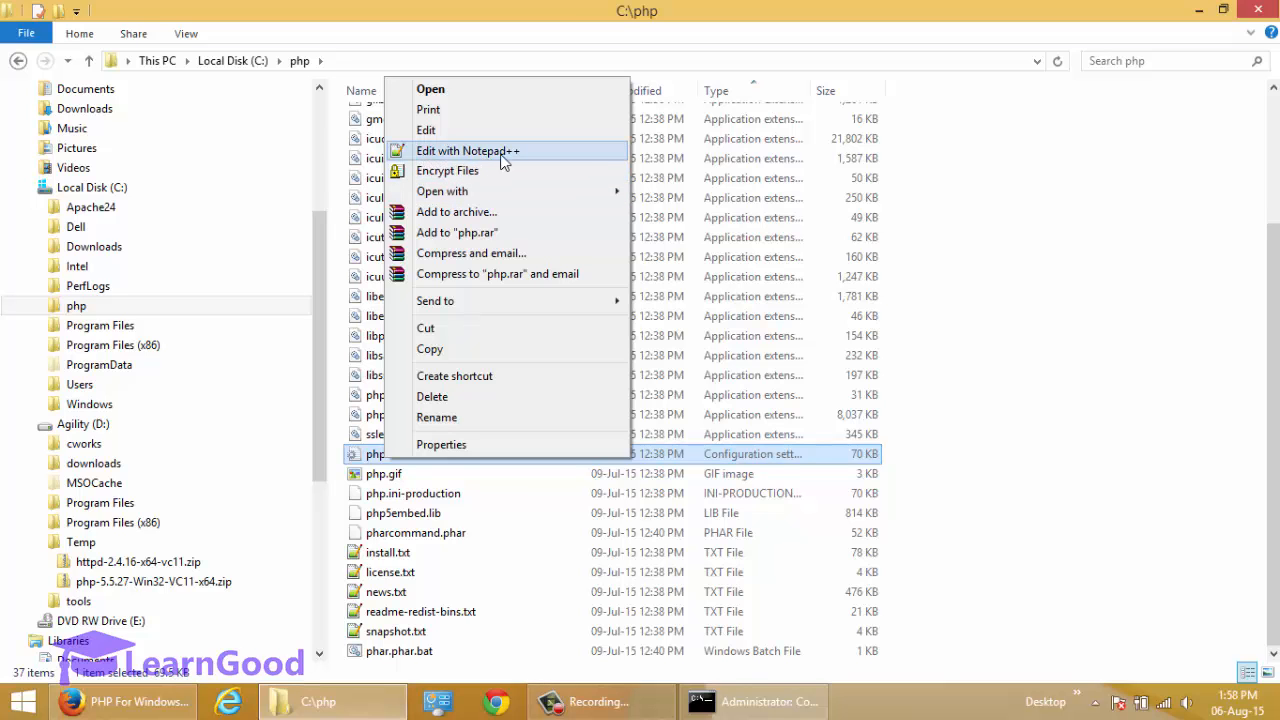
{"action": "left_click", "coordinate": [514, 160]}
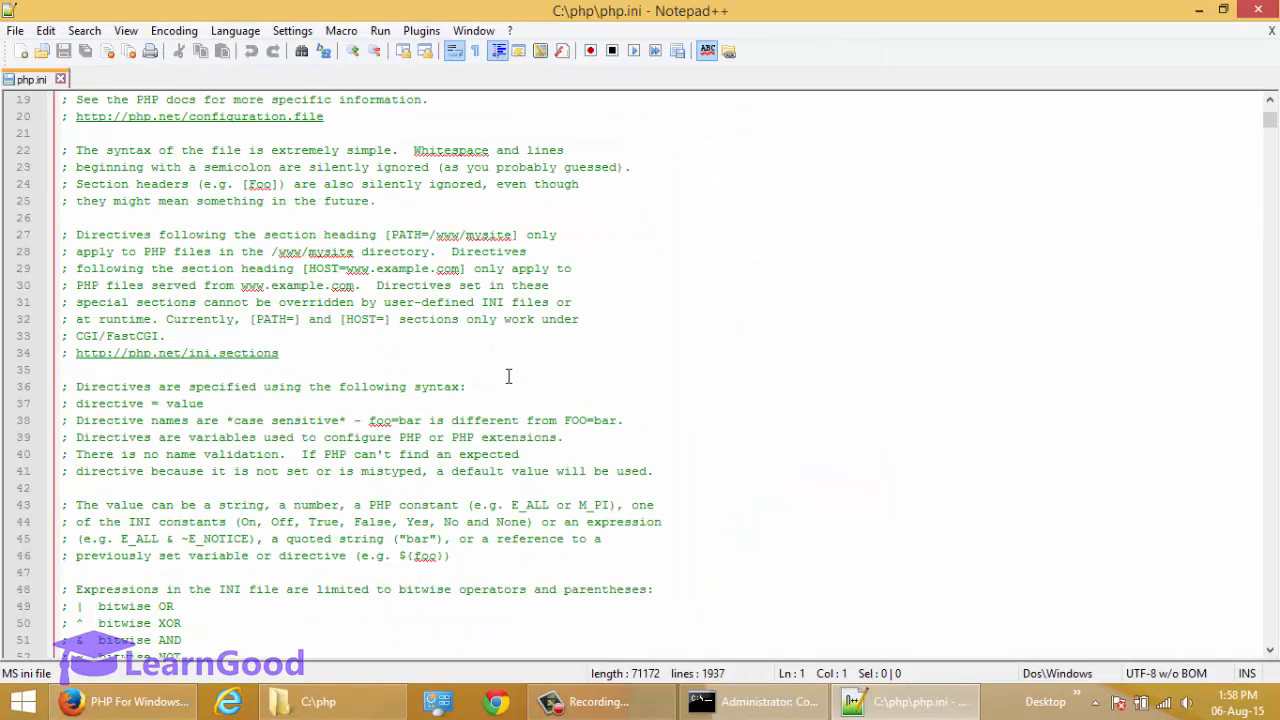
{"action": "scroll", "coordinate": [508, 375], "scroll_direction": "down", "scroll_amount": 1}
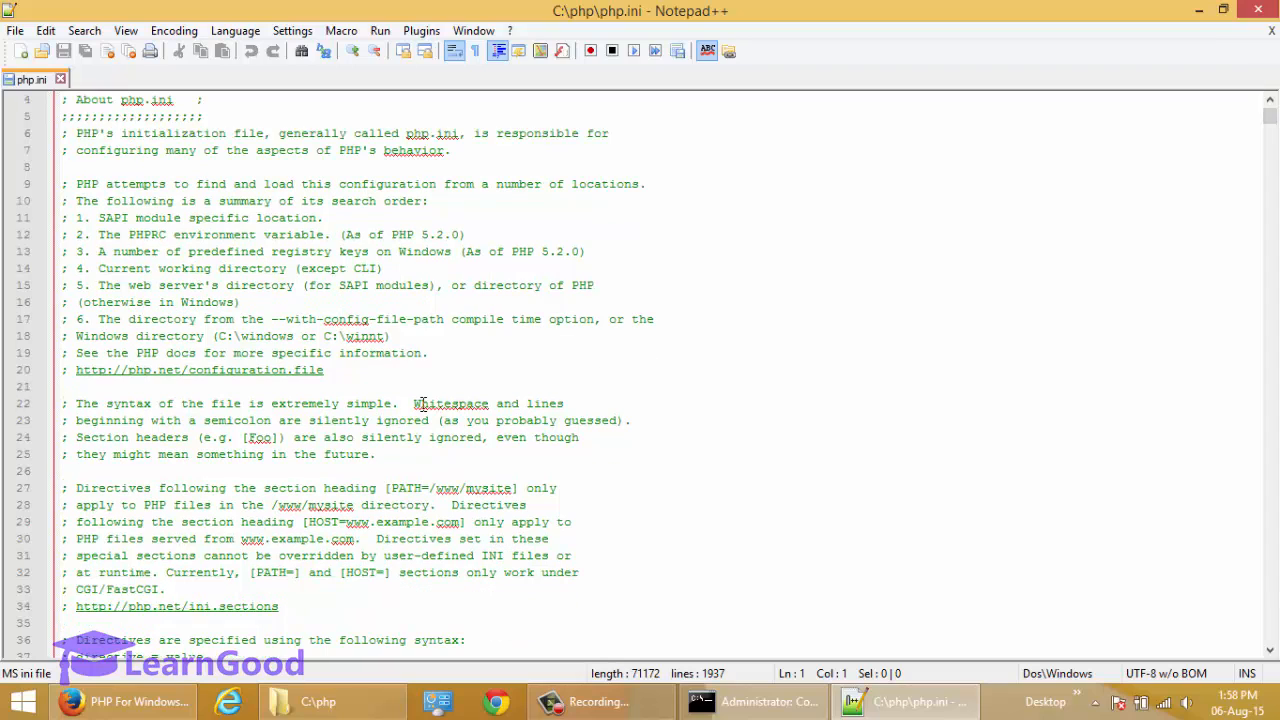
{"action": "left_click", "coordinate": [65, 406]}
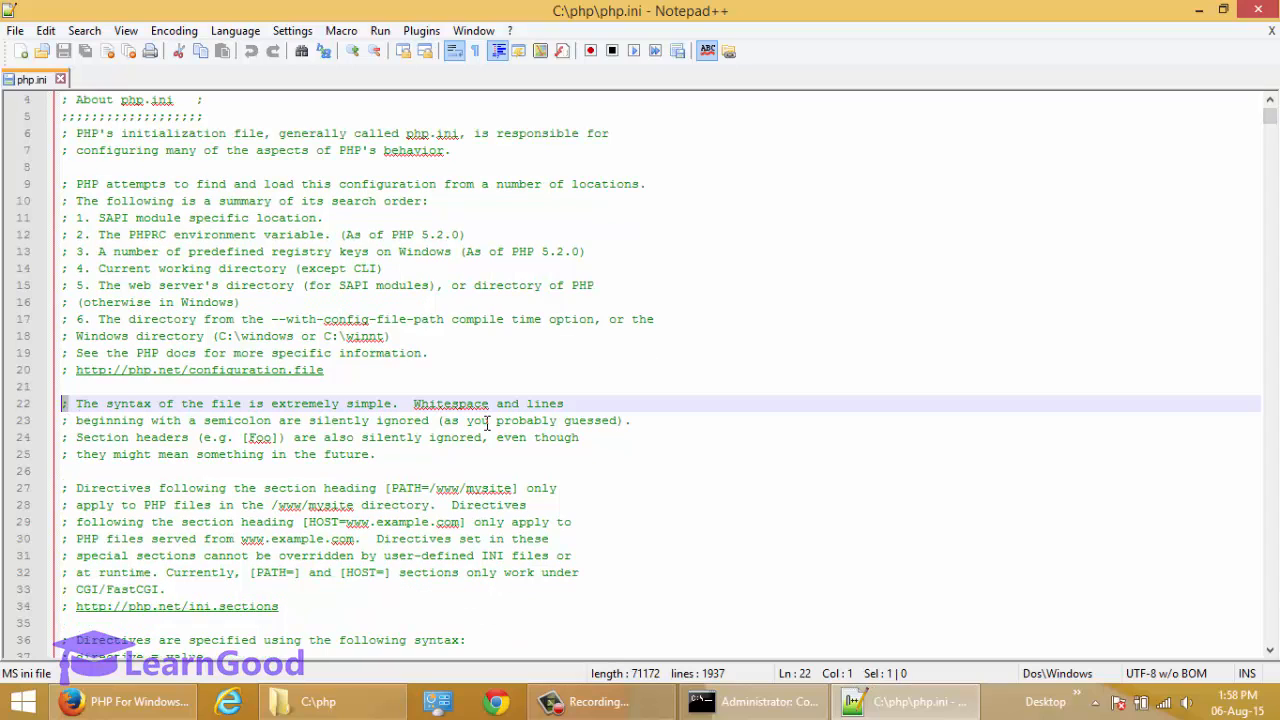
{"action": "left_click", "coordinate": [190, 405]}
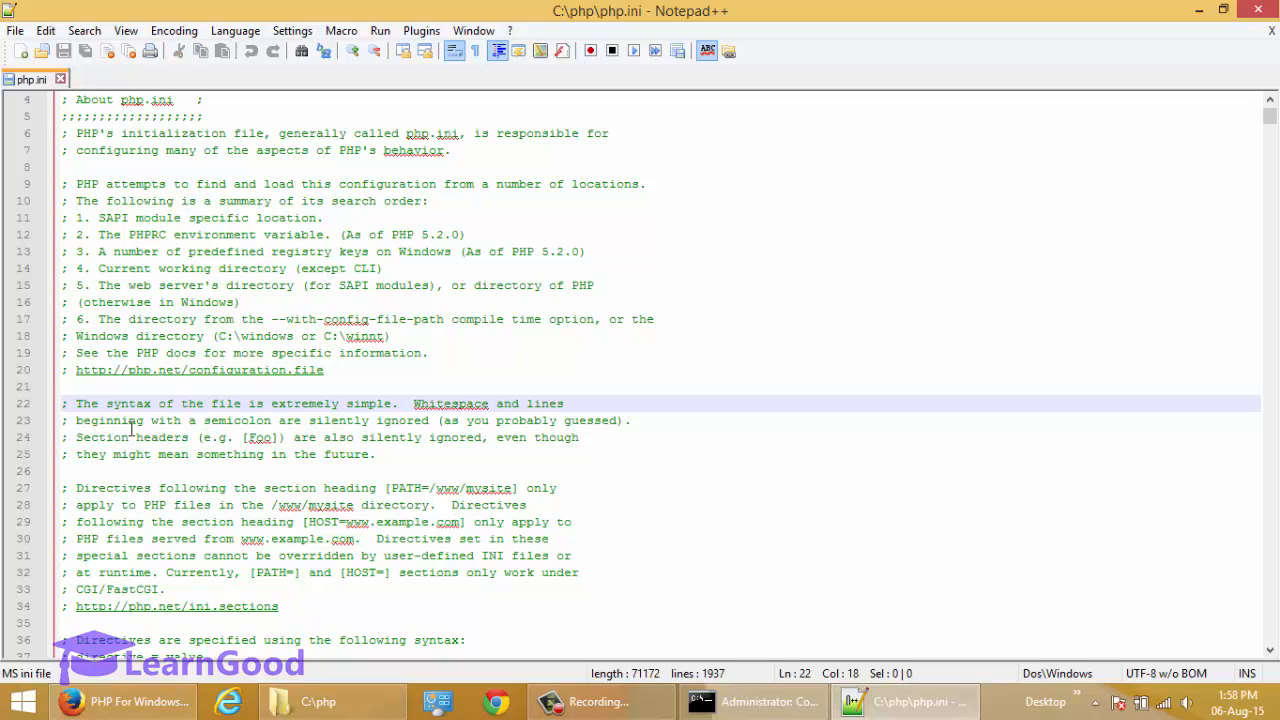
{"action": "left_click", "coordinate": [400, 460], "text": "shift"}
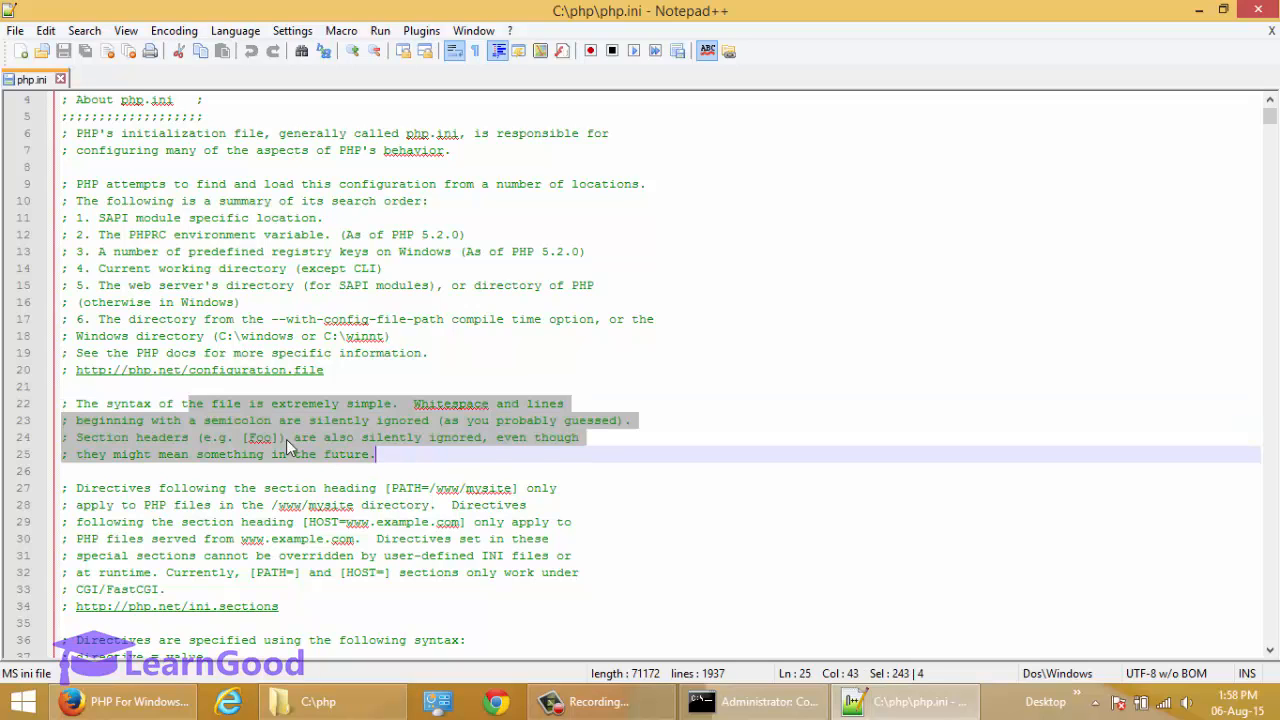
{"action": "left_click", "coordinate": [196, 421]}
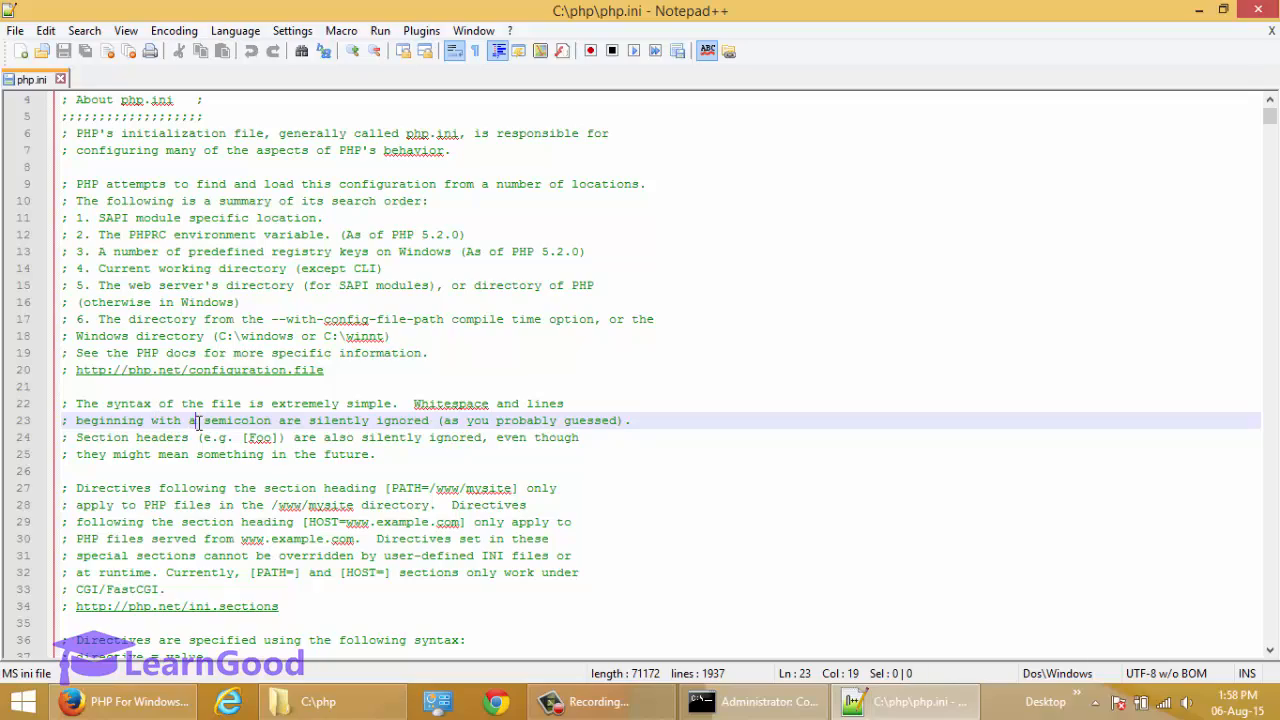
Look through the php.ini notes on the two INI variants and the Quick Reference of development and production values.
{"action": "scroll", "coordinate": [200, 422], "scroll_direction": "down", "scroll_amount": 6}
{"action": "scroll", "coordinate": [203, 428], "scroll_direction": "down", "scroll_amount": 16}
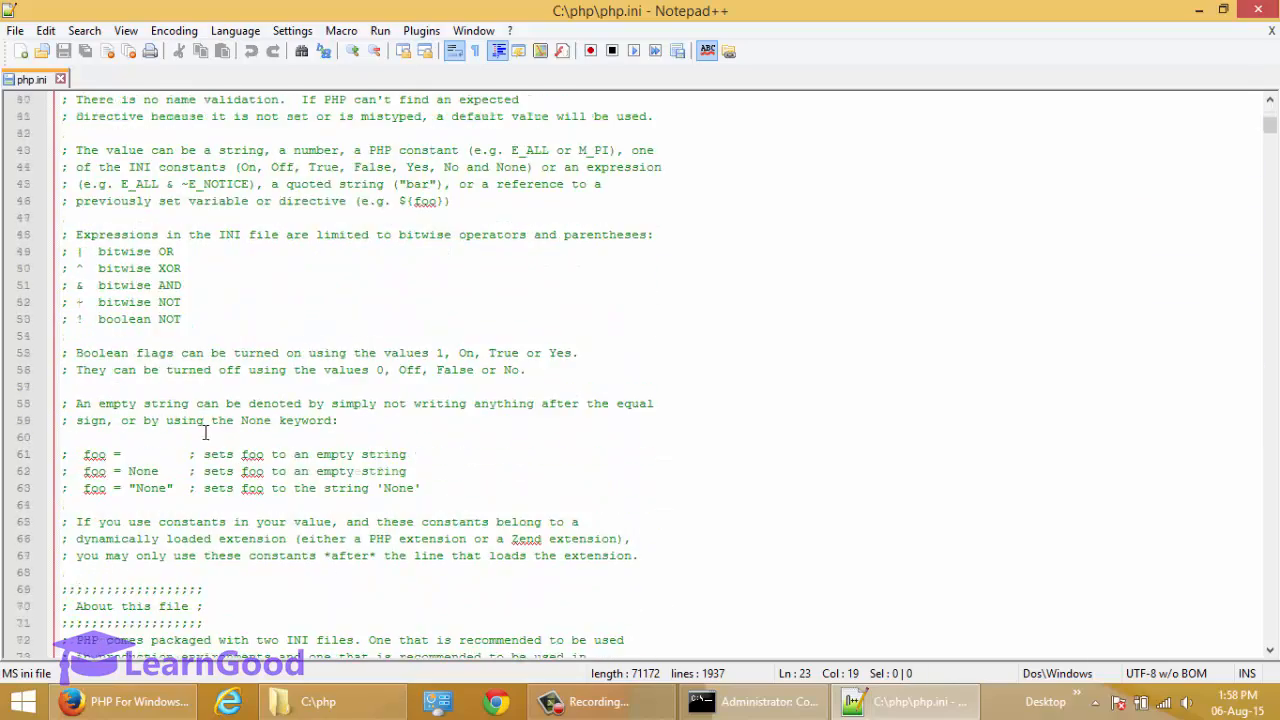
{"action": "scroll", "coordinate": [215, 423], "scroll_direction": "down", "scroll_amount": 2}
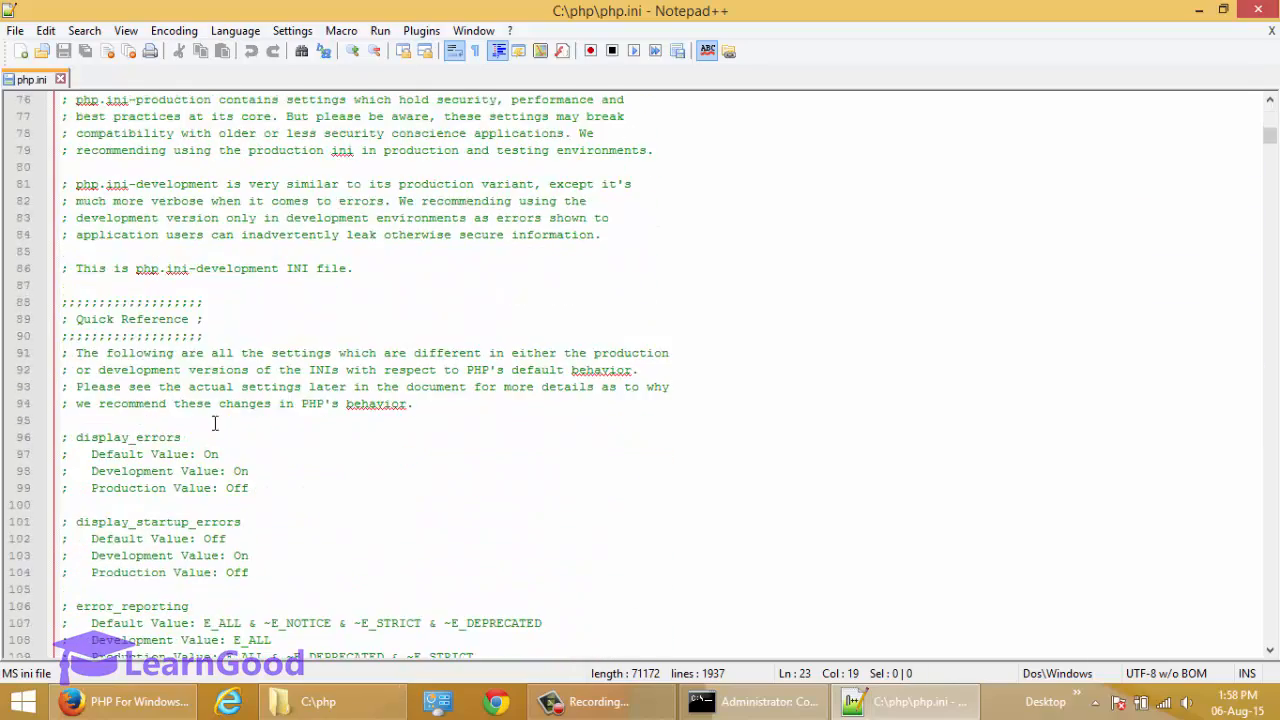
{"action": "scroll", "coordinate": [222, 415], "scroll_direction": "down", "scroll_amount": 3}
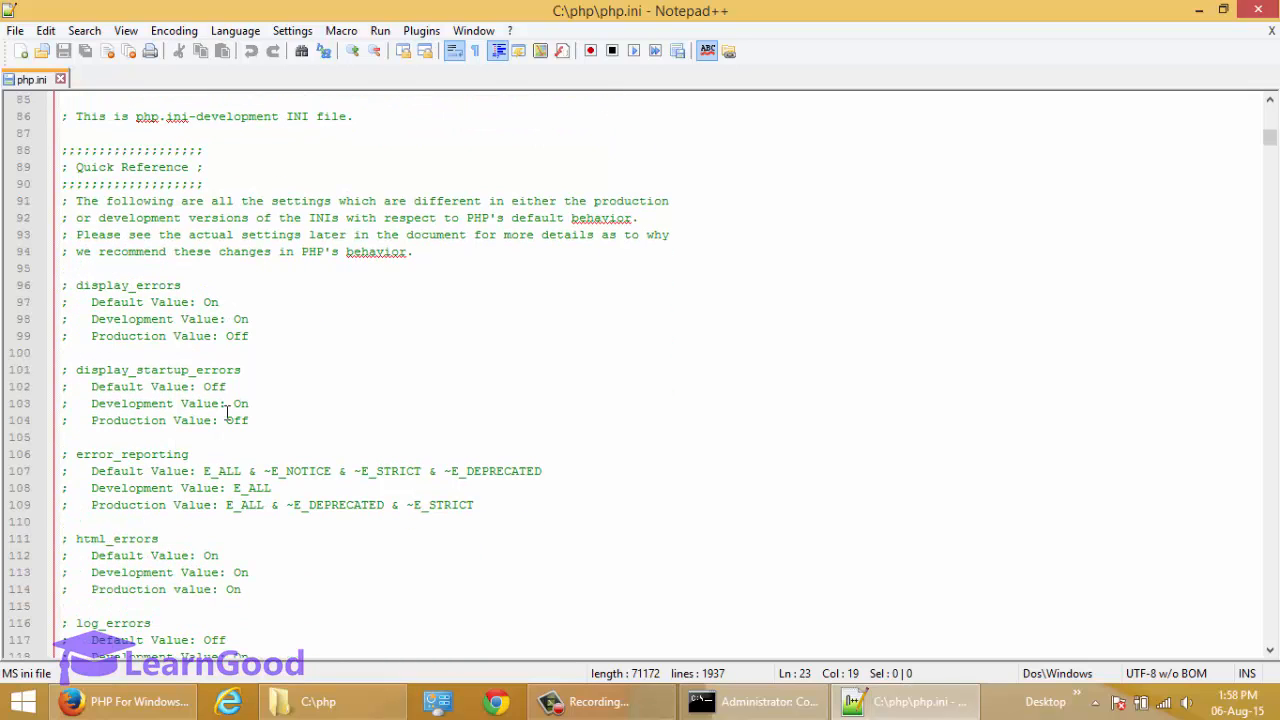
{"action": "scroll", "coordinate": [228, 412], "scroll_direction": "down", "scroll_amount": 3}
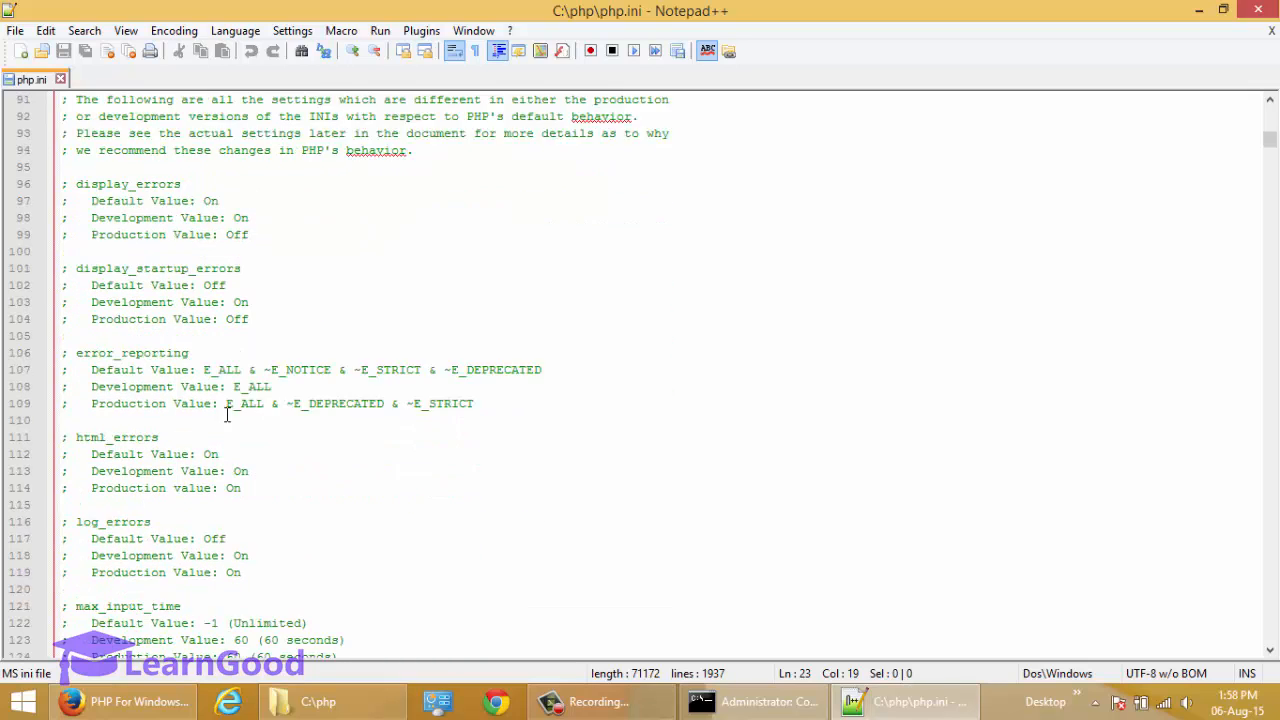
Switch to Firefox and review the PHP section of the superuser.com guide, including the thread-safe note and the php.ini instructions.
{"action": "left_click", "coordinate": [137, 705]}
{"action": "left_click", "coordinate": [105, 15]}
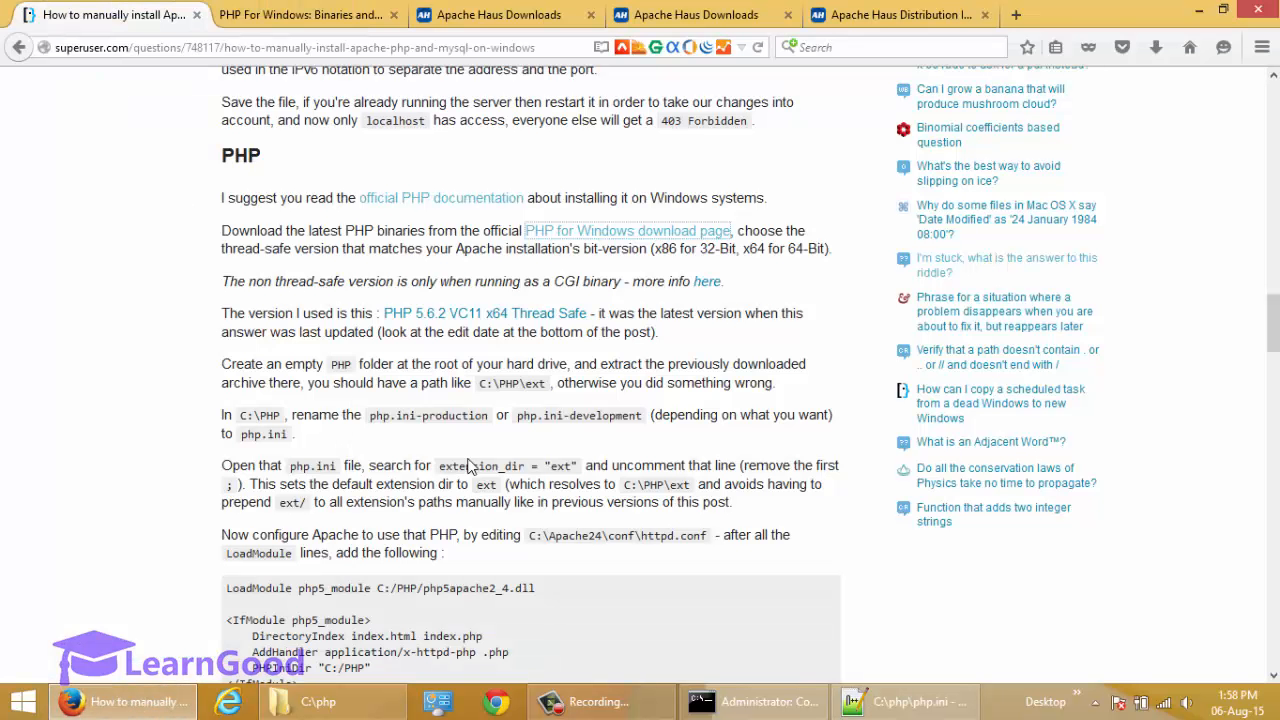
{"action": "scroll", "coordinate": [205, 415], "scroll_direction": "down", "scroll_amount": 3}
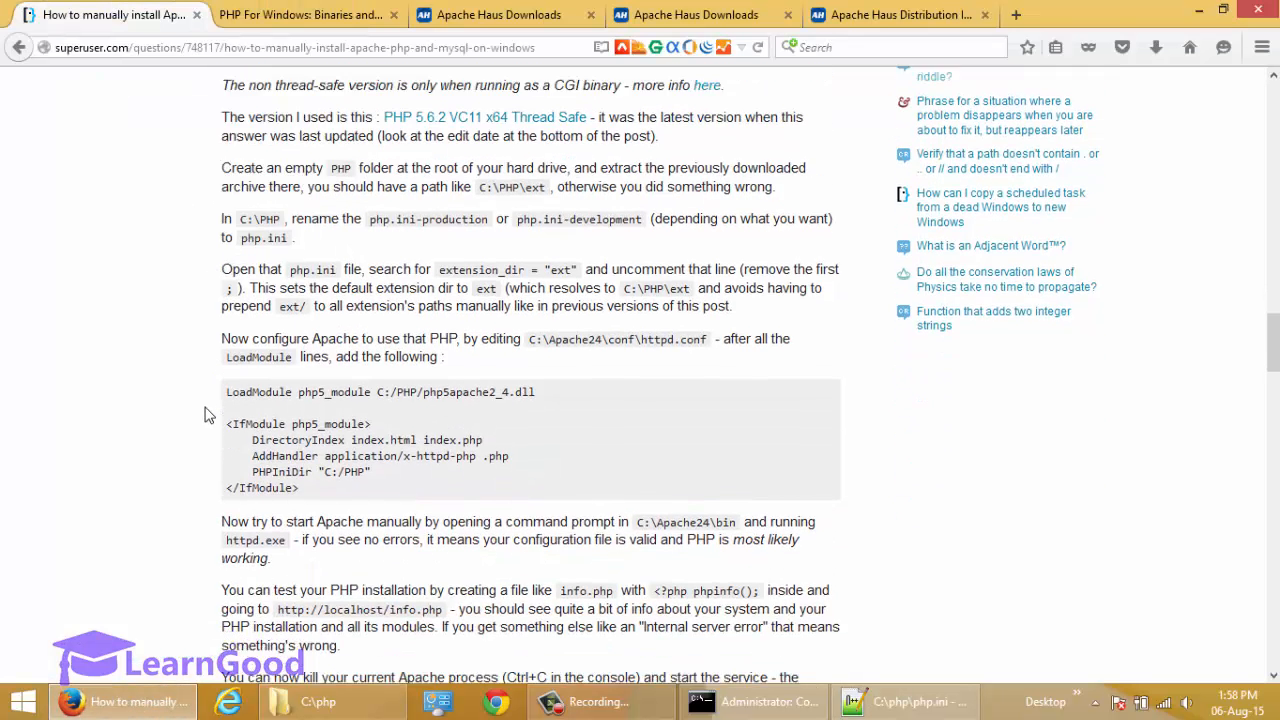
{"action": "scroll", "coordinate": [205, 415], "scroll_direction": "up", "scroll_amount": 3}
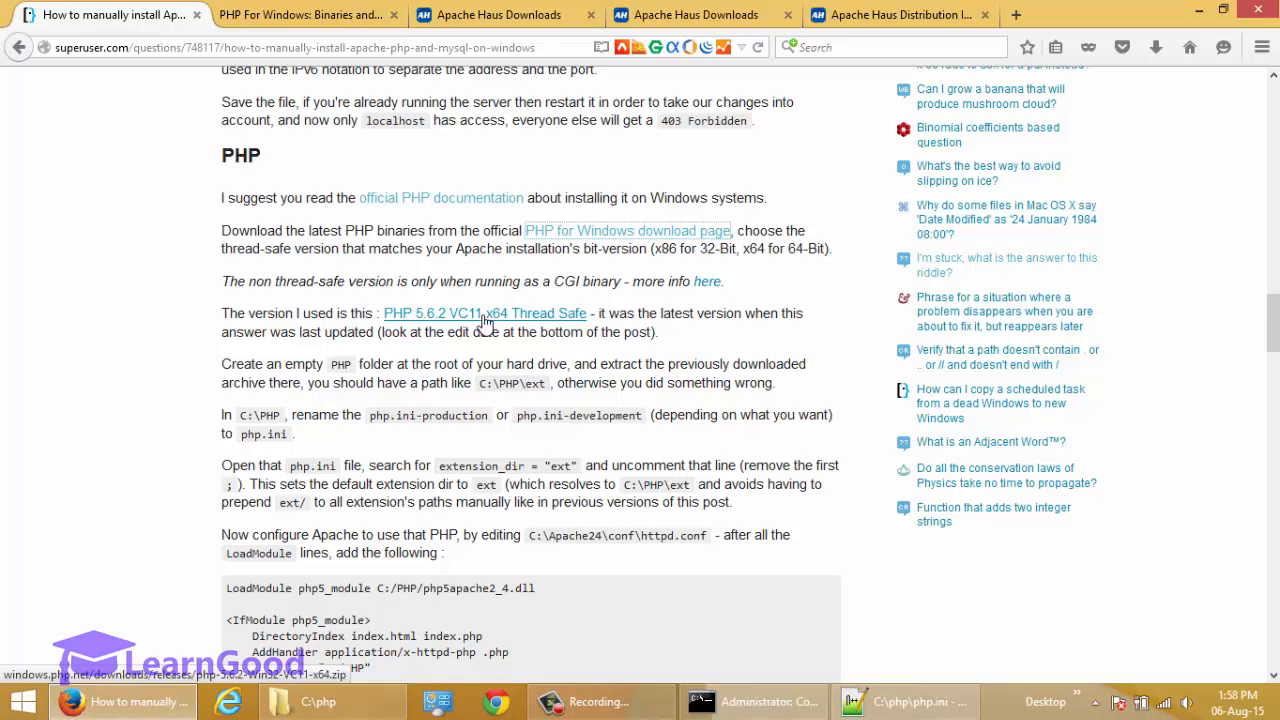
{"action": "left_click_drag", "start_coordinate": [244, 283], "coordinate": [327, 286]}
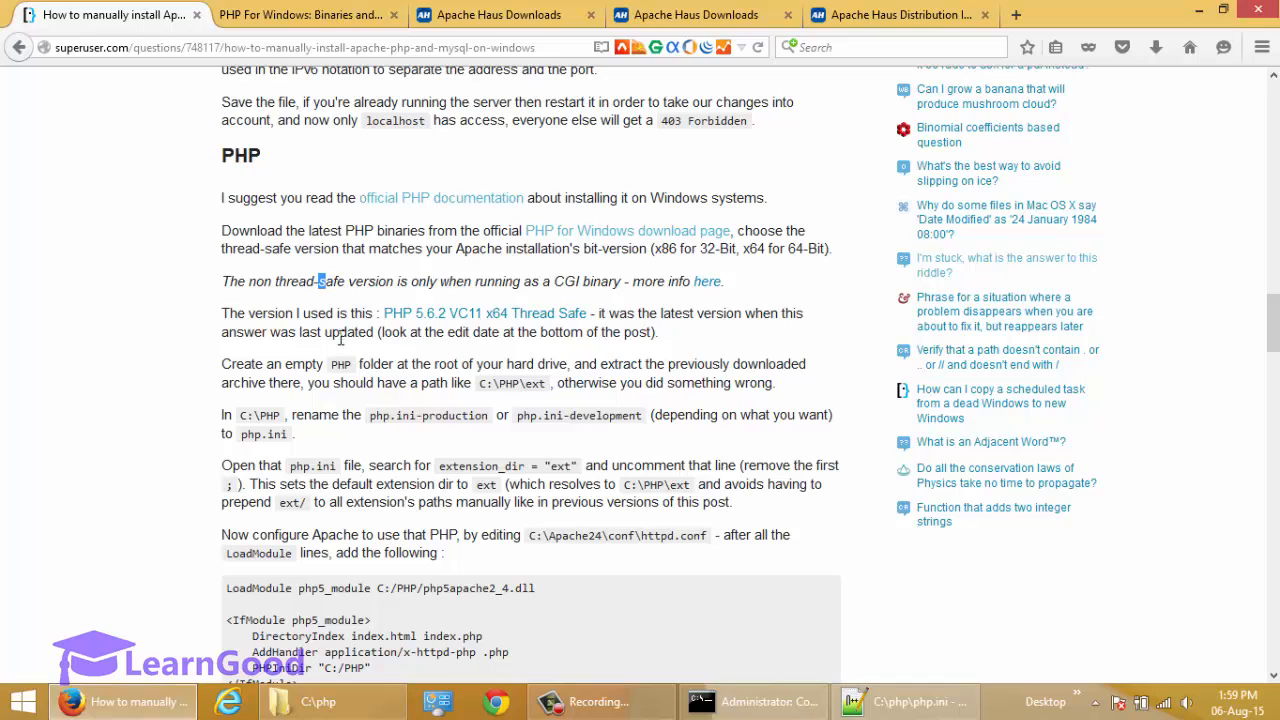
{"action": "left_click", "coordinate": [340, 323]}
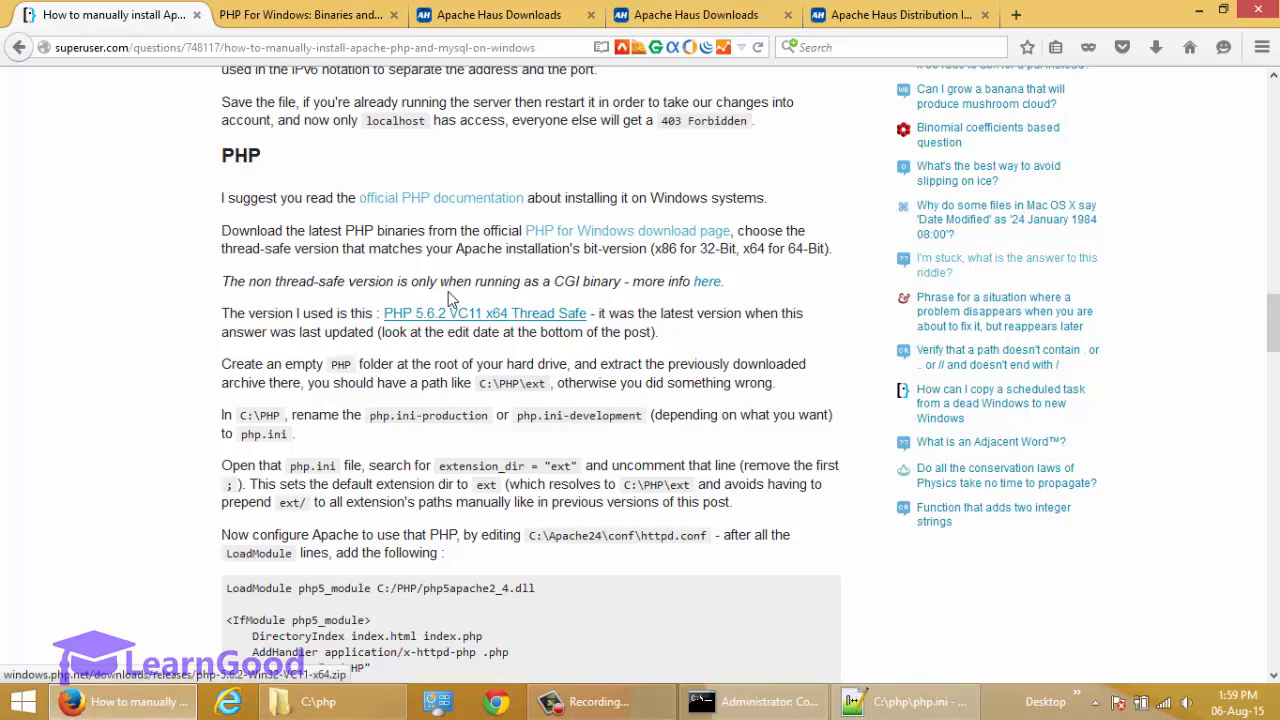
{"action": "scroll", "coordinate": [386, 340], "scroll_direction": "down", "scroll_amount": 4}
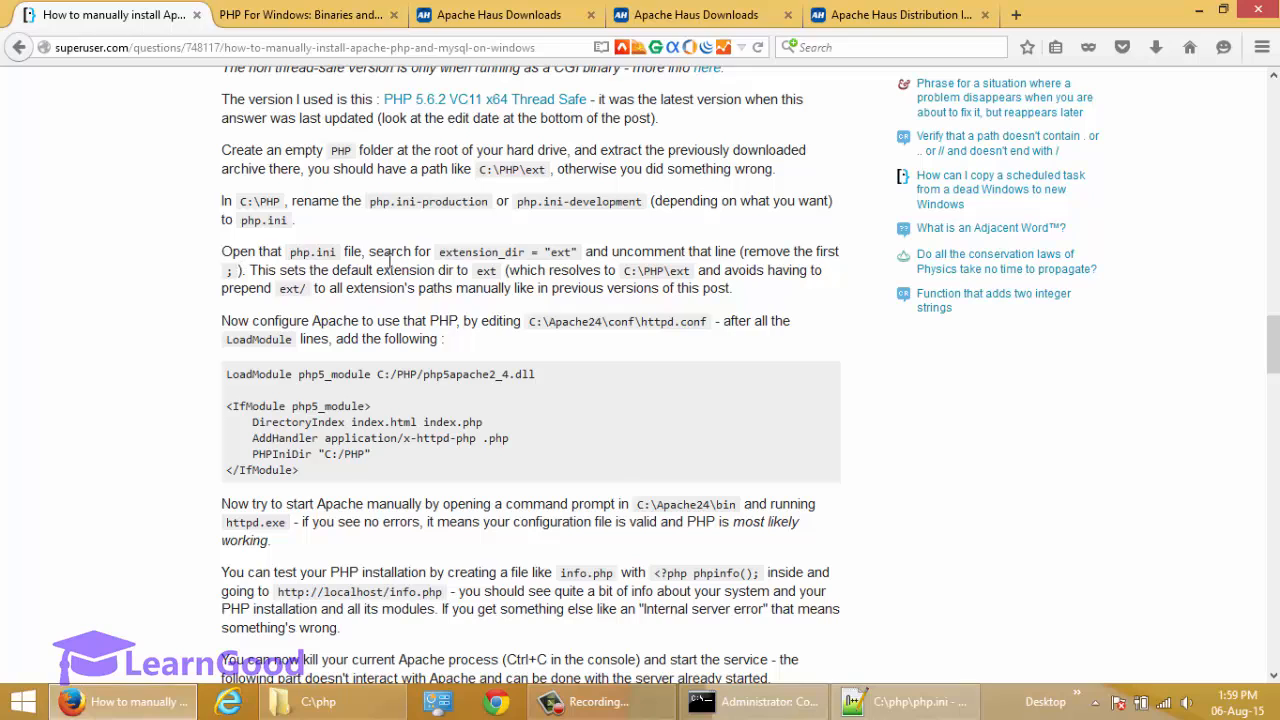
Copy extension_dir from the guide, switch to Notepad++ and search php.ini for it.
{"action": "double_click", "coordinate": [463, 259]}
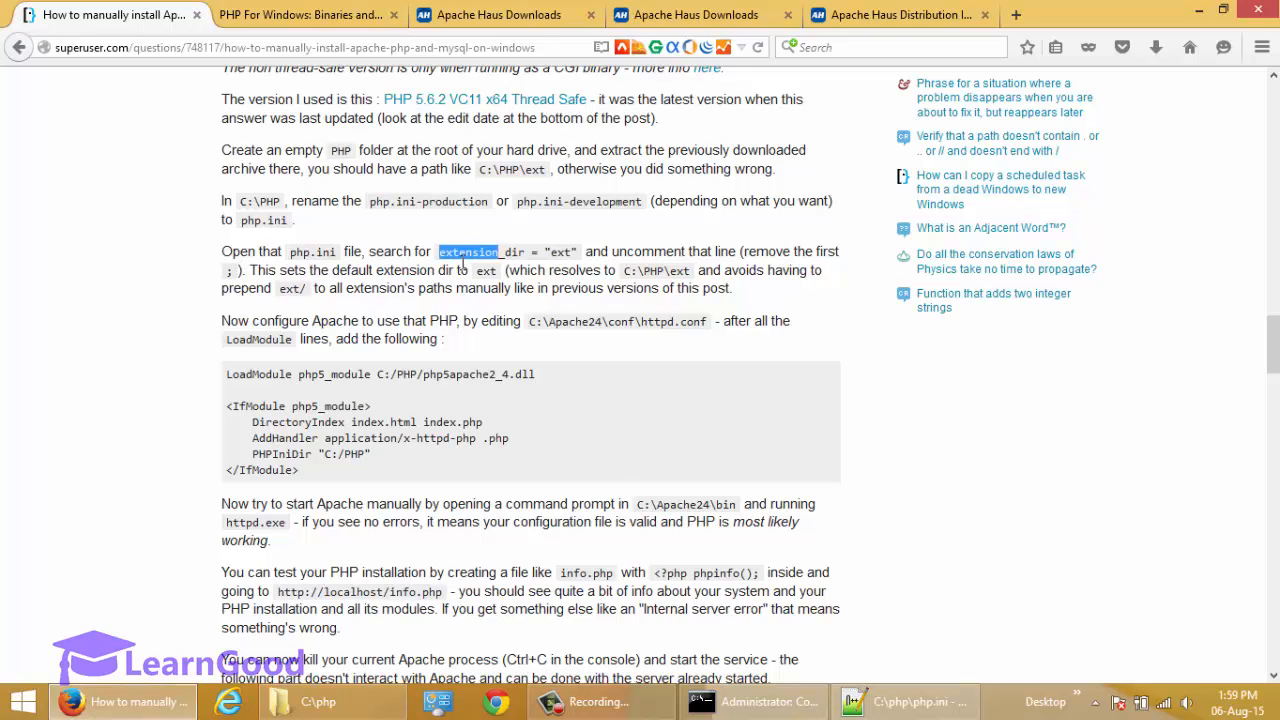
{"action": "left_click", "coordinate": [530, 260], "text": "shift"}
{"action": "key", "text": "ctrl+c"}
{"action": "right_click", "coordinate": [495, 260]}
{"action": "left_click", "coordinate": [522, 262]}
{"action": "key", "text": "alt+Tab"}
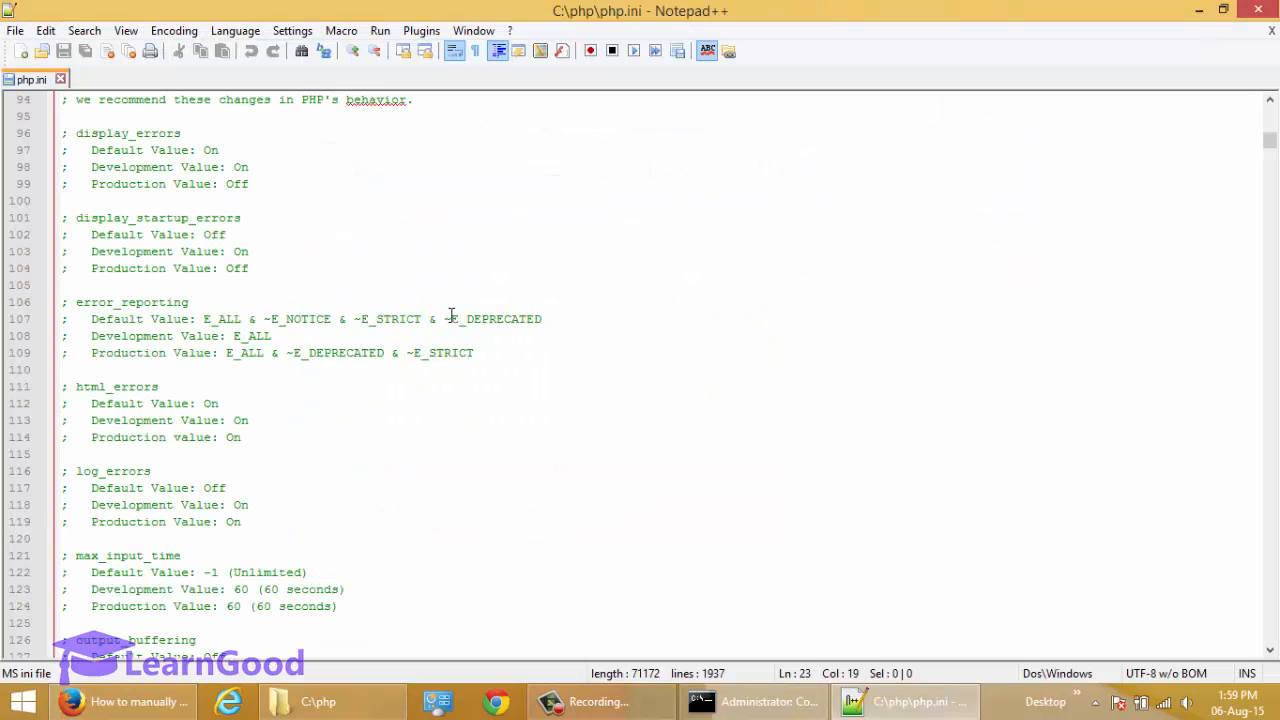
{"action": "key", "text": "ctrl+f"}
{"action": "key", "text": "ctrl+v"}
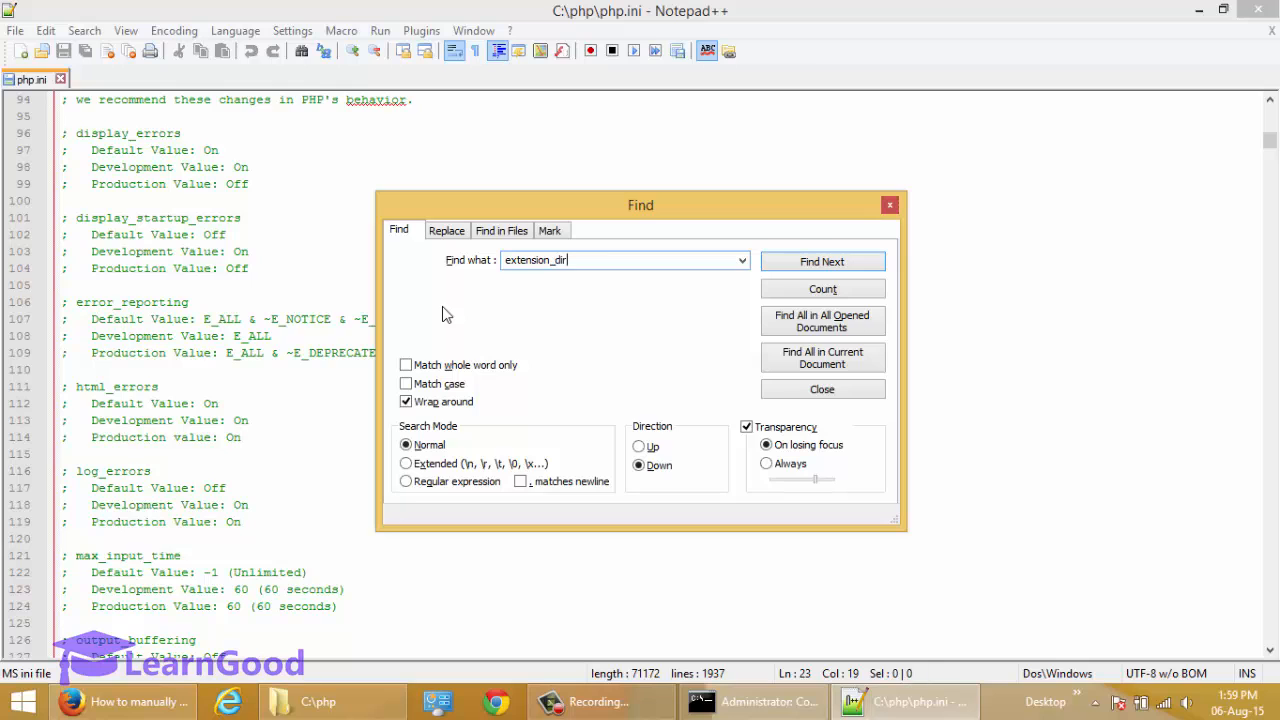
{"action": "key", "text": "Return"}
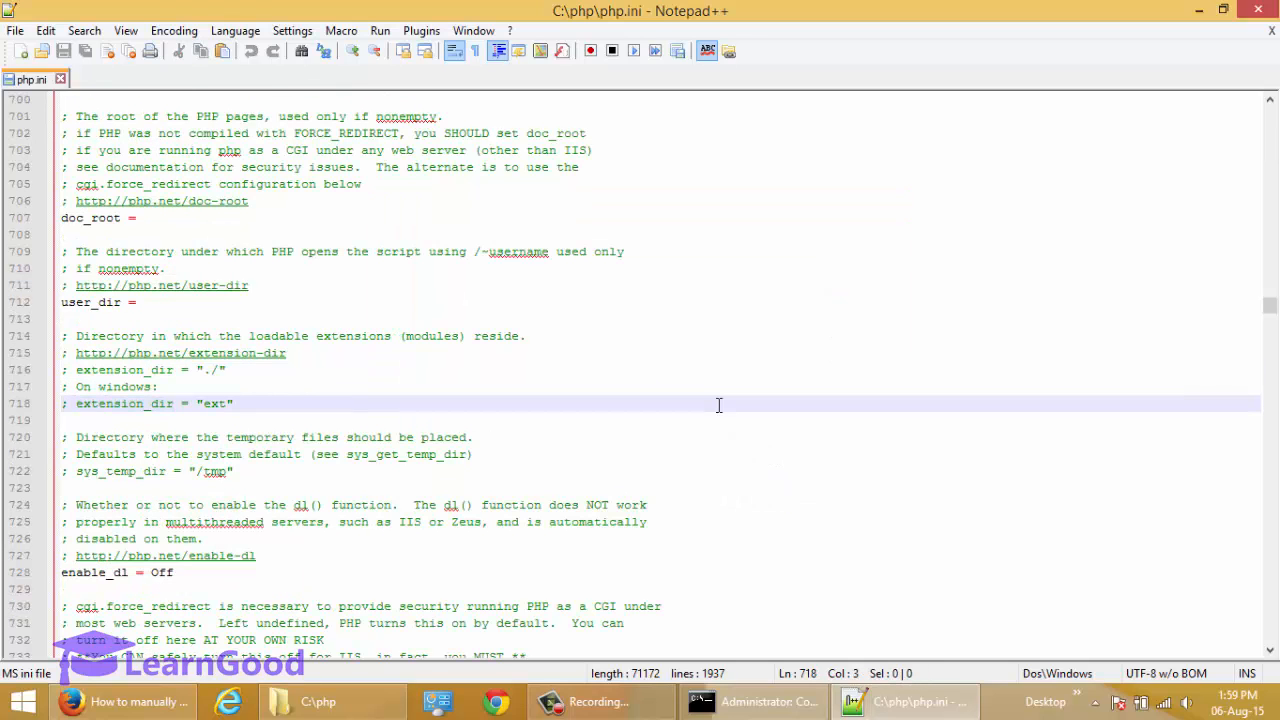
Uncomment the extension_dir = "ext" line under "On windows:" by removing its leading semicolon and space.
{"action": "key", "text": "Up"}
{"action": "key", "text": "End"}
{"action": "key", "text": "Down"}
{"action": "key", "text": "Home"}
{"action": "key", "text": "shift+End"}
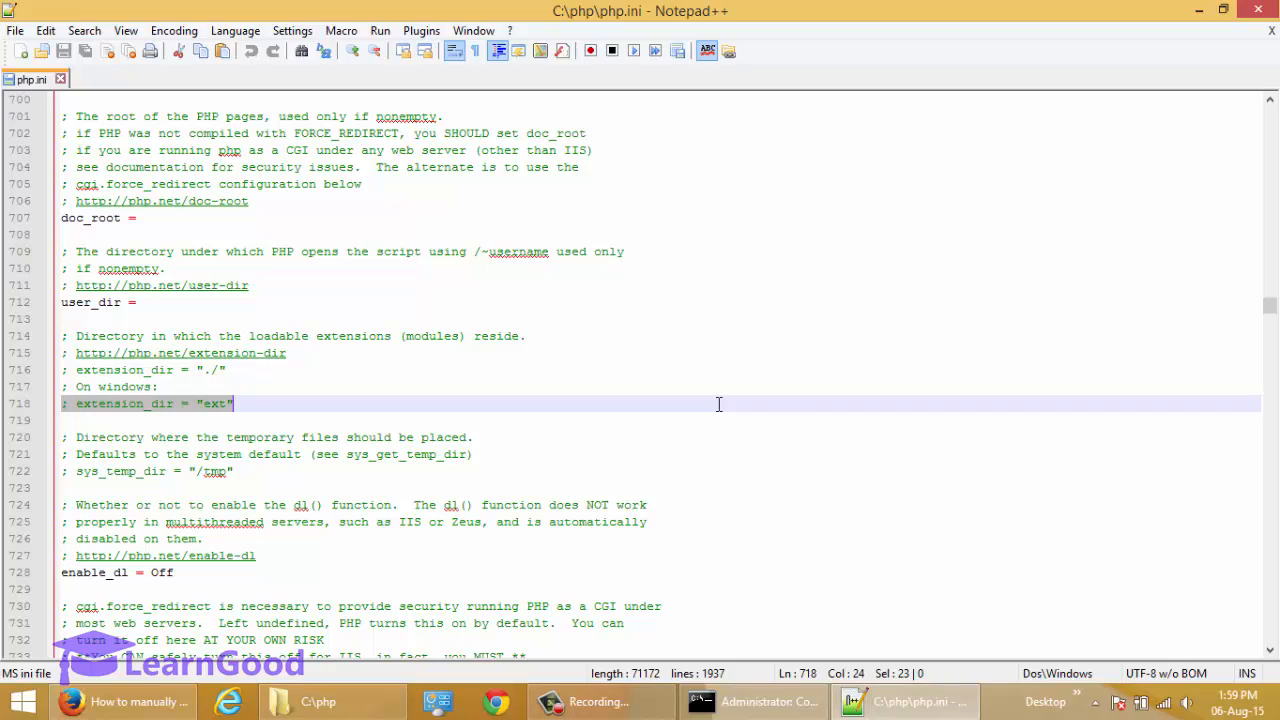
{"action": "key", "text": "Up"}
{"action": "key", "text": "Right"}
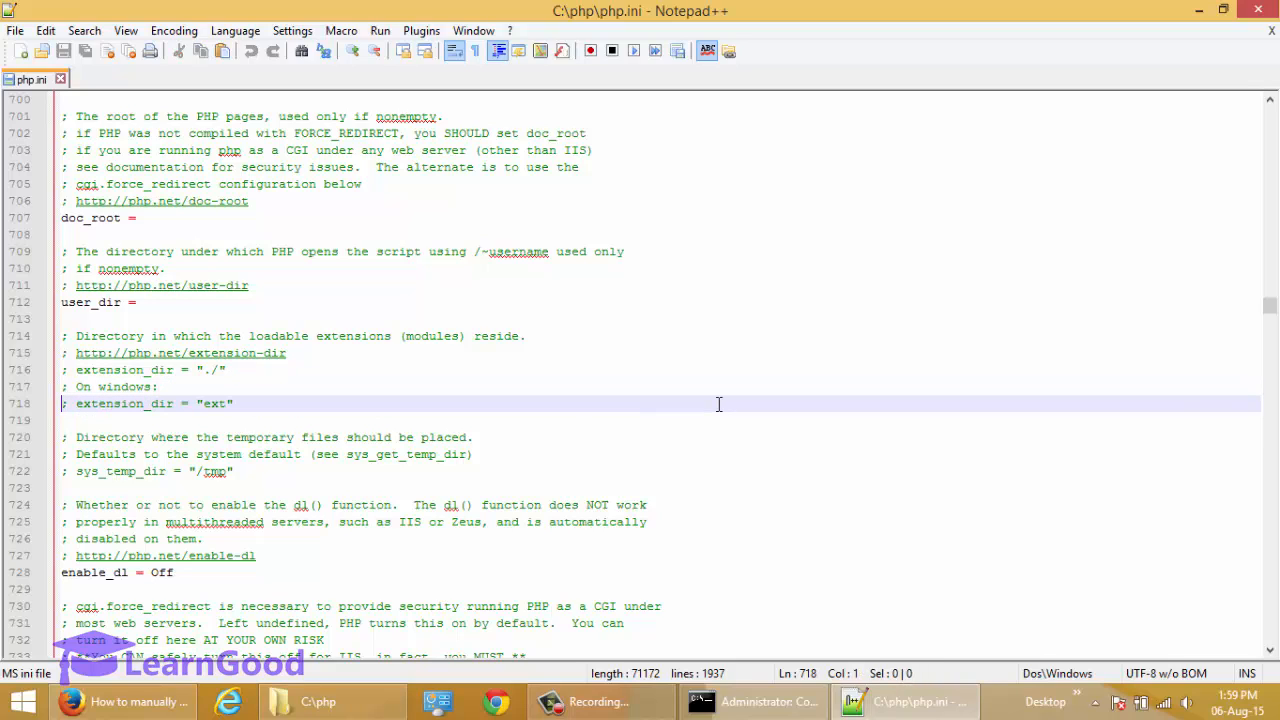
{"action": "key", "text": "shift+Right"}
{"action": "key", "text": "shift+Right"}
{"action": "key", "text": "Delete"}
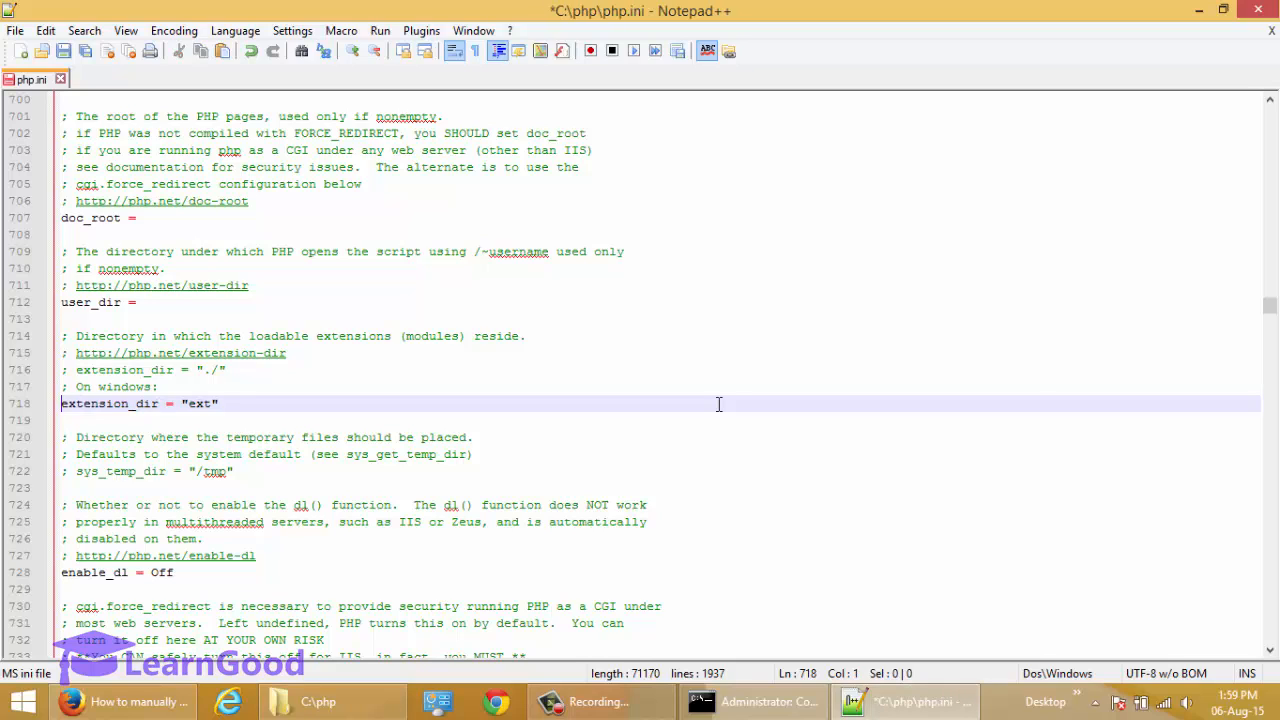
{"action": "key", "text": "shift+End"}
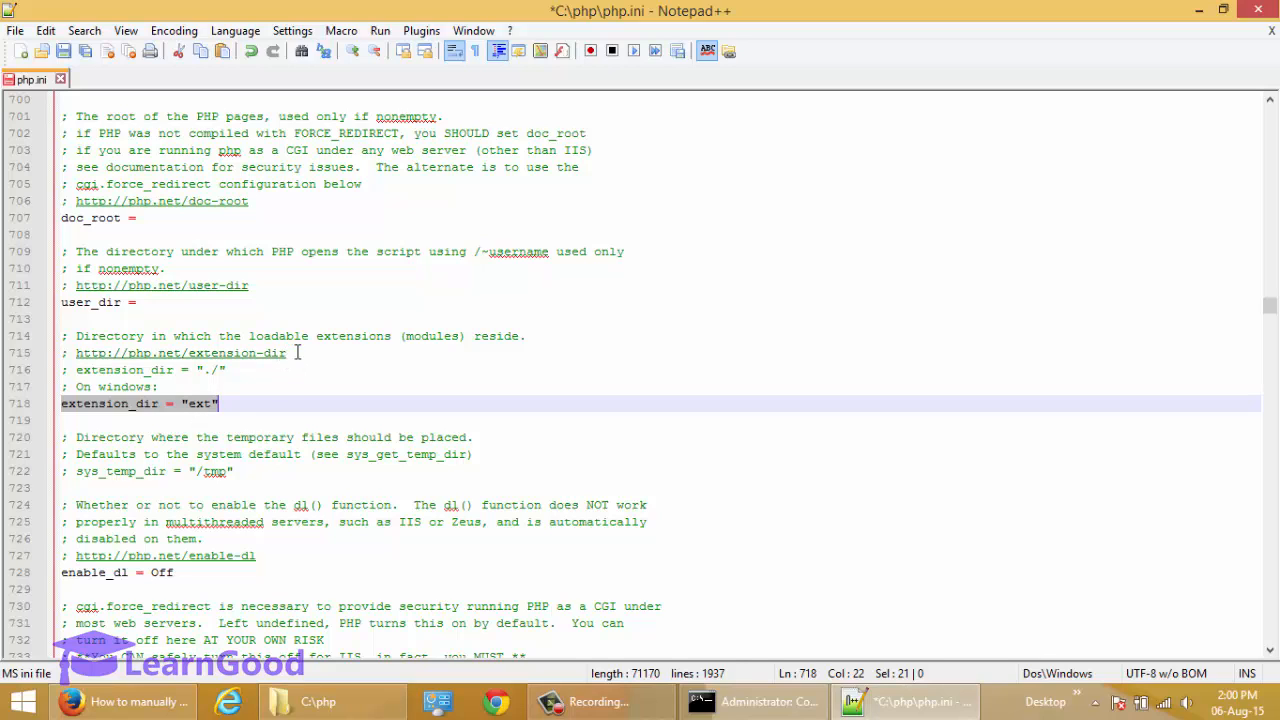
{"action": "left_click", "coordinate": [204, 404]}
Switch to File Explorer, look at the extension DLLs in C:\php\ext, and return to php.ini in Notepad++.
{"action": "left_click", "coordinate": [280, 706]}
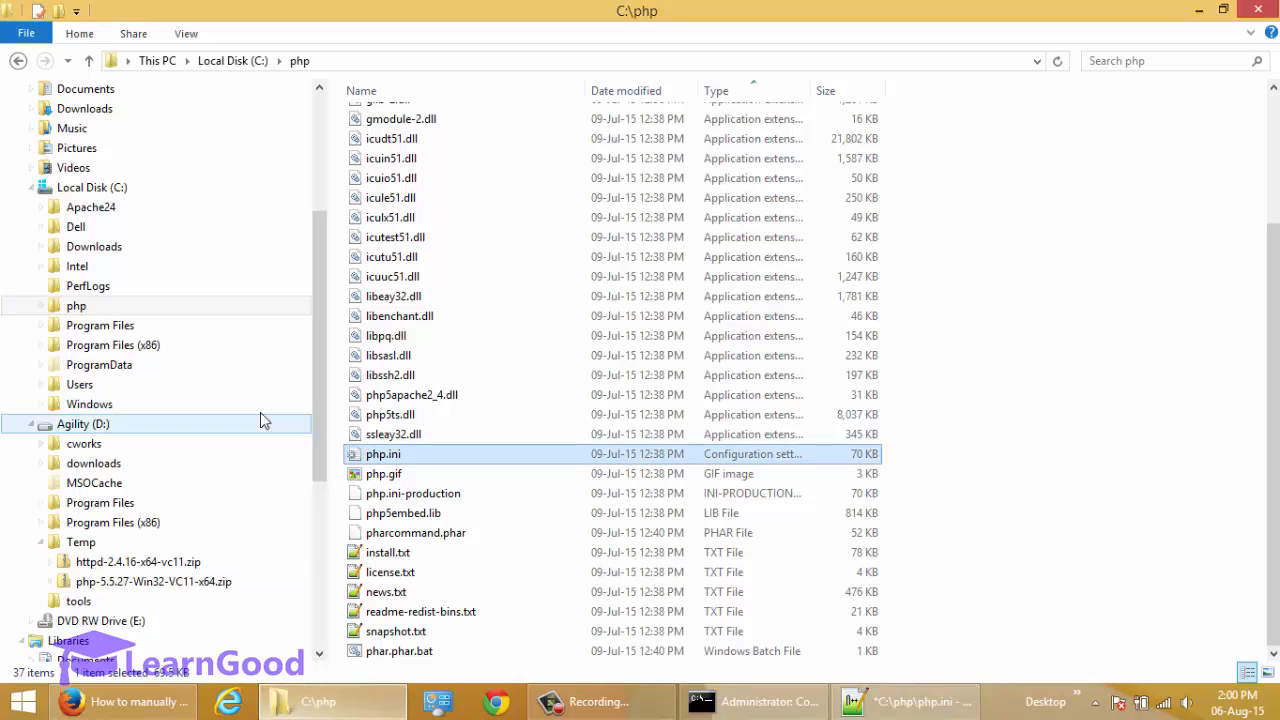
{"action": "left_click", "coordinate": [62, 313]}
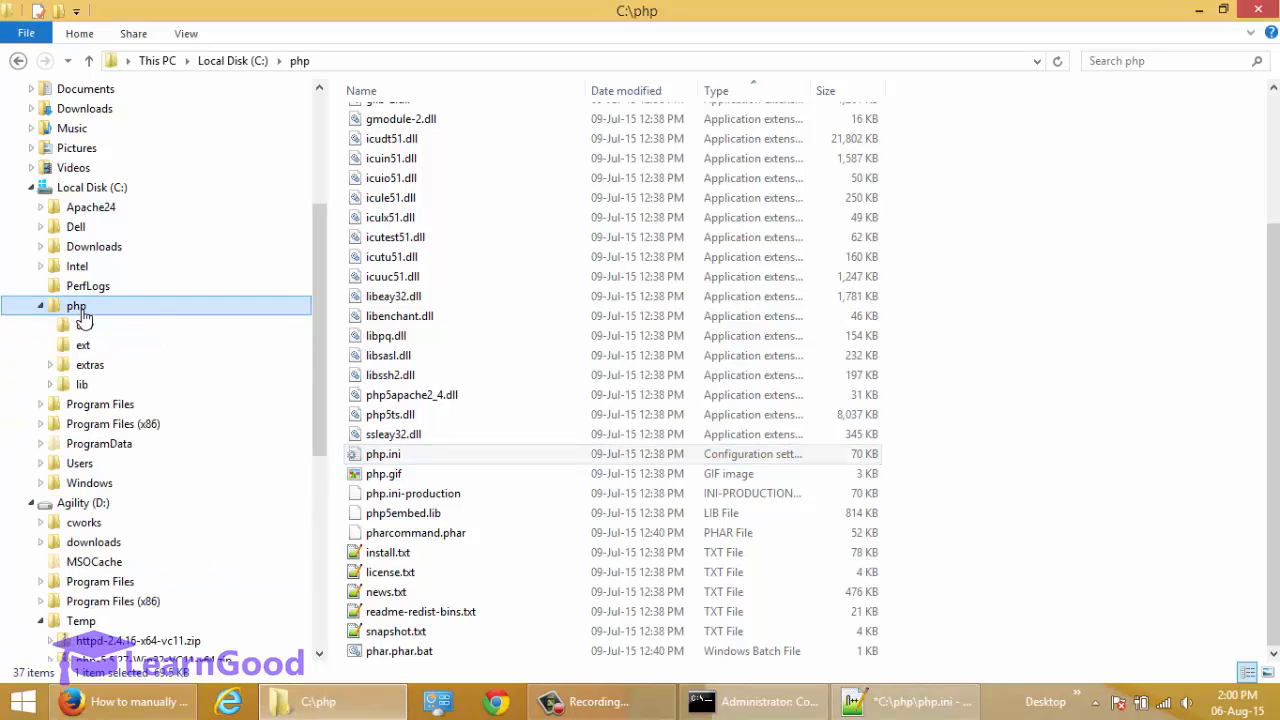
{"action": "left_click", "coordinate": [84, 348]}
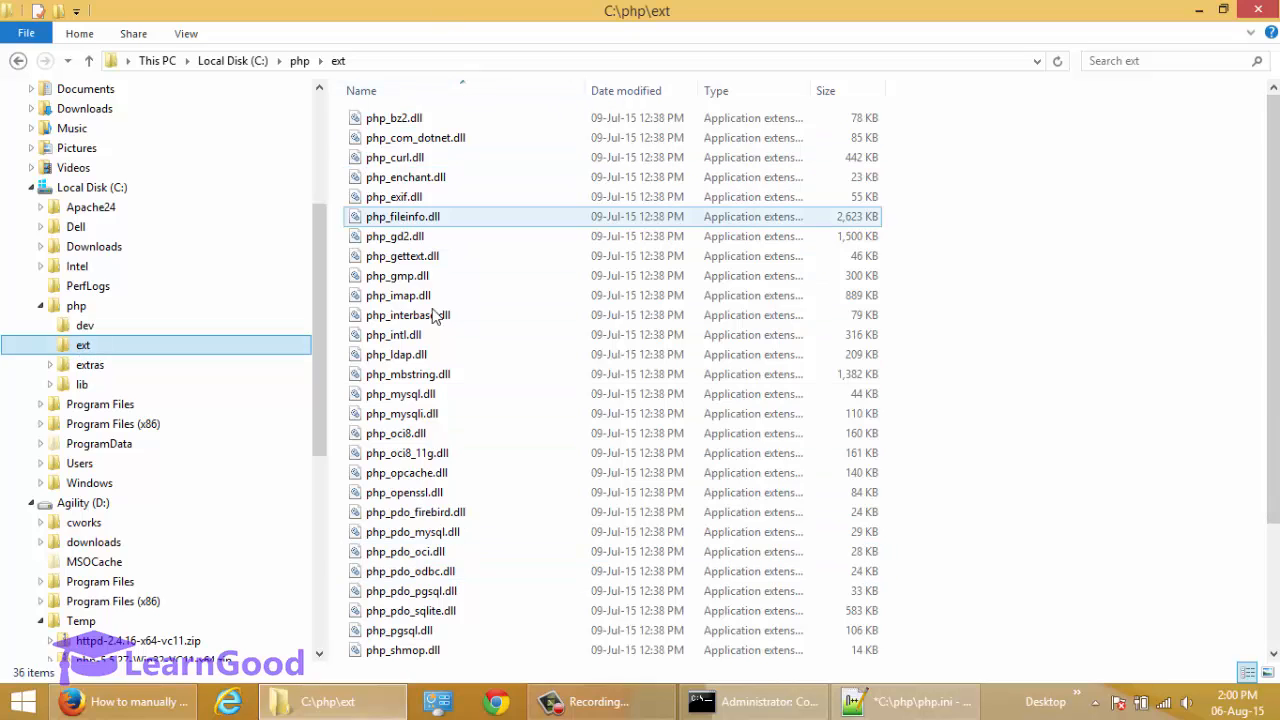
{"action": "left_click", "coordinate": [1199, 10]}
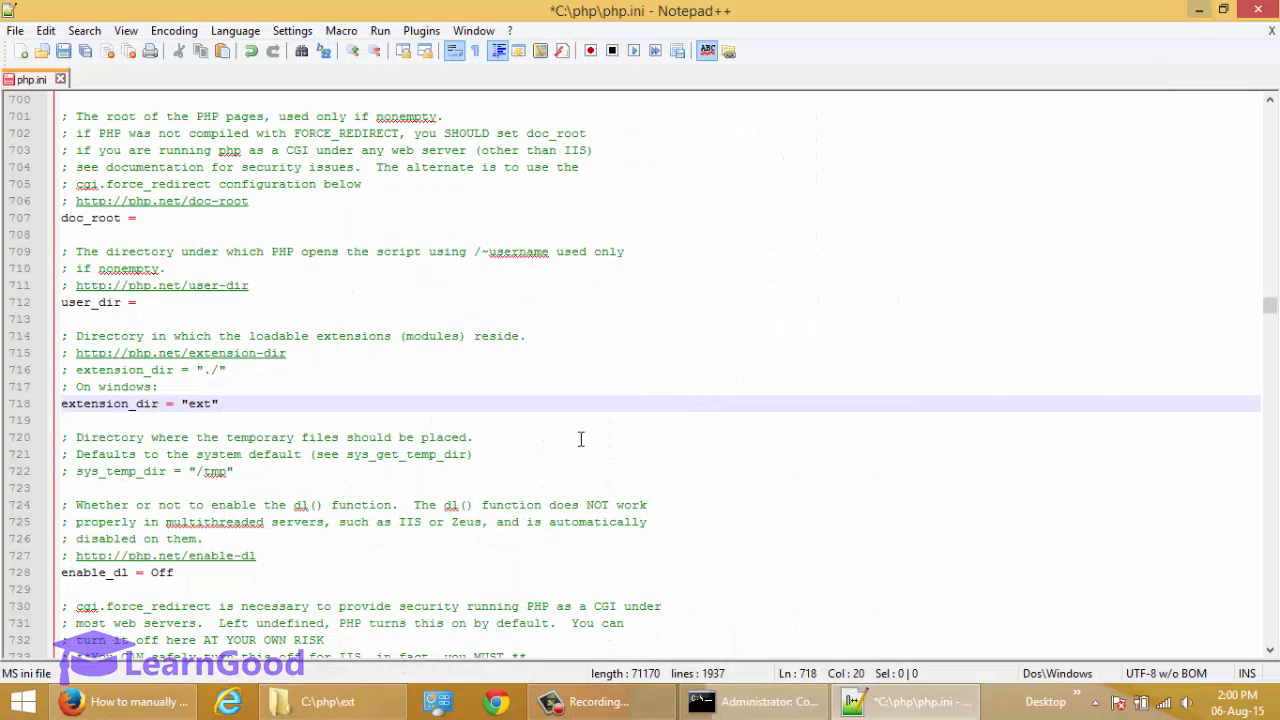
Check the extension_dir = "ext" line under "On windows:" and save php.ini.
{"action": "left_click", "coordinate": [258, 406]}
{"action": "key", "text": "Left"}
{"action": "key", "text": "Left"}
{"action": "key", "text": "Left"}
{"action": "key", "text": "Left"}
{"action": "key", "text": "Left"}
{"action": "key", "text": "Left"}
{"action": "key", "text": "Left"}
{"action": "key", "text": "Left"}
{"action": "key", "text": "Left"}
{"action": "key", "text": "Left"}
{"action": "key", "text": "Left"}
{"action": "key", "text": "Left"}
{"action": "key", "text": "Left"}
{"action": "key", "text": "Left"}
{"action": "key", "text": "Left"}
{"action": "key", "text": "Left"}
{"action": "key", "text": "Left"}
{"action": "key", "text": "Left"}
{"action": "key", "text": "Left"}
{"action": "key", "text": "Left"}
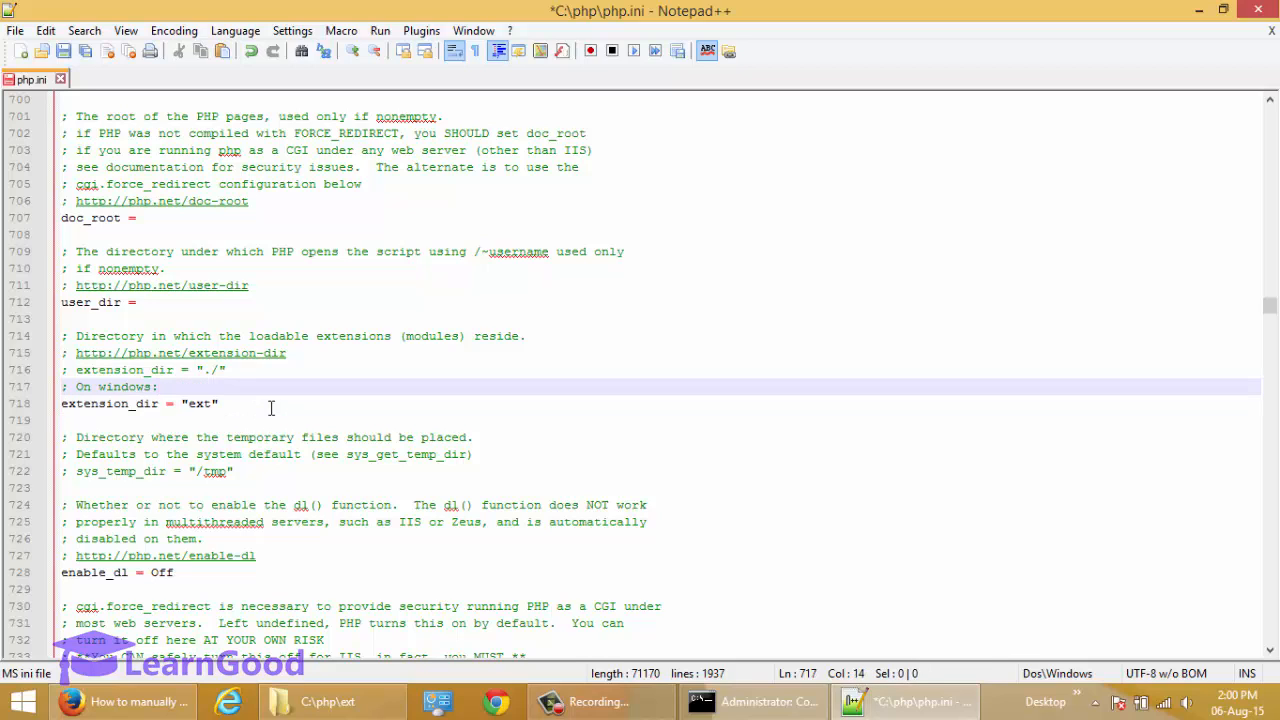
{"action": "key", "text": "Right"}
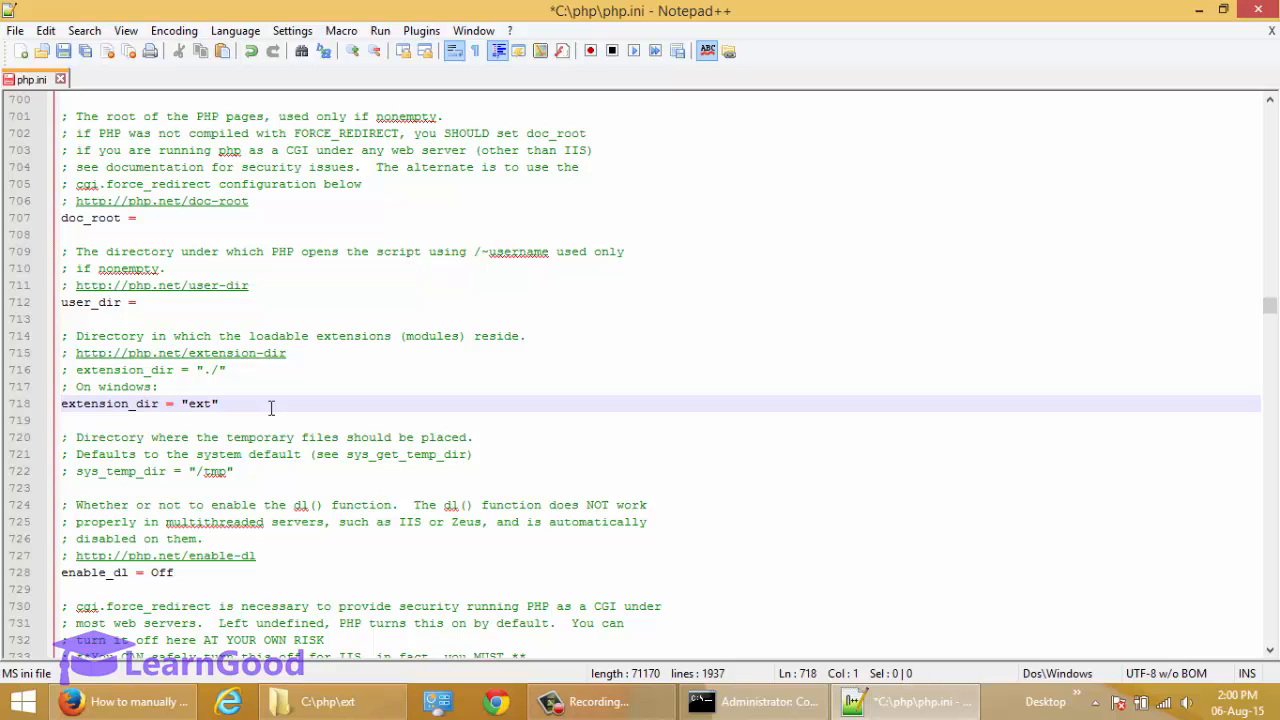
{"action": "double_click", "coordinate": [200, 404]}
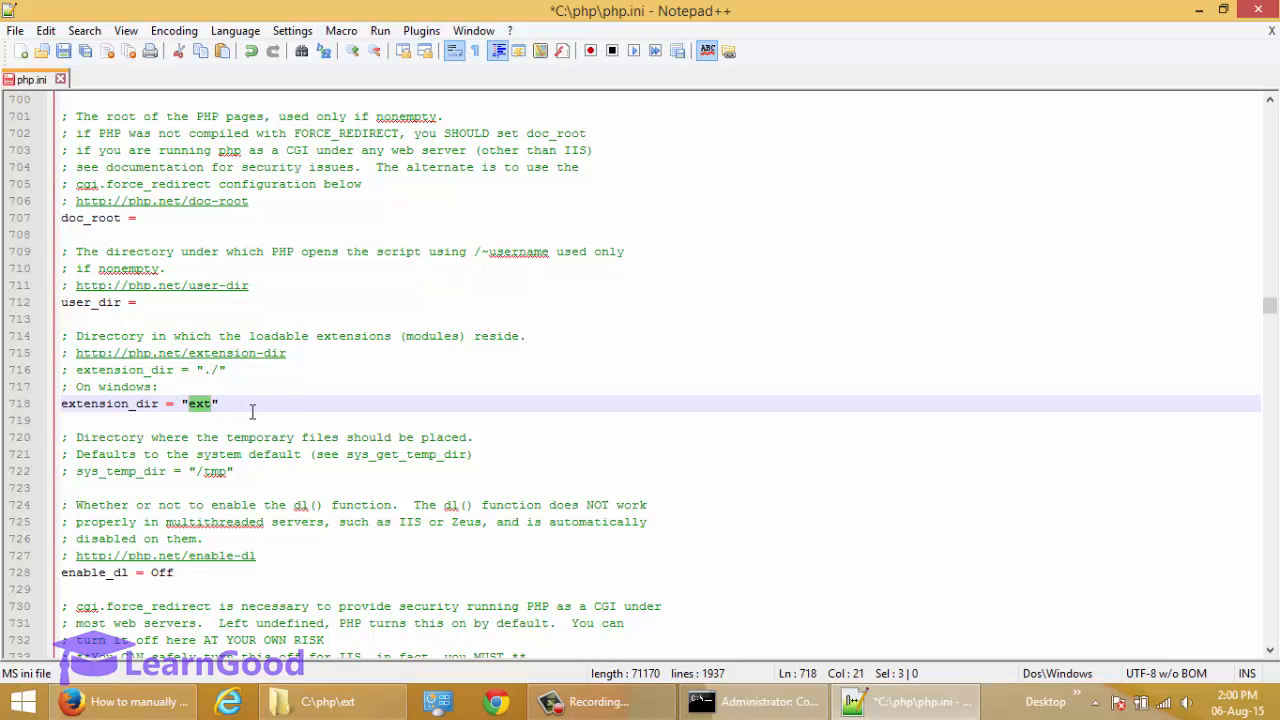
{"action": "left_click", "coordinate": [63, 51]}
Look through the php.ini settings around extension_dir, from the default MIME type down to the File Uploads section.
{"action": "key", "text": "alt+Tab"}
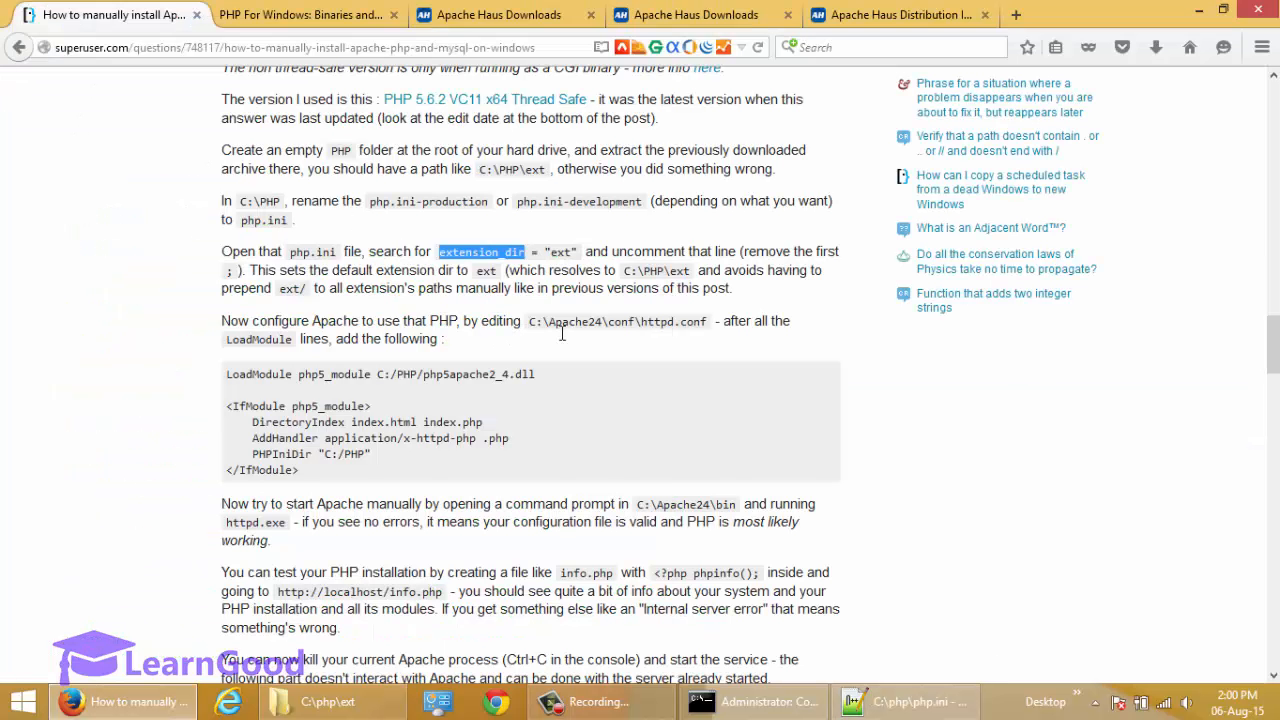
{"action": "key", "text": "alt+Tab"}
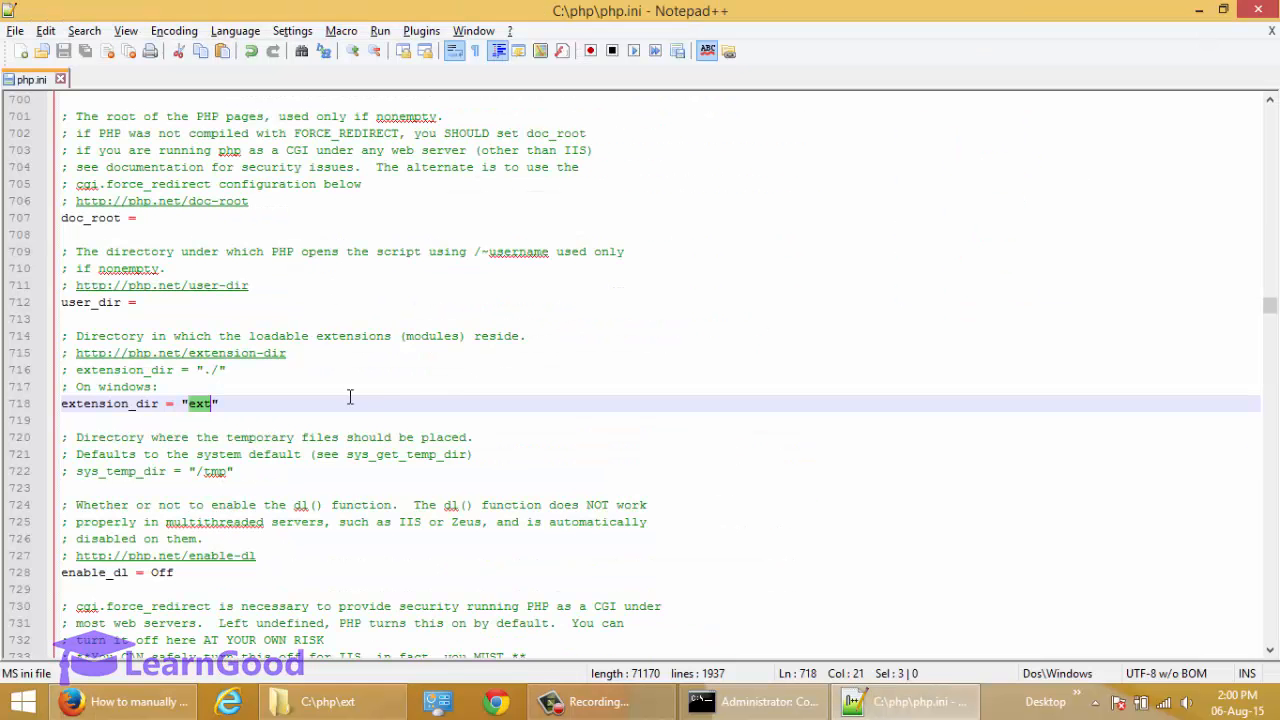
{"action": "left_click", "coordinate": [233, 421]}
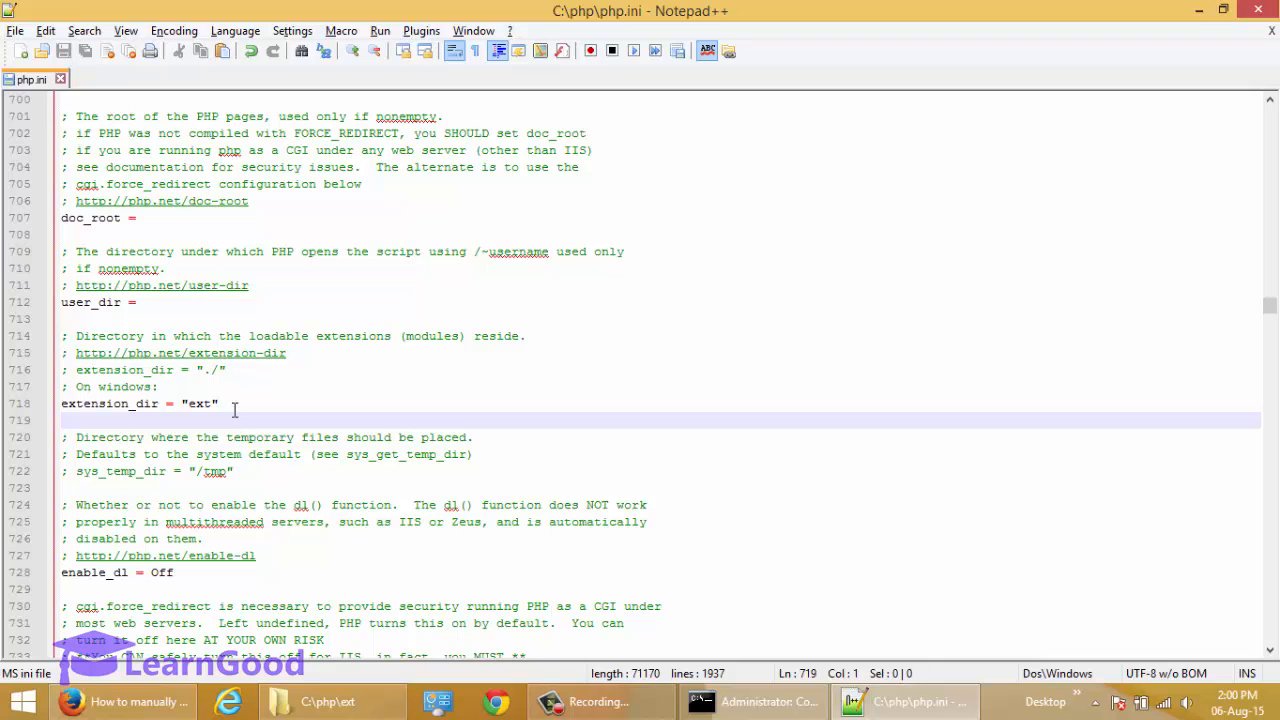
{"action": "scroll", "coordinate": [254, 395], "scroll_direction": "up", "scroll_amount": 6}
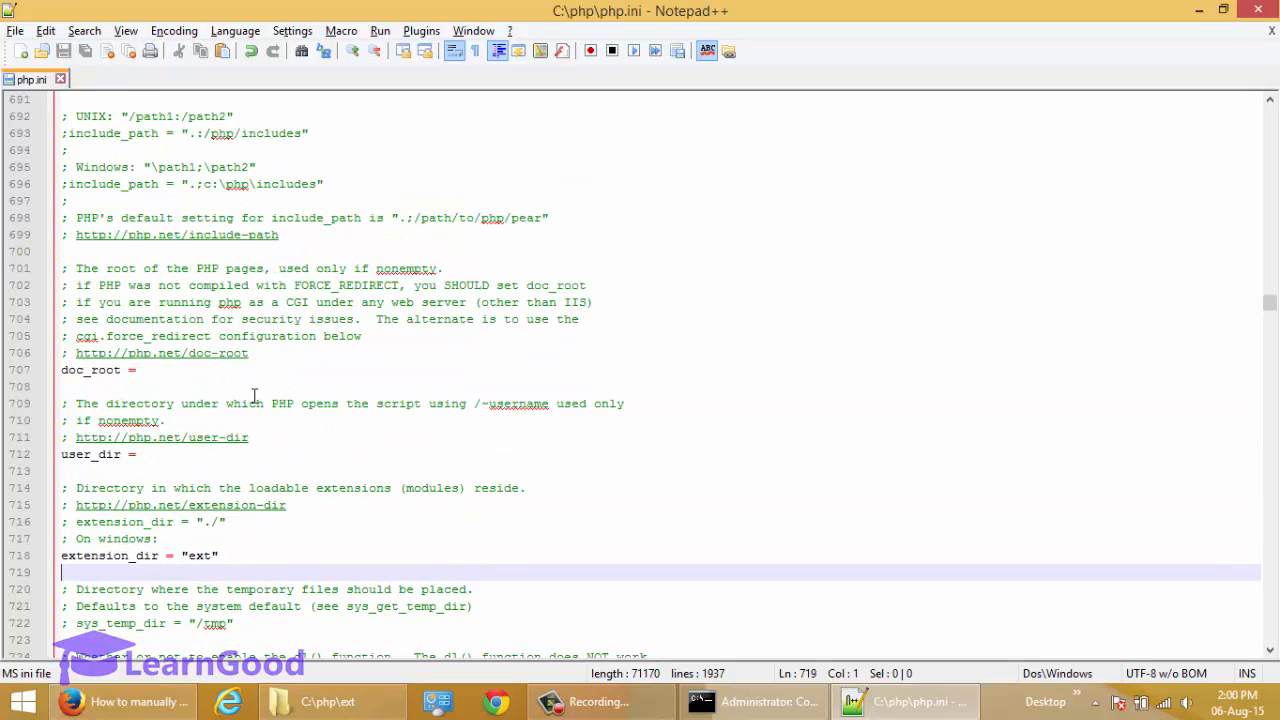
{"action": "scroll", "coordinate": [254, 395], "scroll_direction": "up", "scroll_amount": 7}
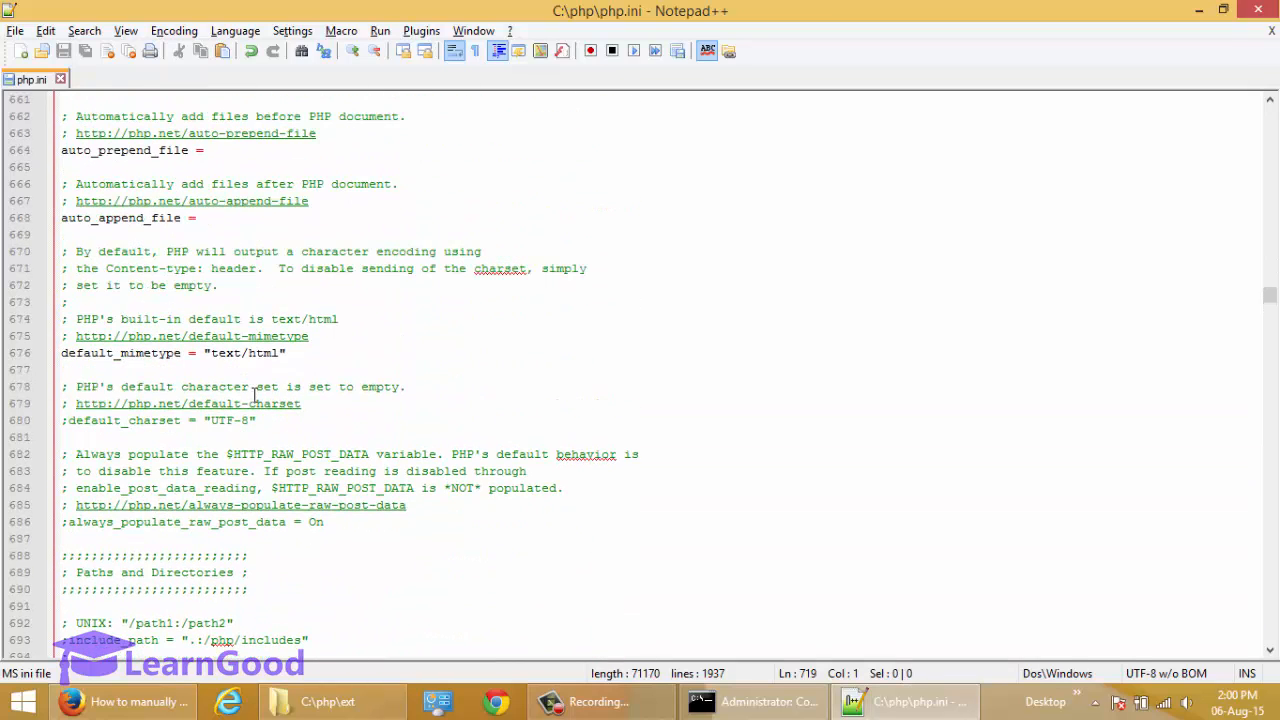
{"action": "scroll", "coordinate": [254, 395], "scroll_direction": "down", "scroll_amount": 15}
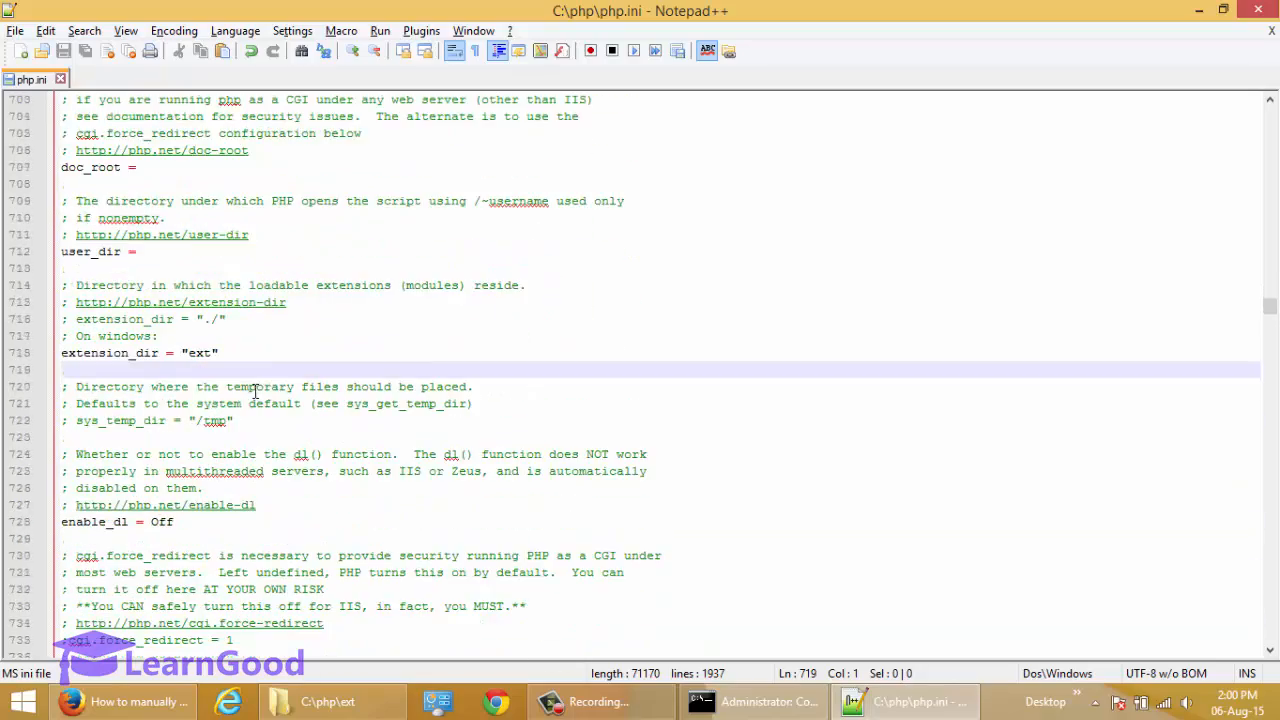
{"action": "scroll", "coordinate": [254, 391], "scroll_direction": "down", "scroll_amount": 12}
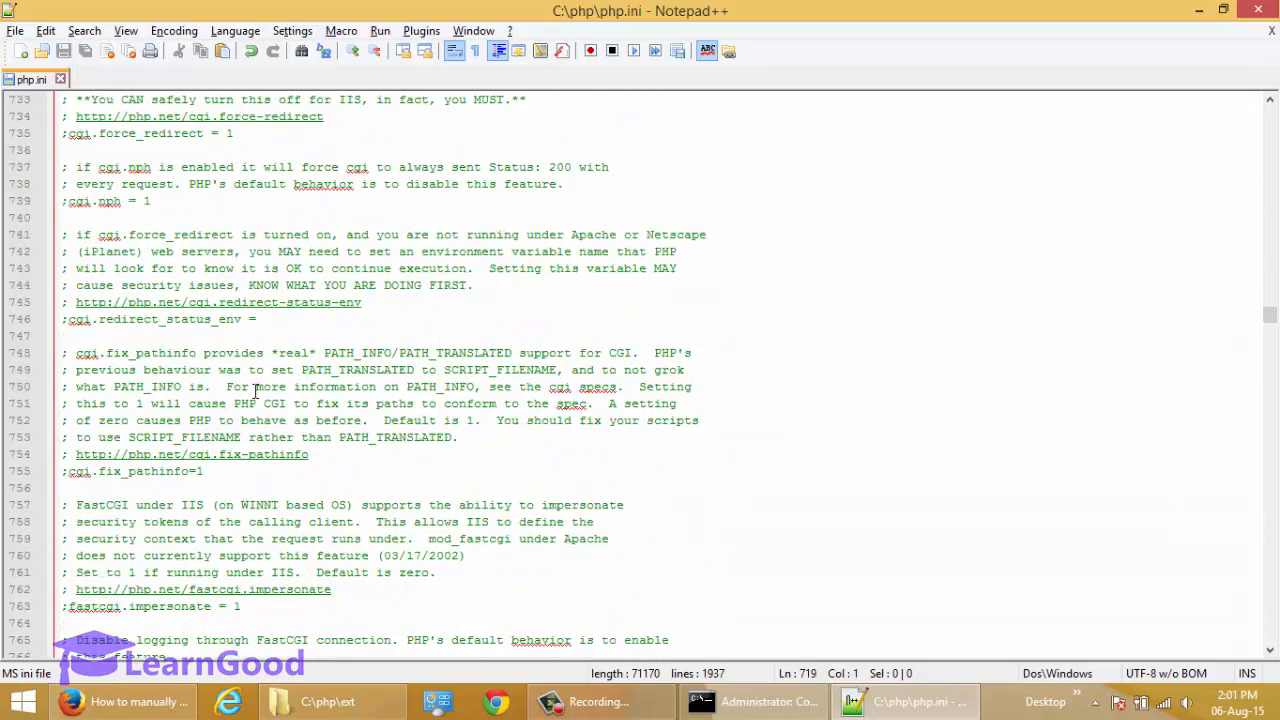
{"action": "scroll", "coordinate": [254, 393], "scroll_direction": "down", "scroll_amount": 8}
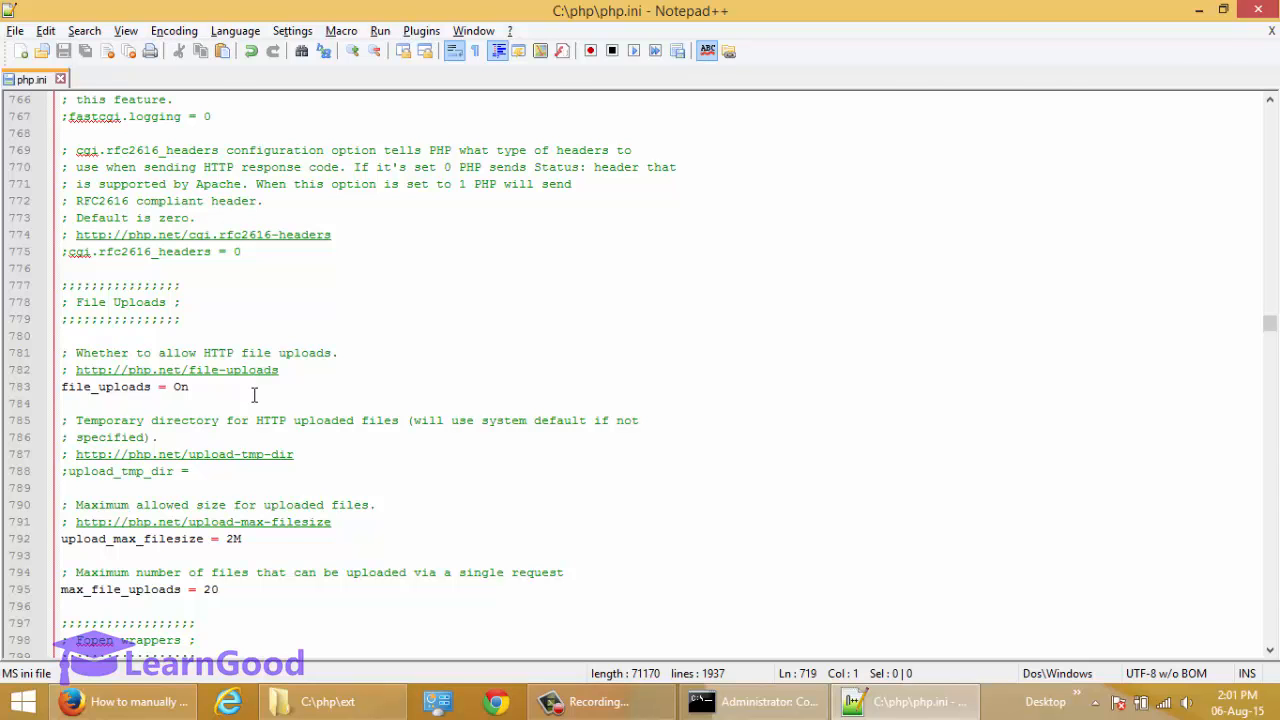
Switch to Firefox and read the guide's instructions for configuring Apache to use PHP through C:\Apache24\conf\httpd.conf.
{"action": "key", "text": "alt+Tab"}
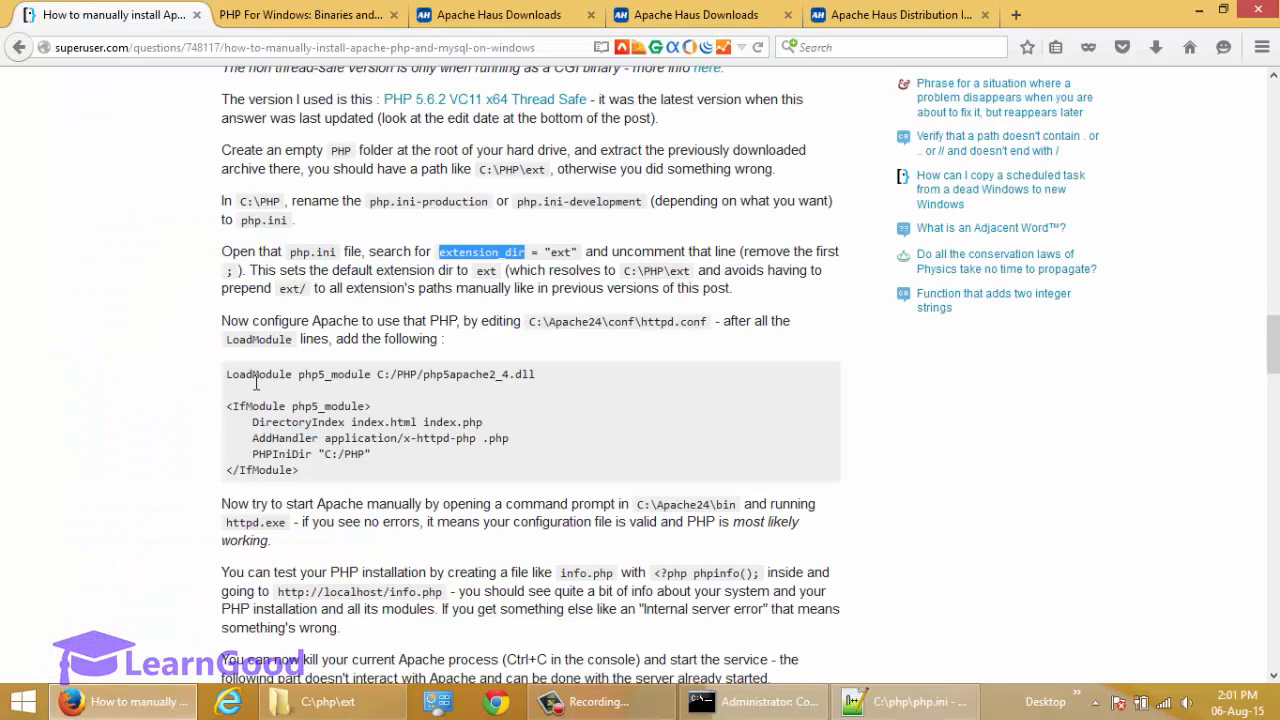
{"action": "left_click", "coordinate": [361, 336]}
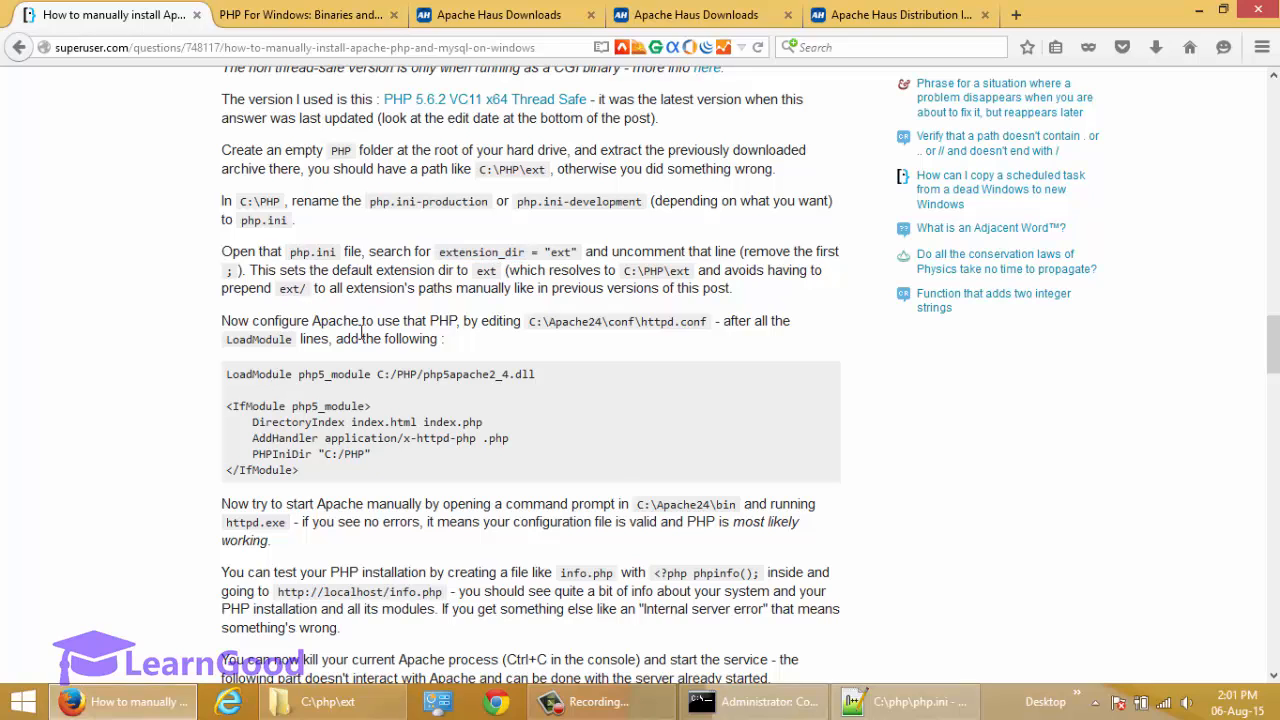
{"action": "double_click", "coordinate": [361, 336]}
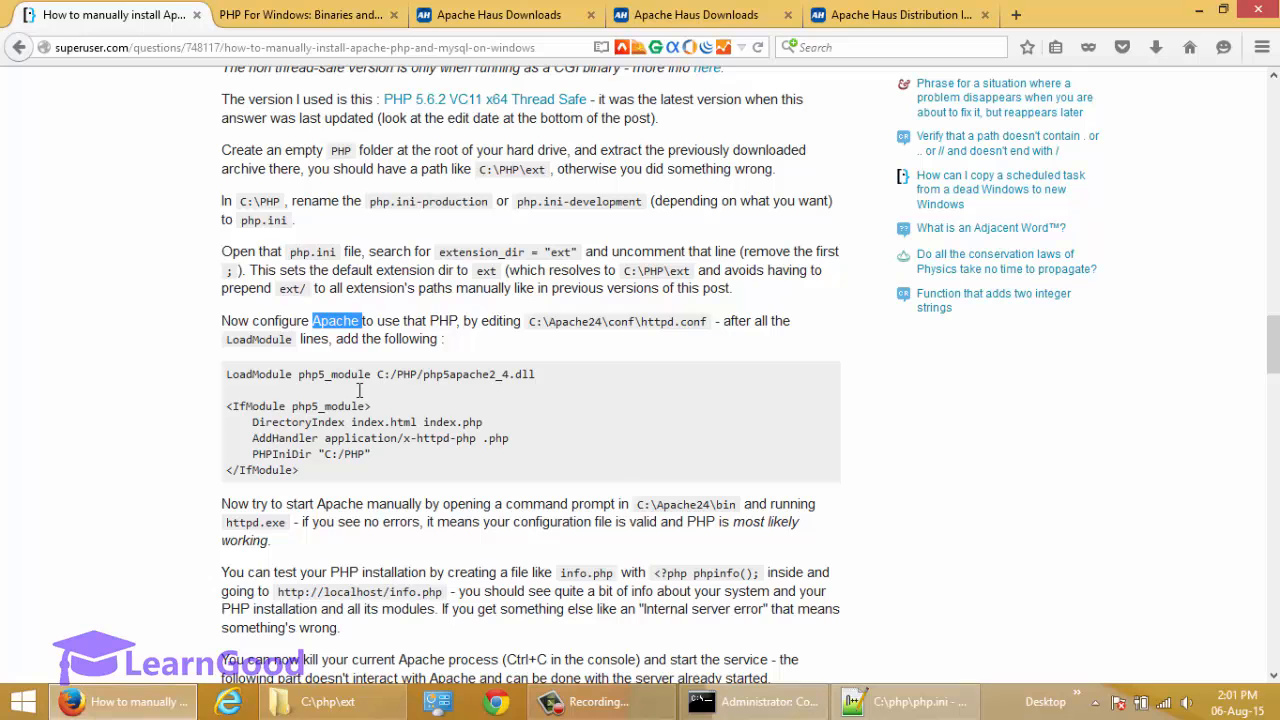
{"action": "left_click", "coordinate": [359, 386]}
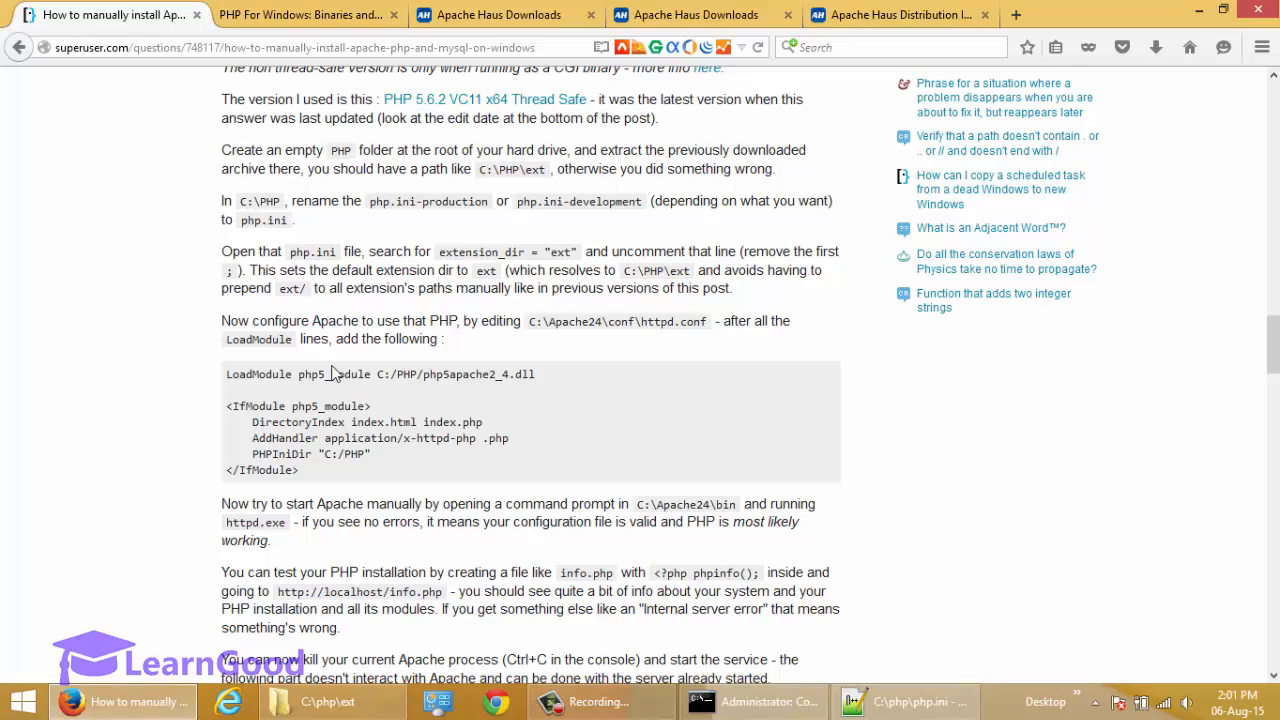
{"action": "scroll", "coordinate": [405, 370], "scroll_direction": "down", "scroll_amount": 3}
{"action": "scroll", "coordinate": [408, 372], "scroll_direction": "down", "scroll_amount": 3}
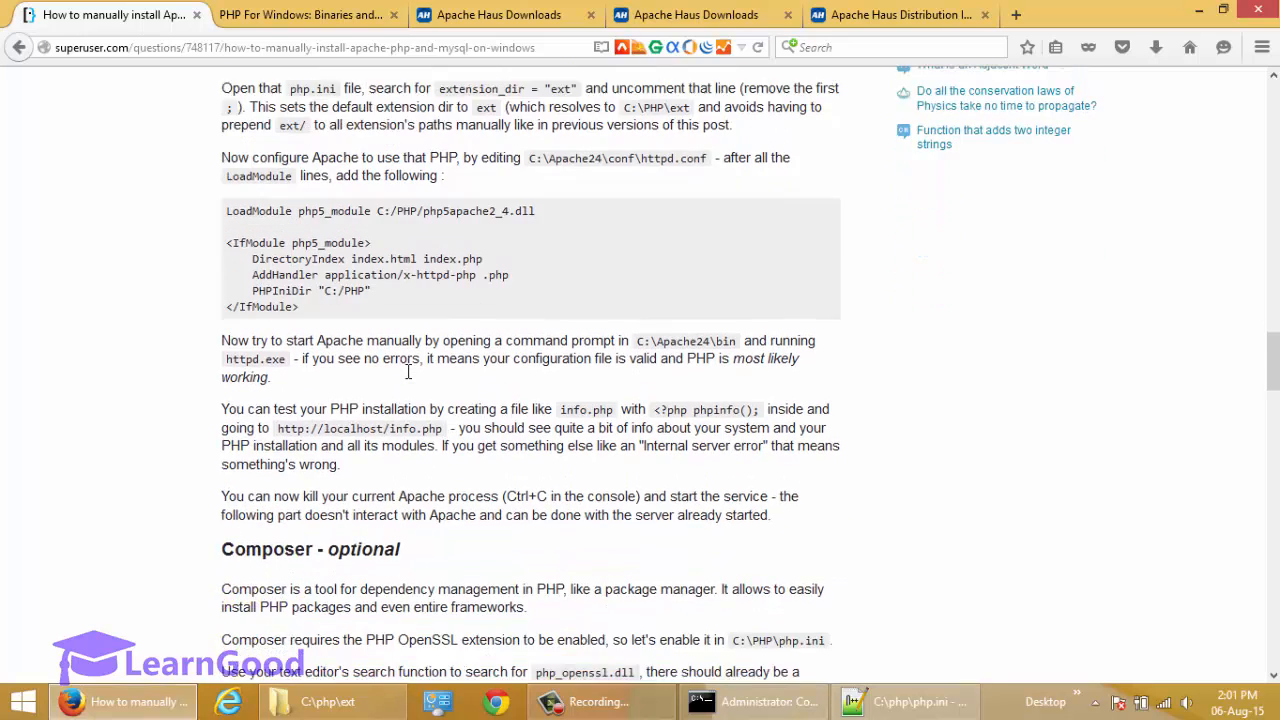
{"action": "scroll", "coordinate": [597, 276], "scroll_direction": "up", "scroll_amount": 2}
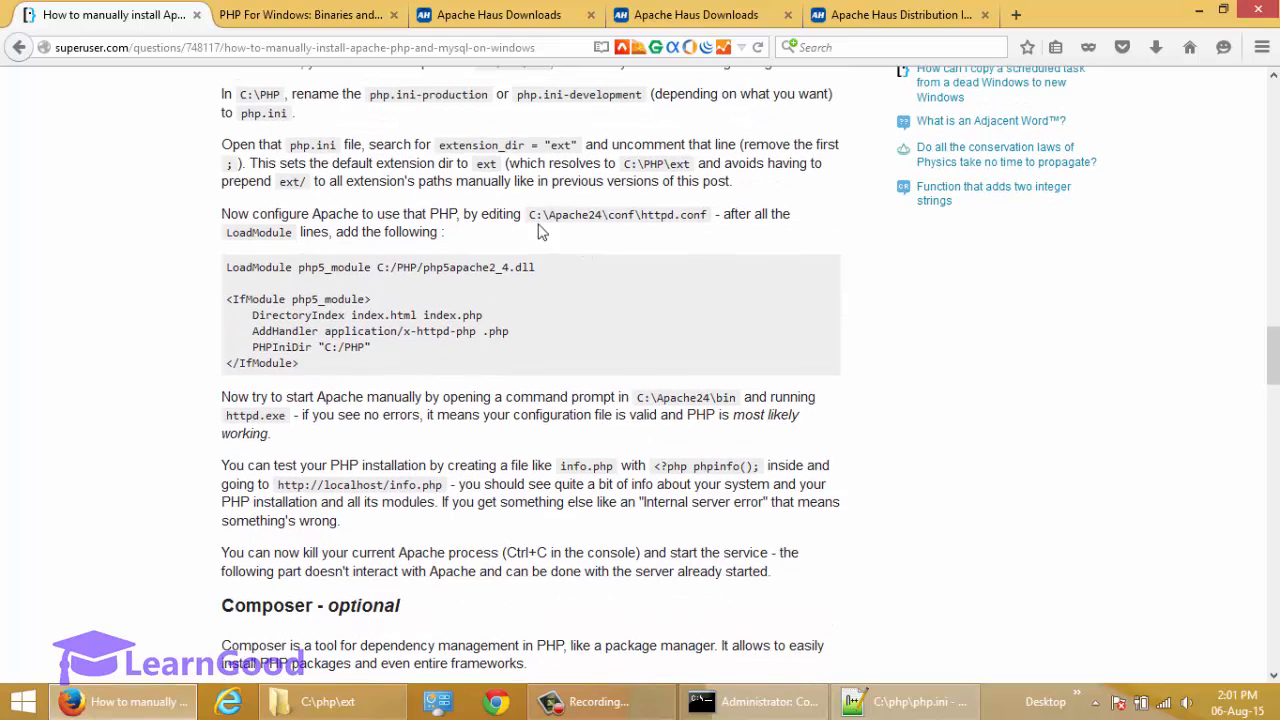
Switch to File Explorer, go to C:\Apache24\conf and open httpd.conf in Notepad++.
{"action": "left_click", "coordinate": [320, 702]}
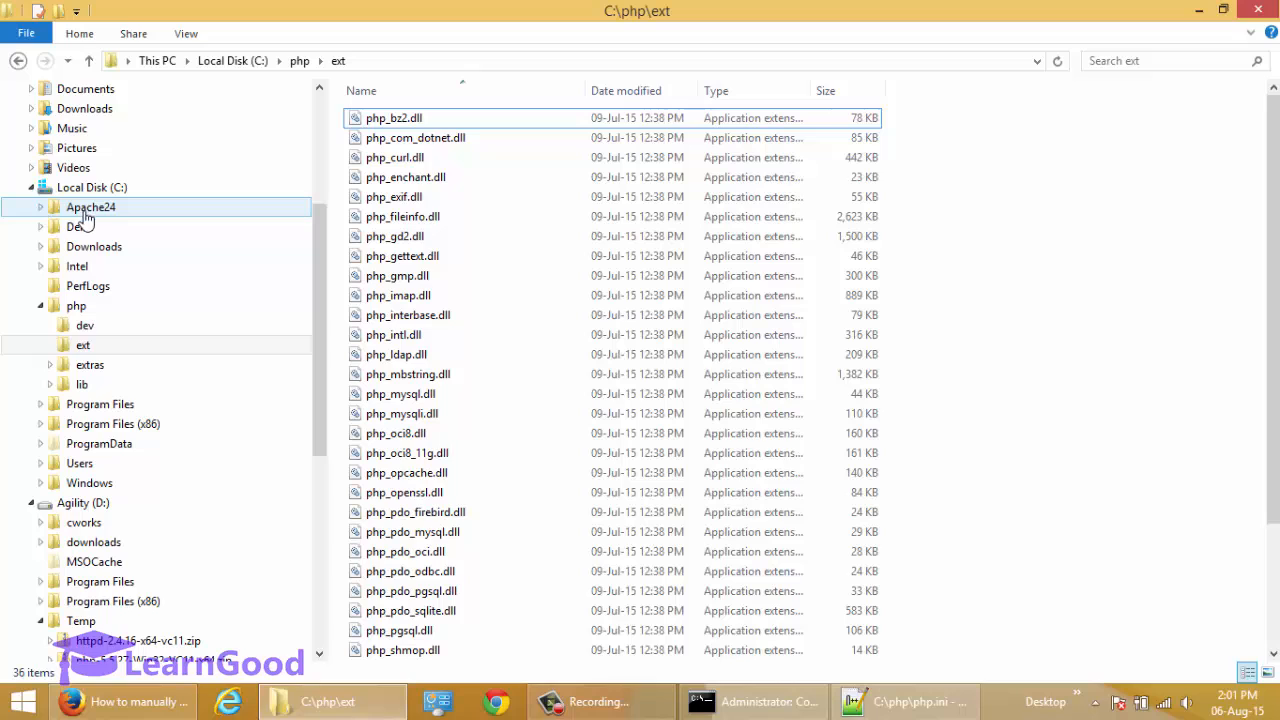
{"action": "left_click", "coordinate": [41, 207]}
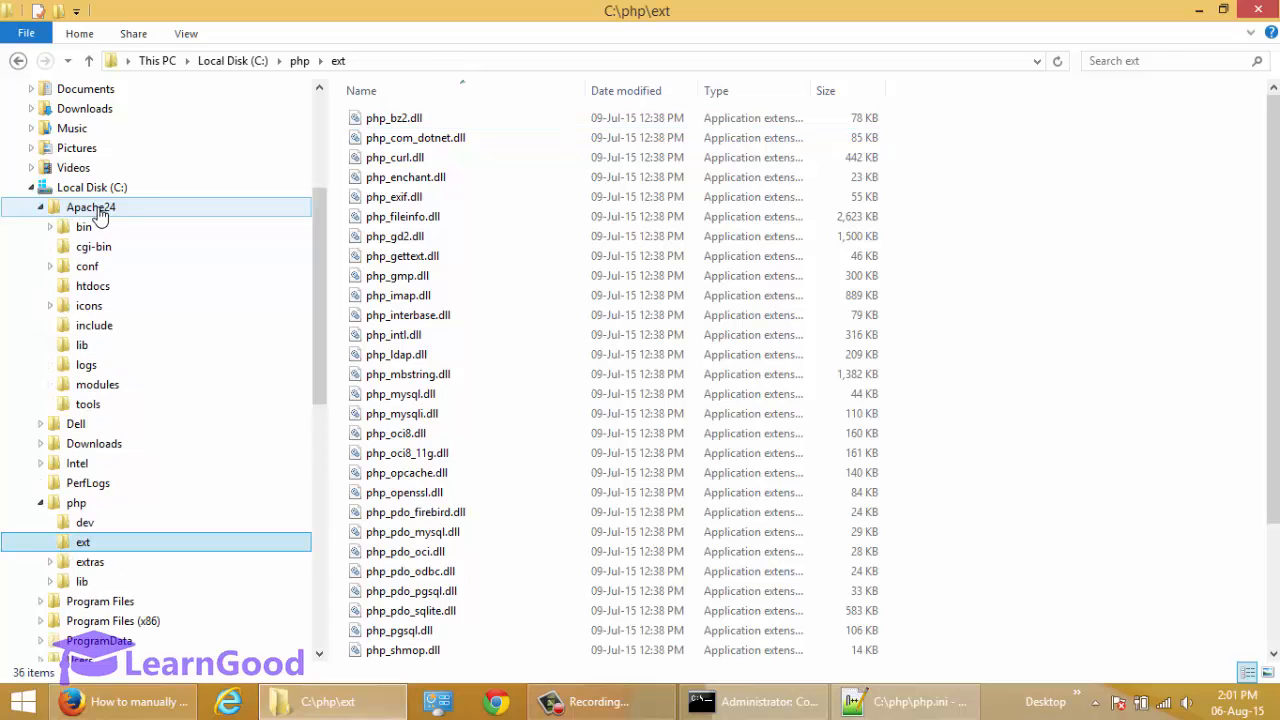
{"action": "left_click", "coordinate": [94, 212]}
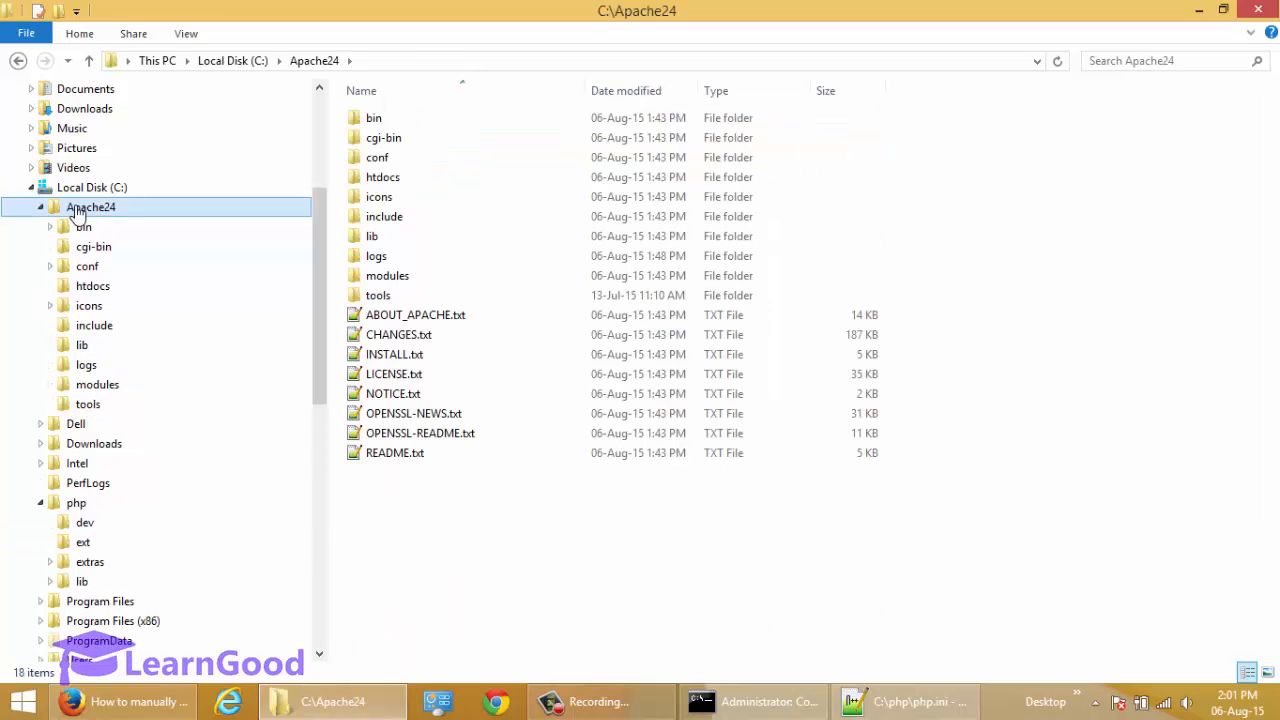
{"action": "left_click", "coordinate": [88, 270]}
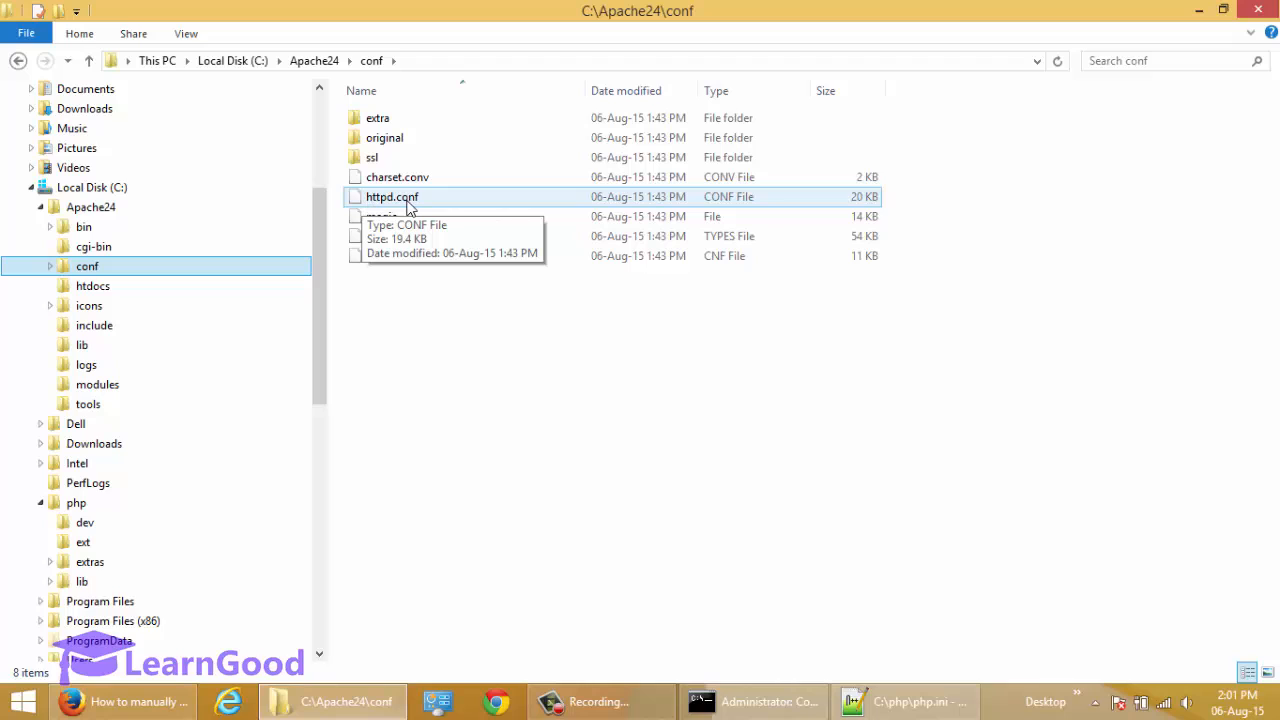
{"action": "left_click", "coordinate": [375, 204]}
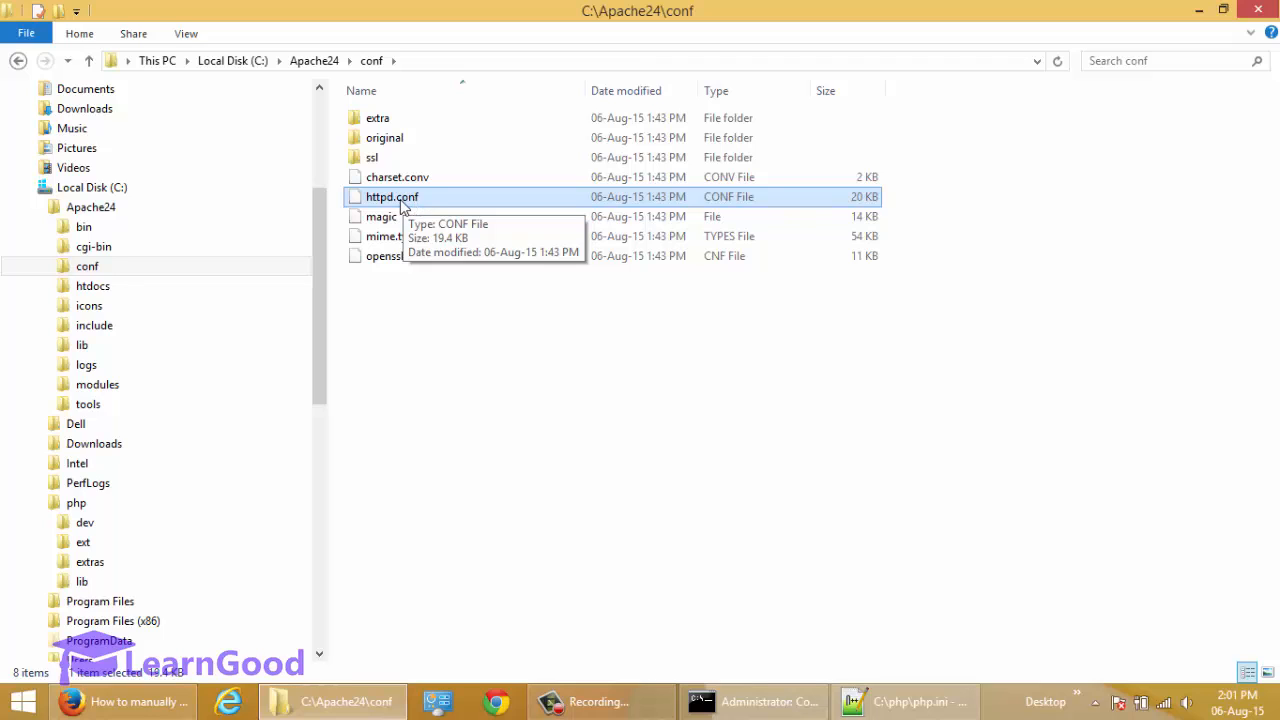
{"action": "right_click", "coordinate": [403, 203]}
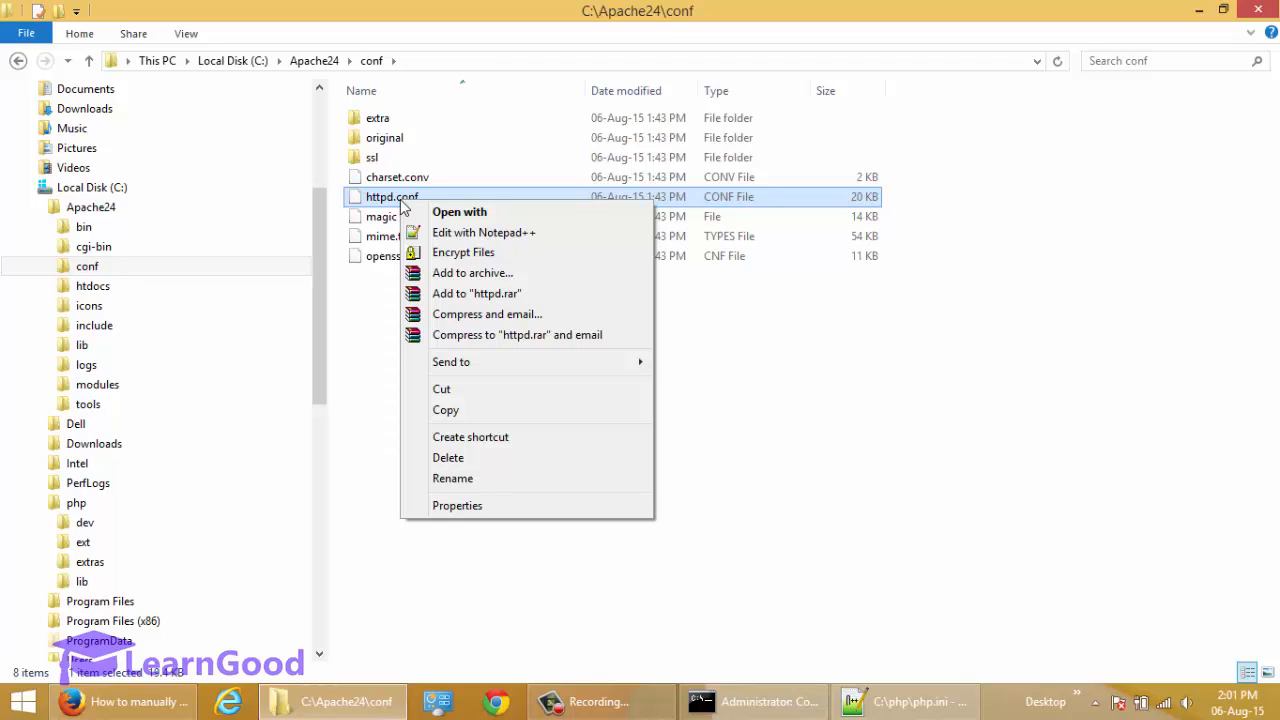
{"action": "left_click", "coordinate": [488, 235]}
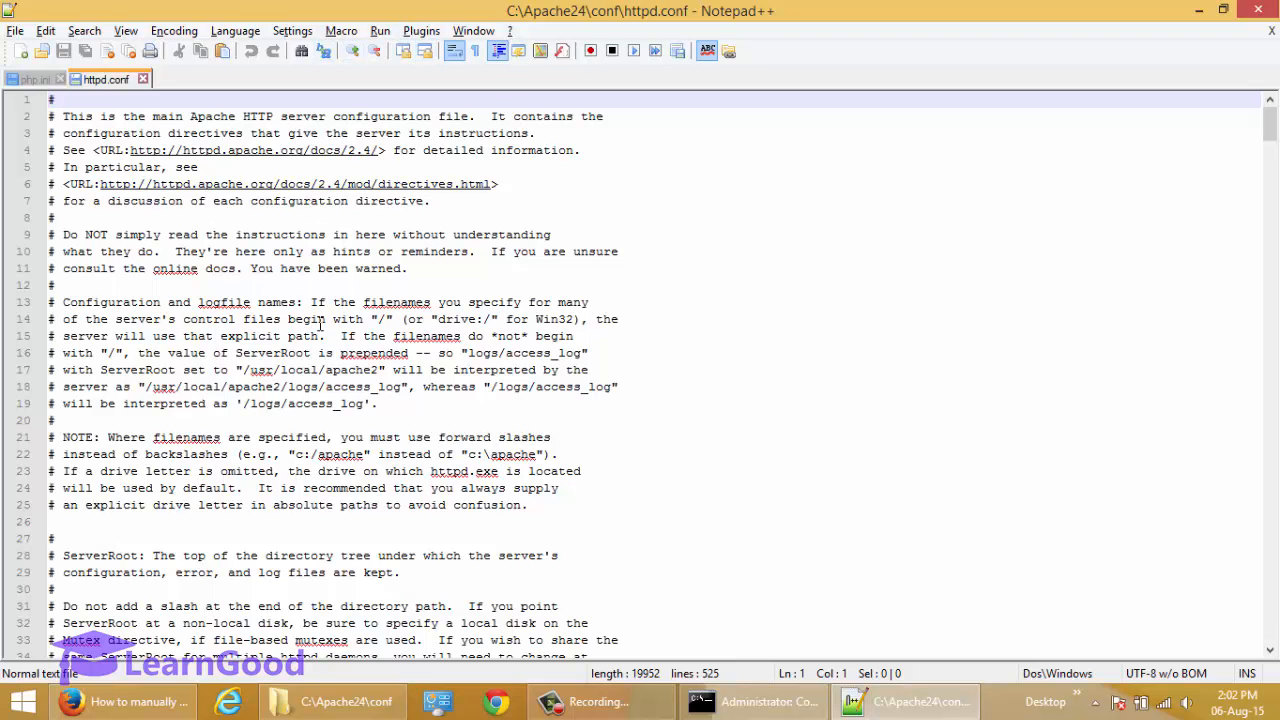
Insert two blank lines after the last LoadModule line, xml2enc_module, in httpd.conf.
{"action": "scroll", "coordinate": [322, 323], "scroll_direction": "down", "scroll_amount": 7}
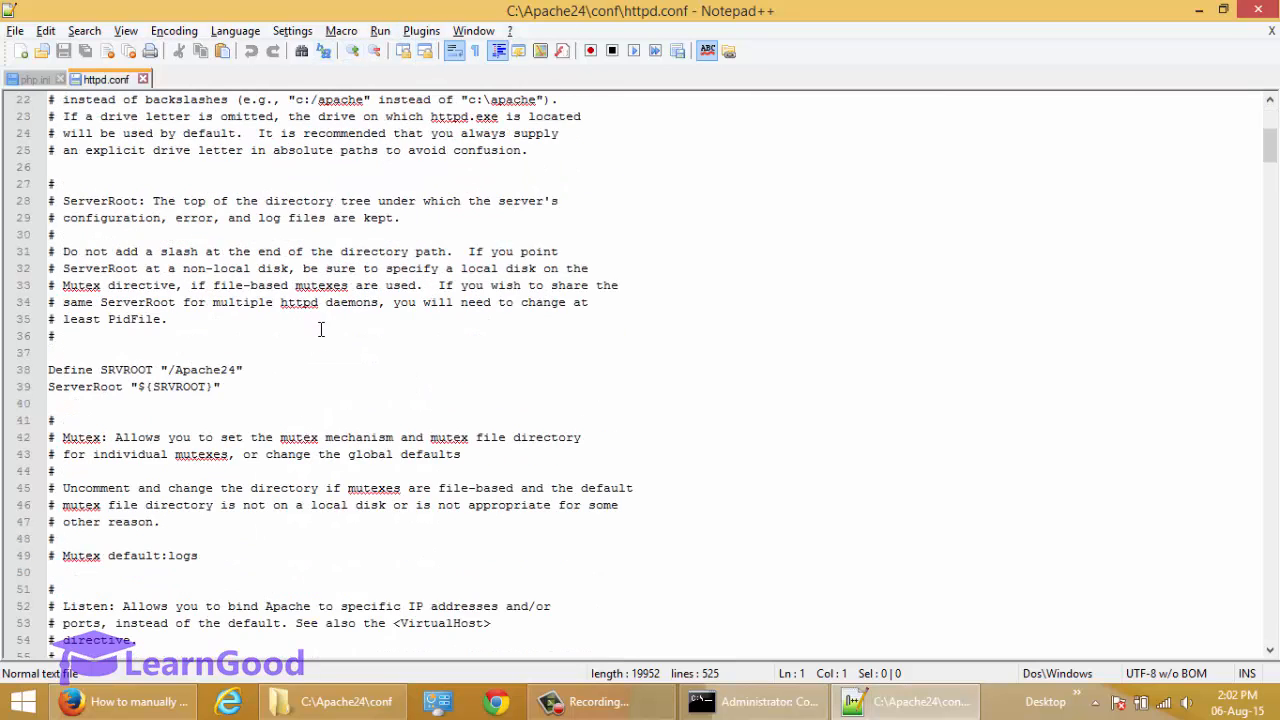
{"action": "scroll", "coordinate": [321, 329], "scroll_direction": "down", "scroll_amount": 13}
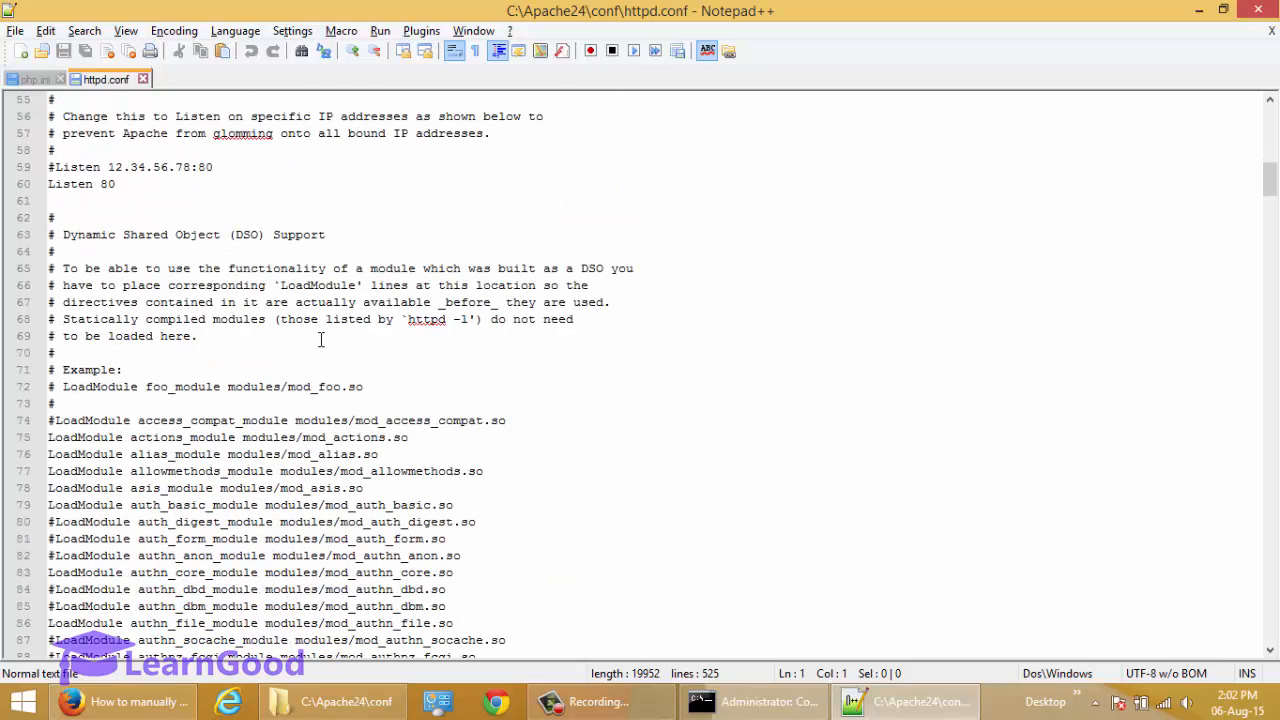
{"action": "scroll", "coordinate": [321, 340], "scroll_direction": "down", "scroll_amount": 2}
{"action": "scroll", "coordinate": [321, 342], "scroll_direction": "down", "scroll_amount": 3}
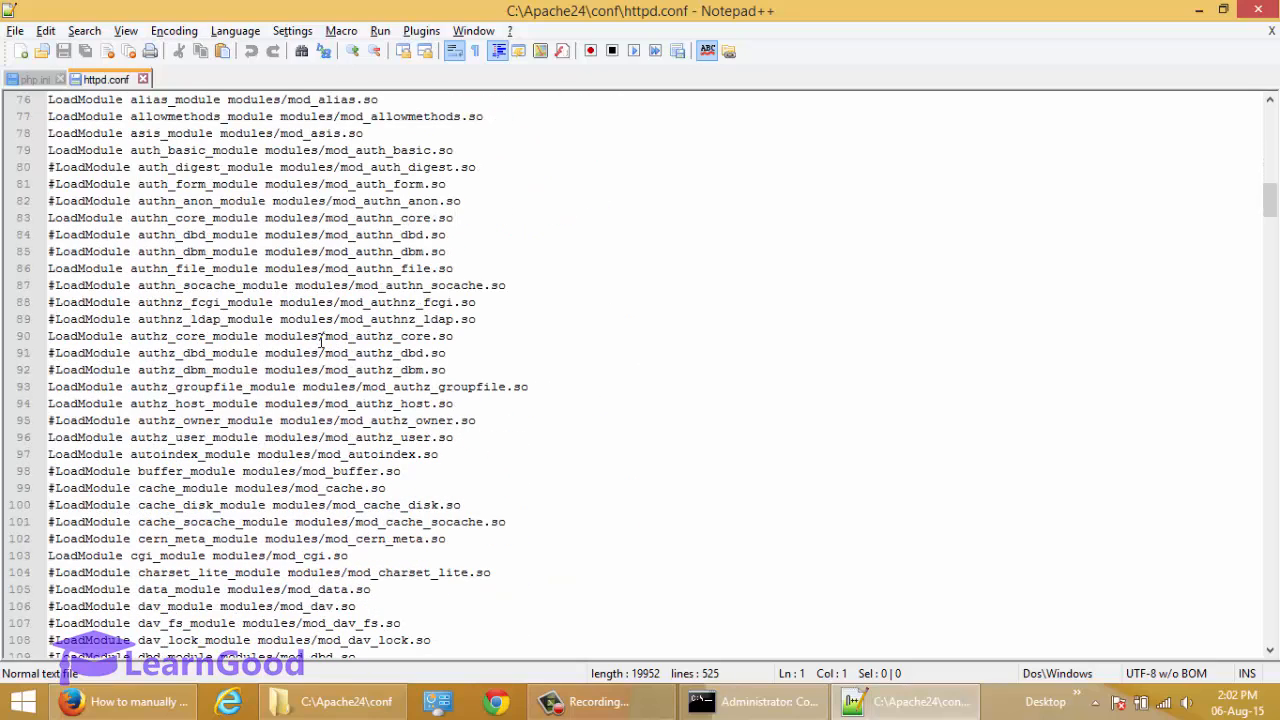
{"action": "scroll", "coordinate": [321, 342], "scroll_direction": "down", "scroll_amount": 2}
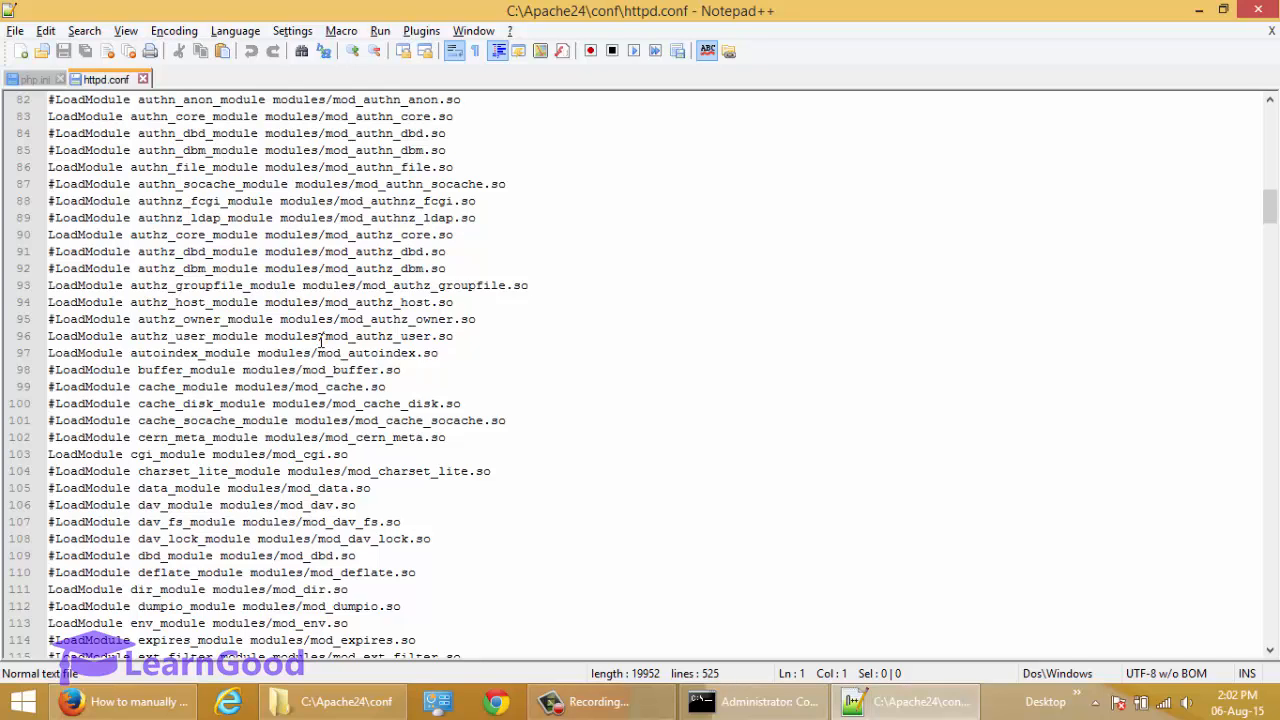
{"action": "scroll", "coordinate": [320, 343], "scroll_direction": "down", "scroll_amount": 17}
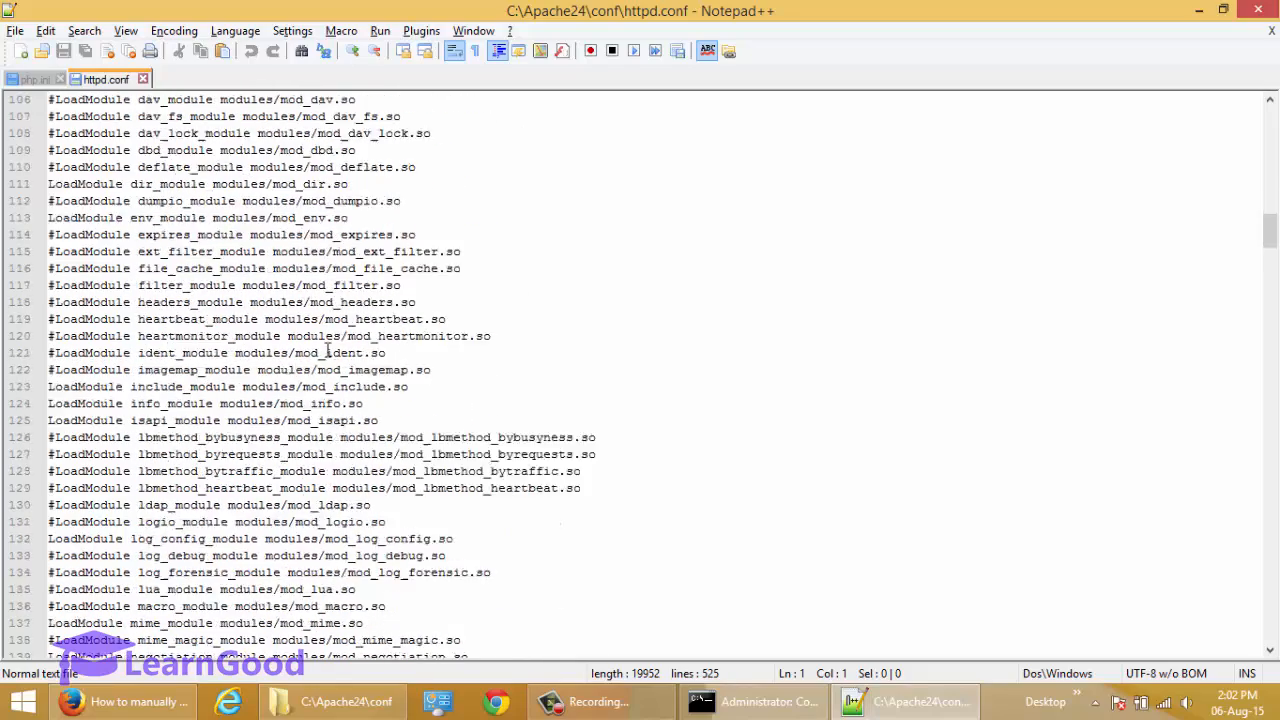
{"action": "scroll", "coordinate": [330, 352], "scroll_direction": "down", "scroll_amount": 7}
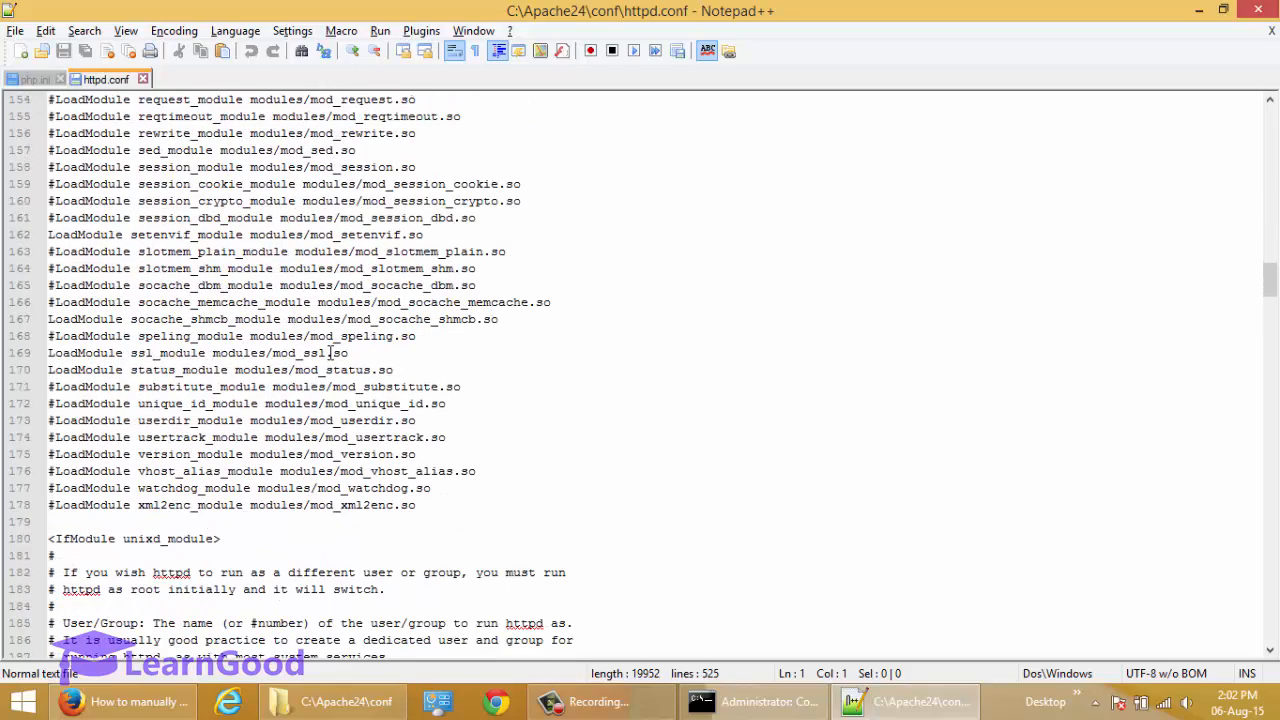
{"action": "left_click", "coordinate": [540, 522]}
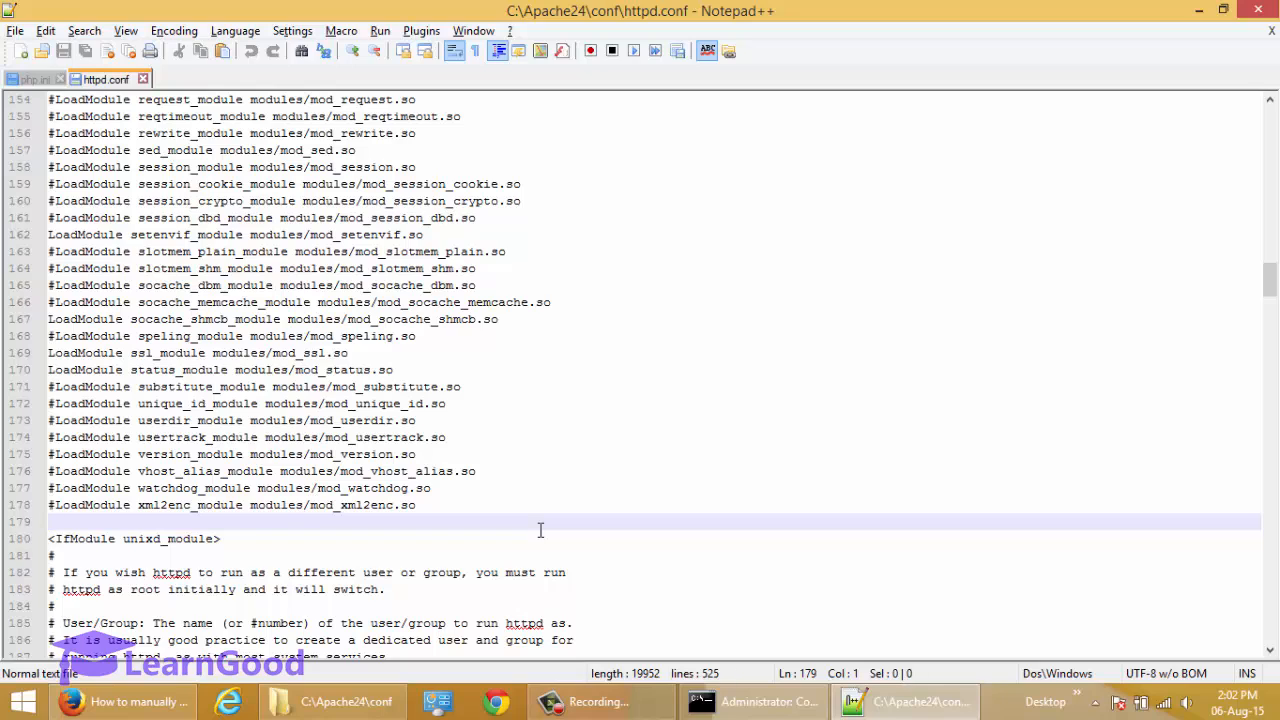
{"action": "key", "text": "Up"}
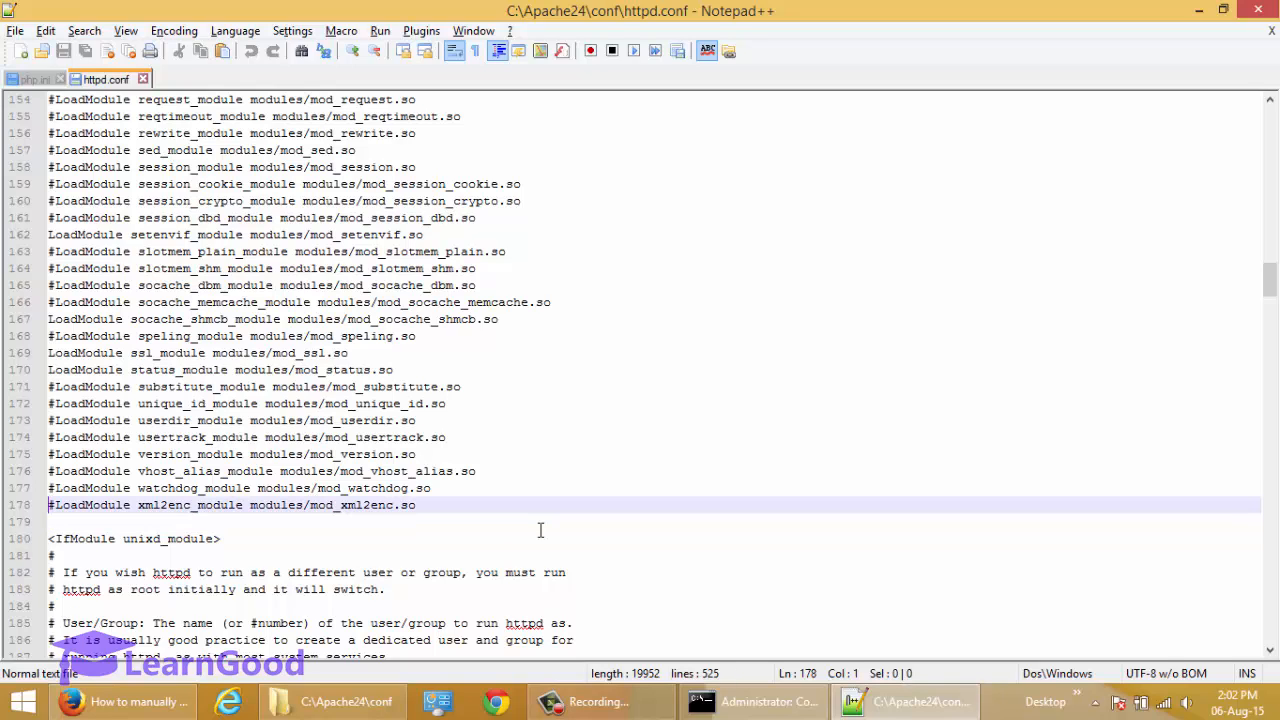
{"action": "key", "text": "End"}
{"action": "key", "text": "Return"}
{"action": "key", "text": "Return"}
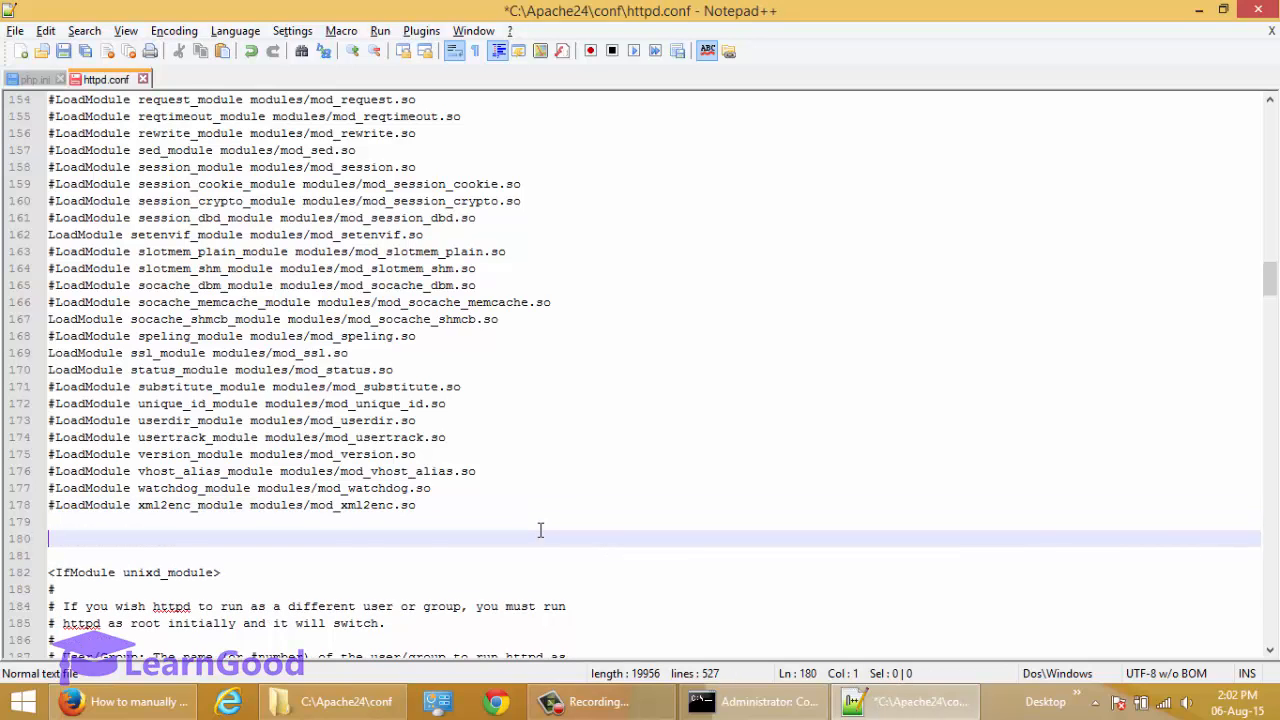
{"action": "key", "text": "Up"}
{"action": "key", "text": "Down"}
Switch to File Explorer, go to C:\php and select the php5apache2_4.dll file.
{"action": "left_click", "coordinate": [357, 688]}
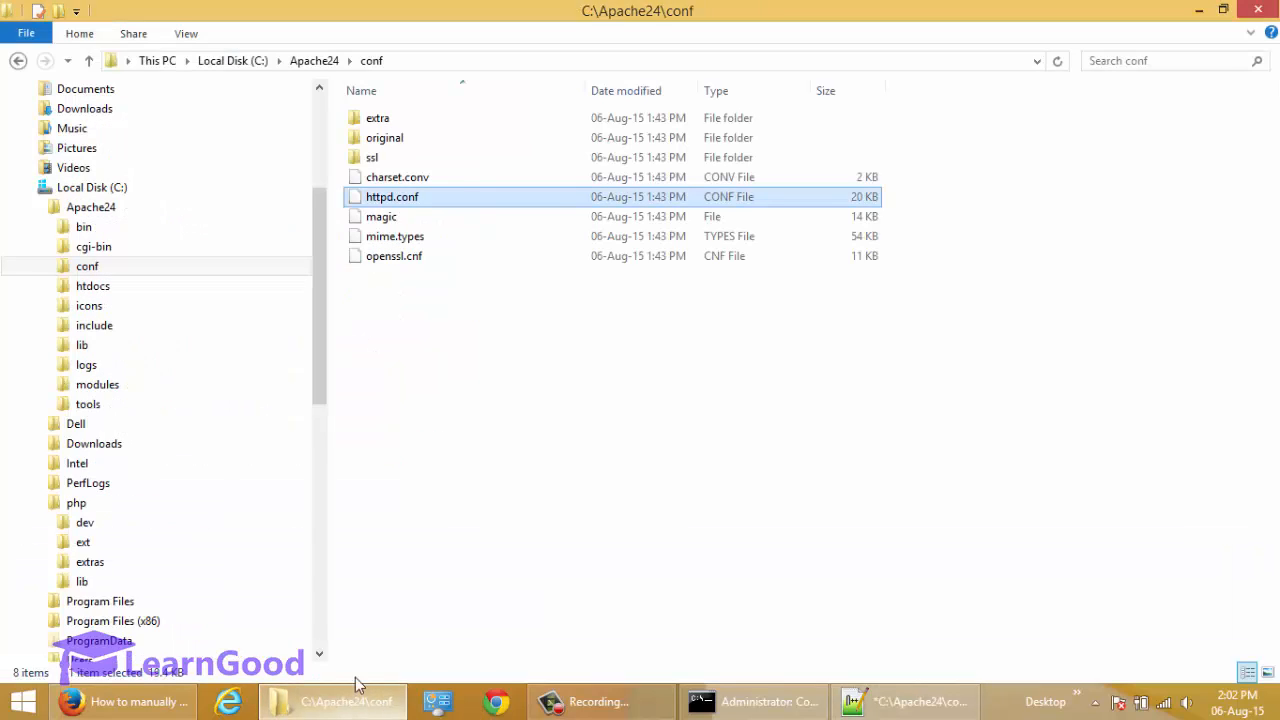
{"action": "left_click_drag", "start_coordinate": [318, 362], "coordinate": [327, 424]}
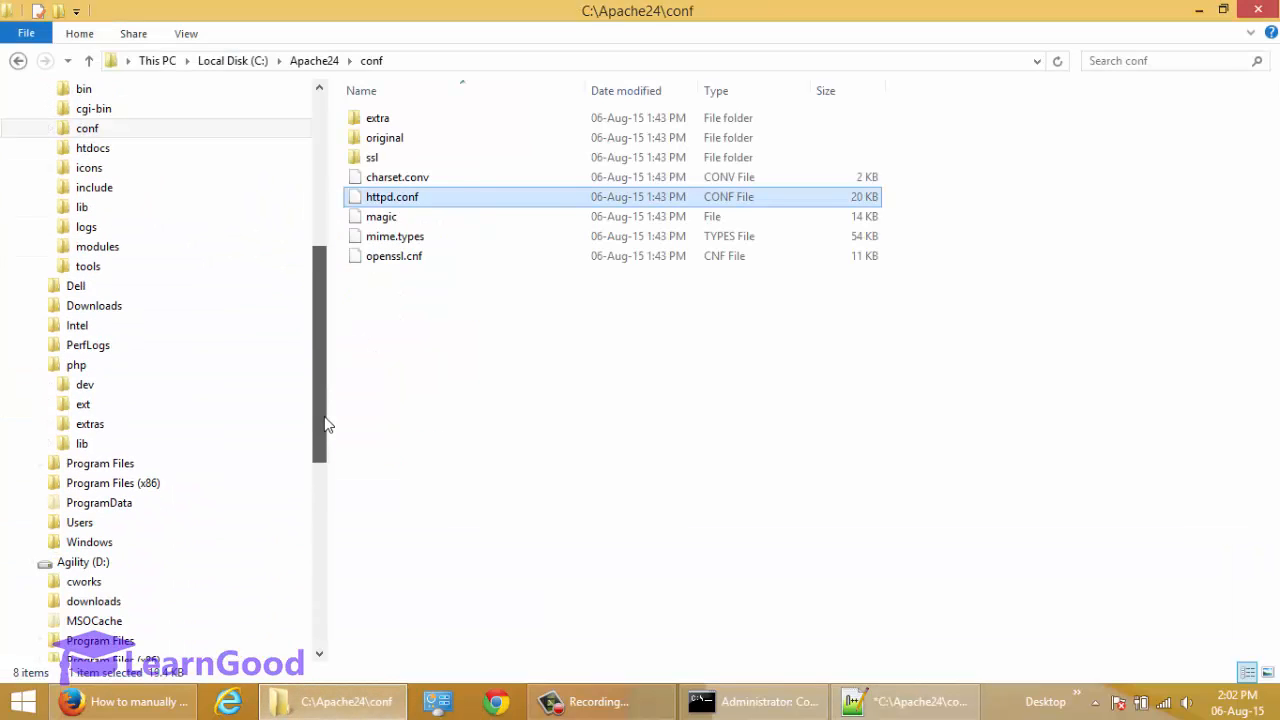
{"action": "left_click", "coordinate": [80, 367]}
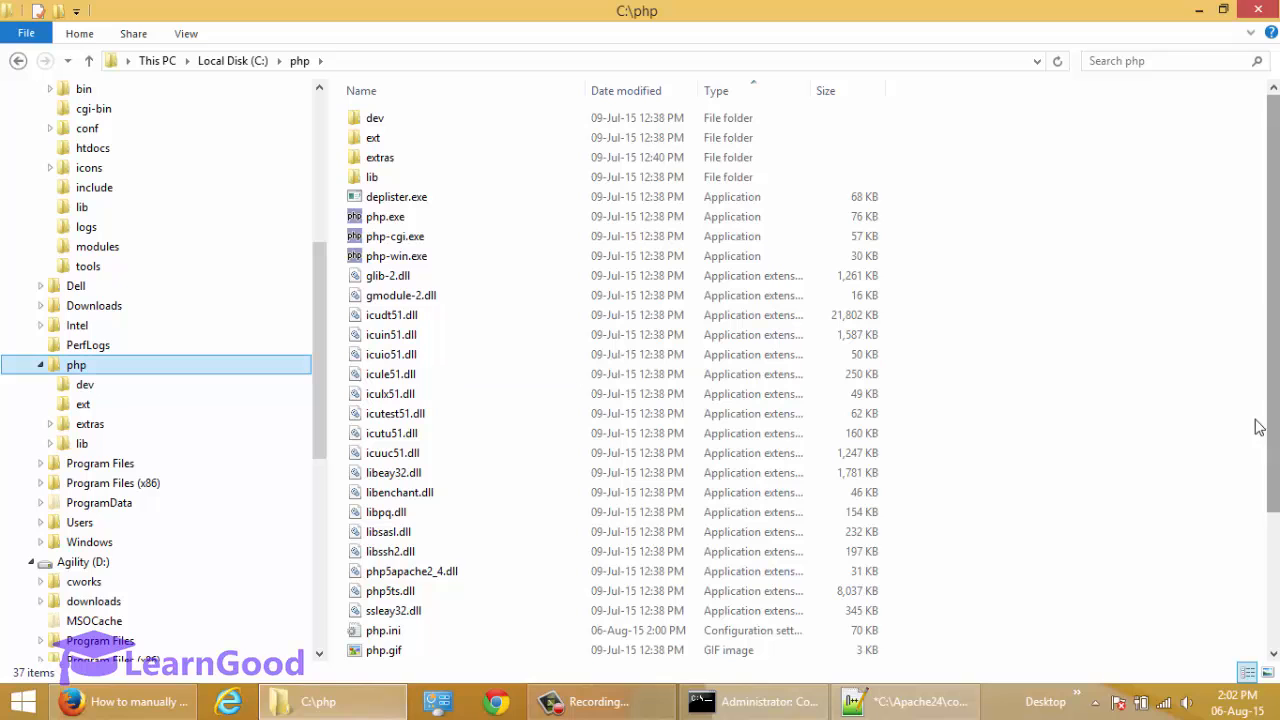
{"action": "left_click_drag", "start_coordinate": [1276, 437], "coordinate": [1276, 507]}
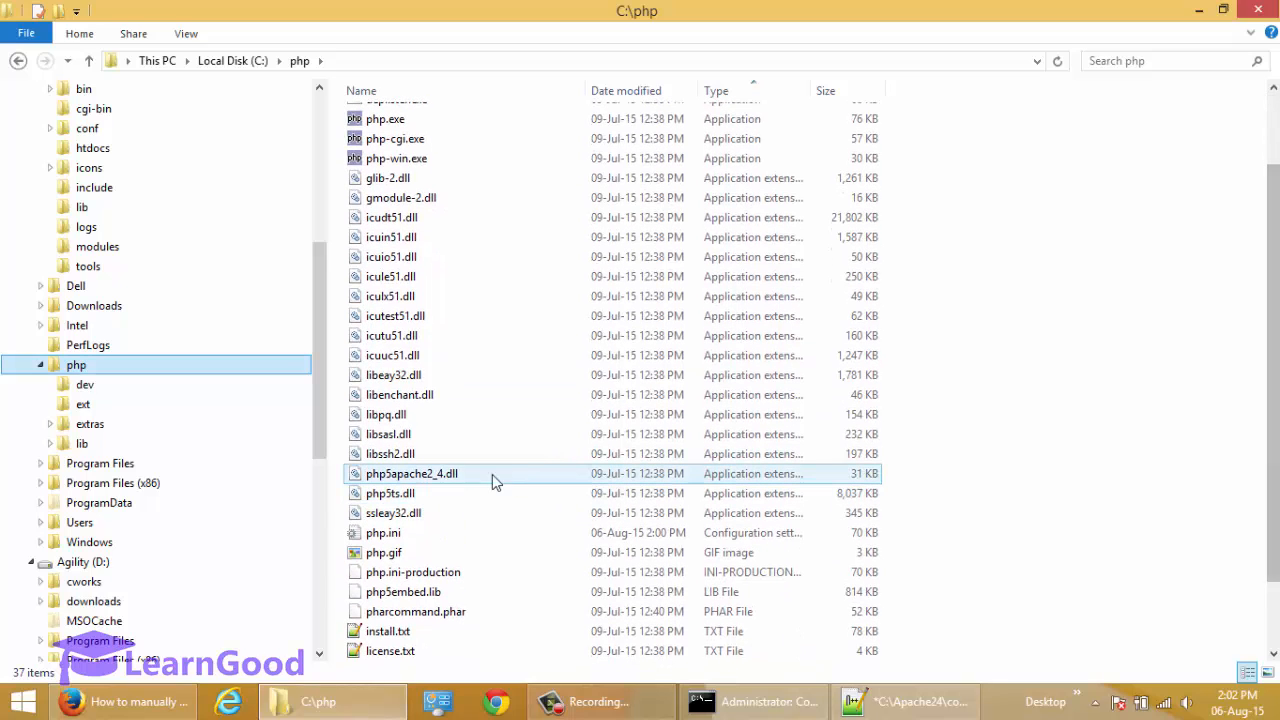
{"action": "left_click", "coordinate": [378, 477]}
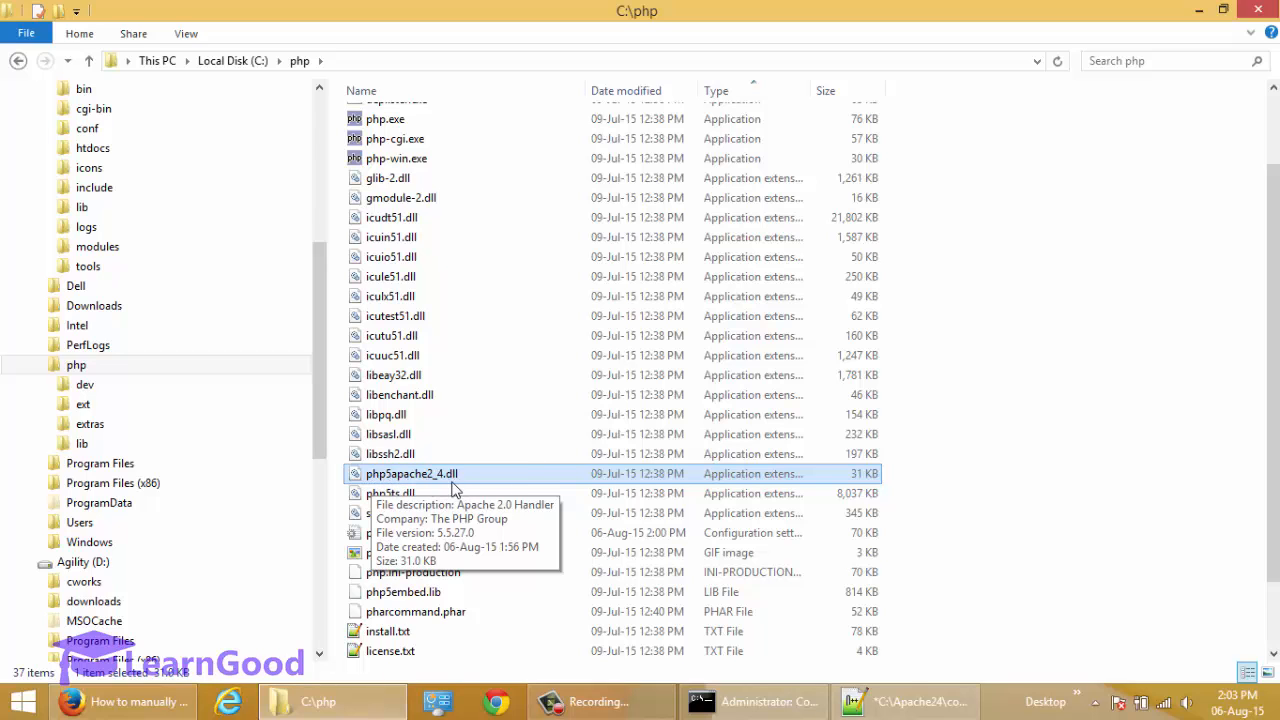
{"action": "key", "text": "alt+Tab"}
{"action": "key", "text": "alt+Tab"}
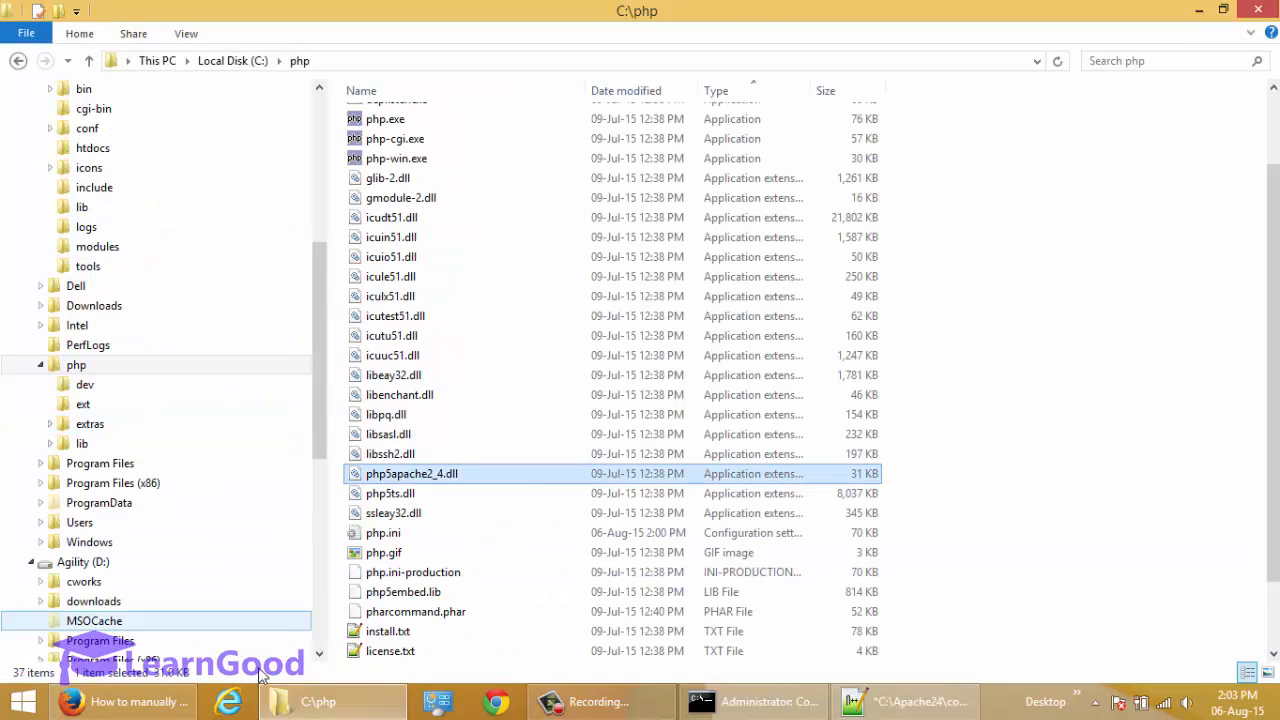
Copy the guide's LoadModule php5_module line from Firefox into httpd.conf below the other modules, with the path quoted as "C:/PHP/php5apache2_4.dll".
{"action": "left_click", "coordinate": [150, 703]}
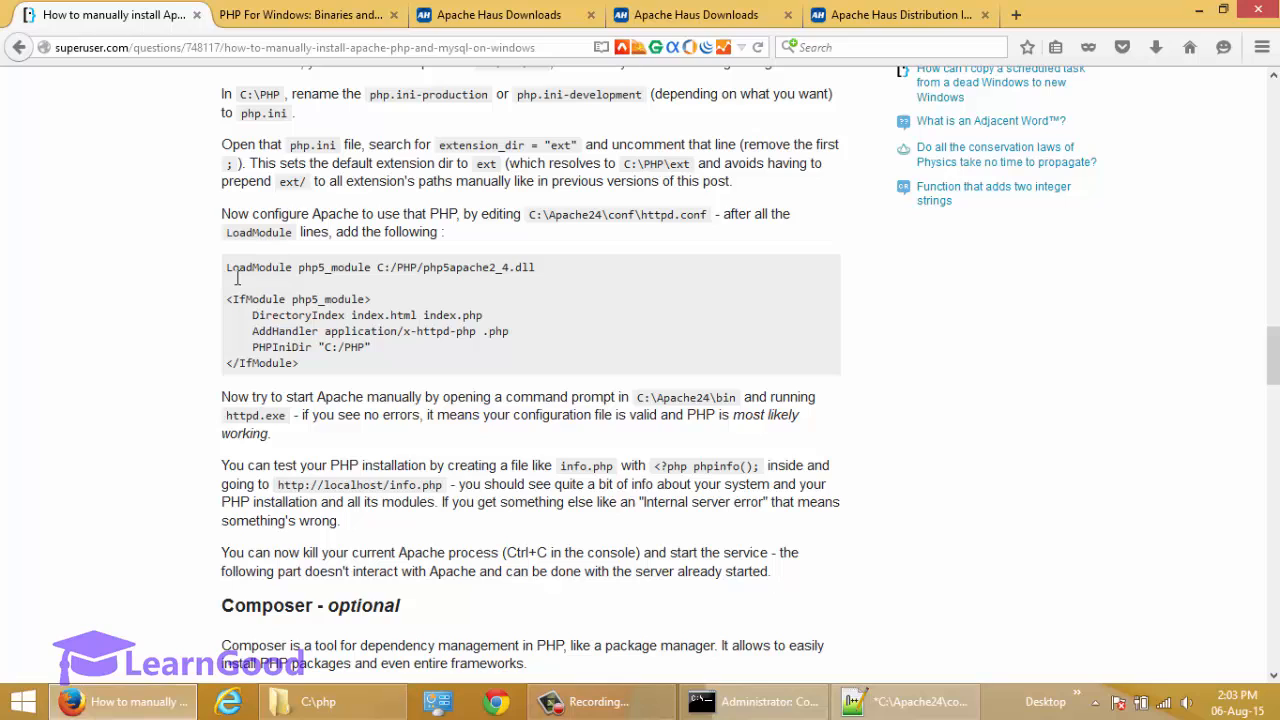
{"action": "left_click_drag", "start_coordinate": [228, 272], "coordinate": [545, 282]}
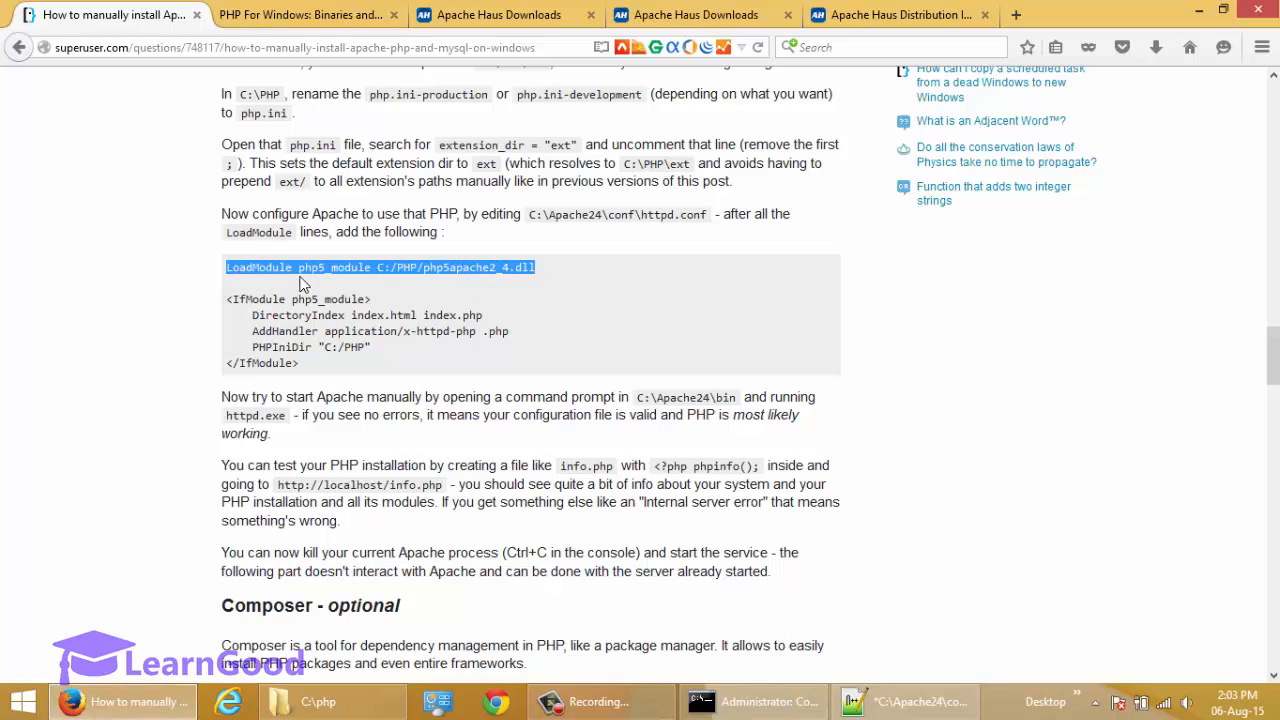
{"action": "right_click", "coordinate": [517, 278]}
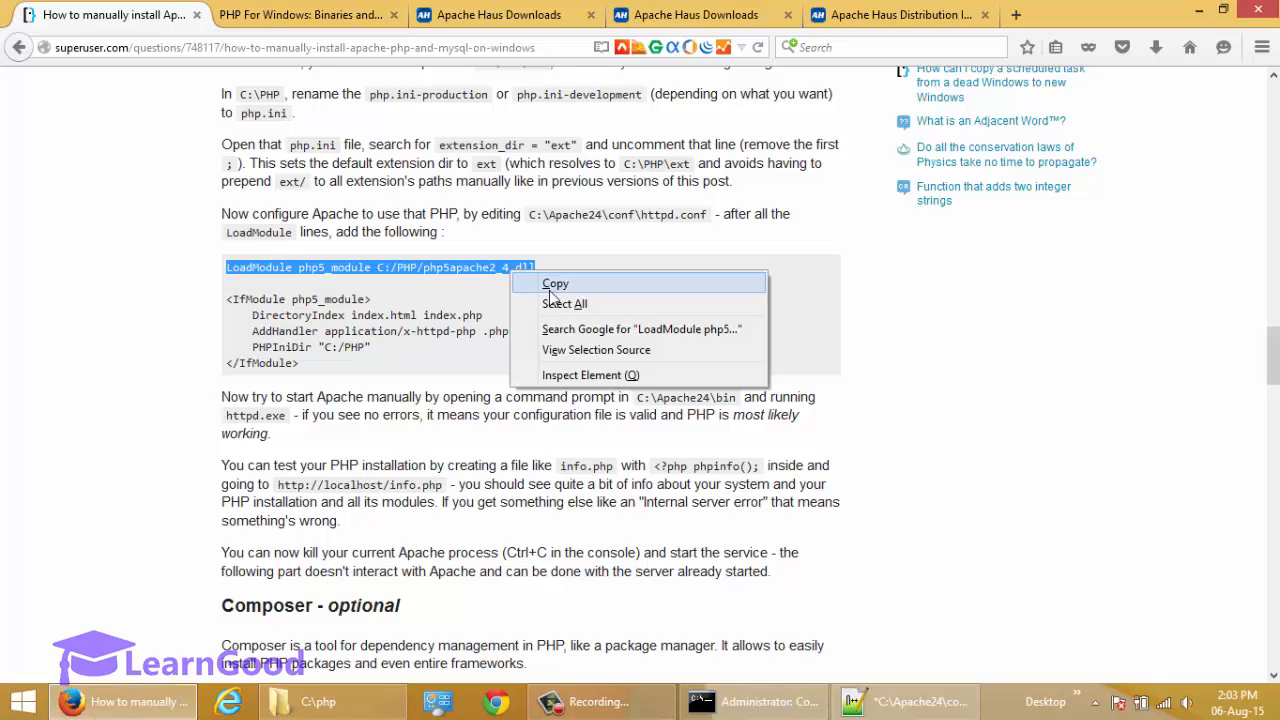
{"action": "left_click", "coordinate": [545, 284]}
{"action": "key", "text": "alt+Tab"}
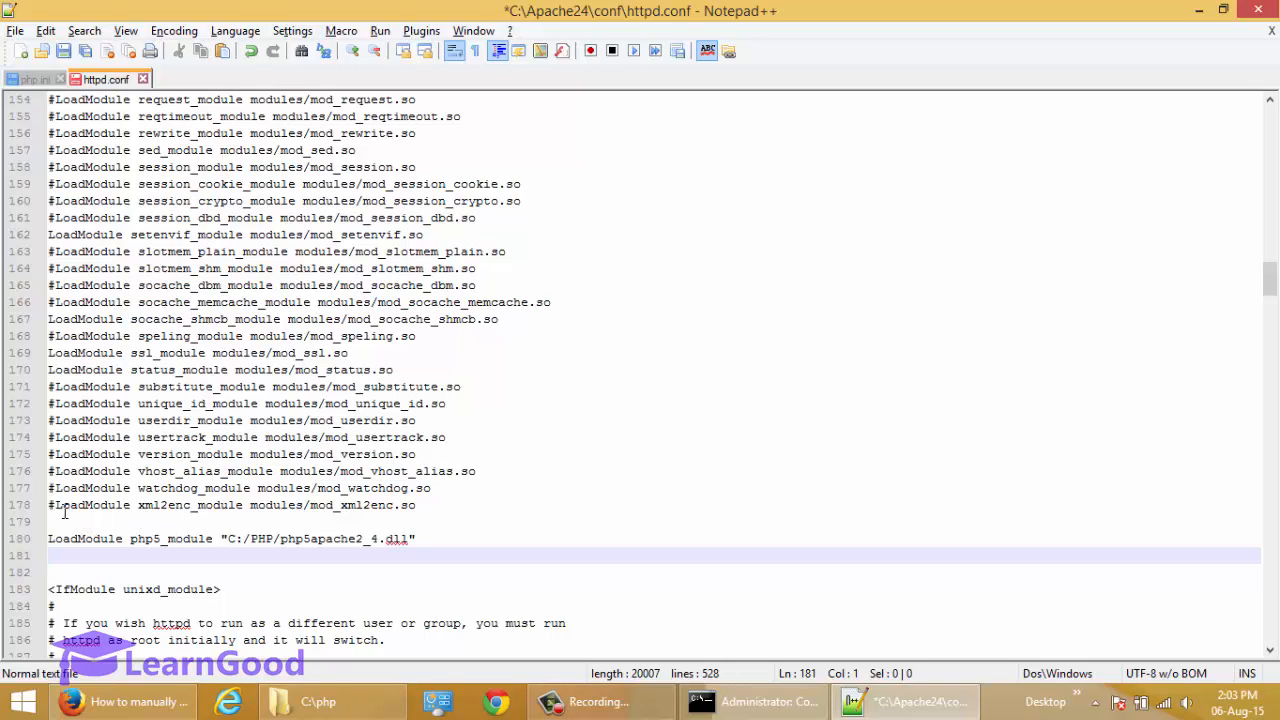
Compare the comment character used in php.ini's File Uploads section with the one on the xml2enc_module line in httpd.conf.
{"action": "left_click", "coordinate": [28, 86]}
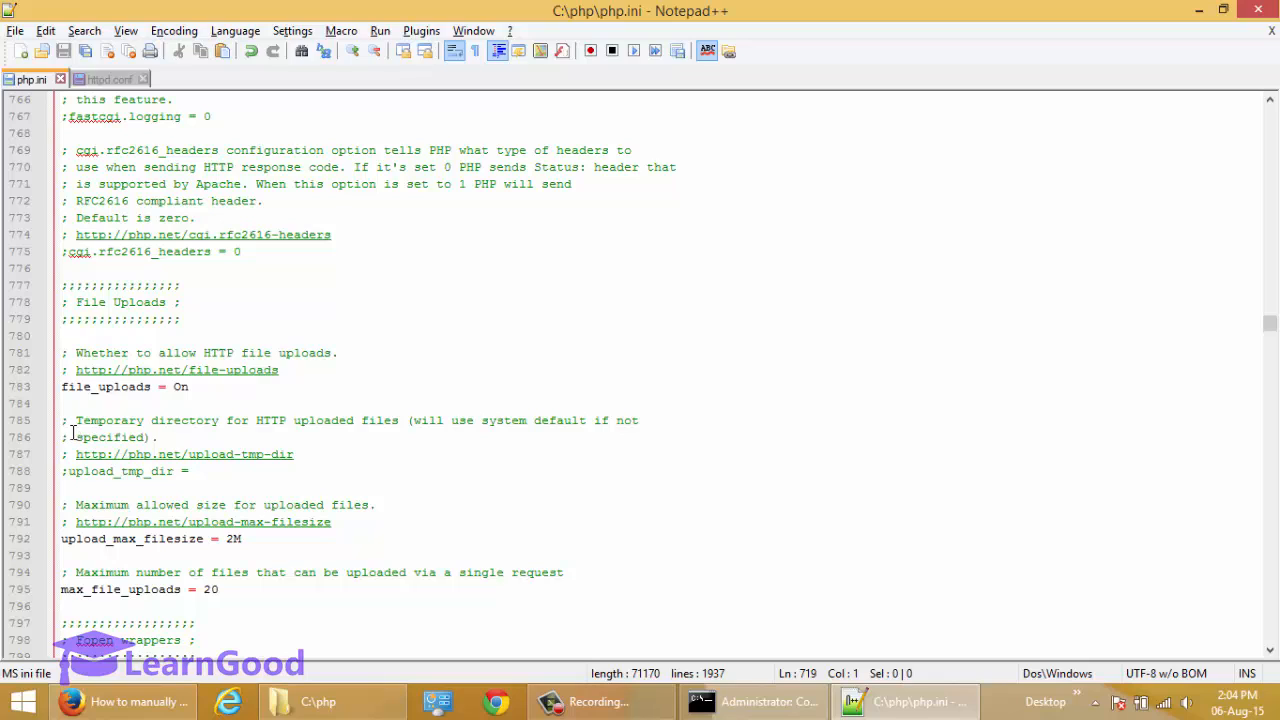
{"action": "left_click_drag", "start_coordinate": [62, 420], "coordinate": [70, 424]}
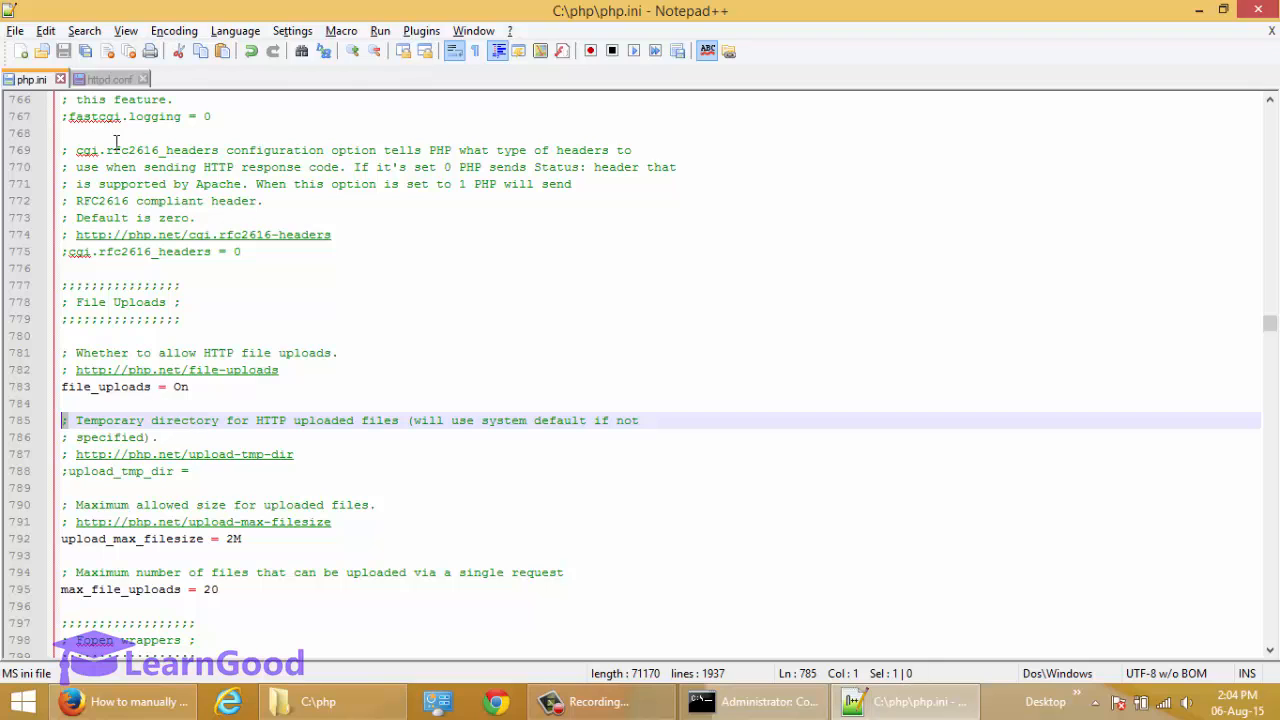
{"action": "left_click", "coordinate": [110, 79]}
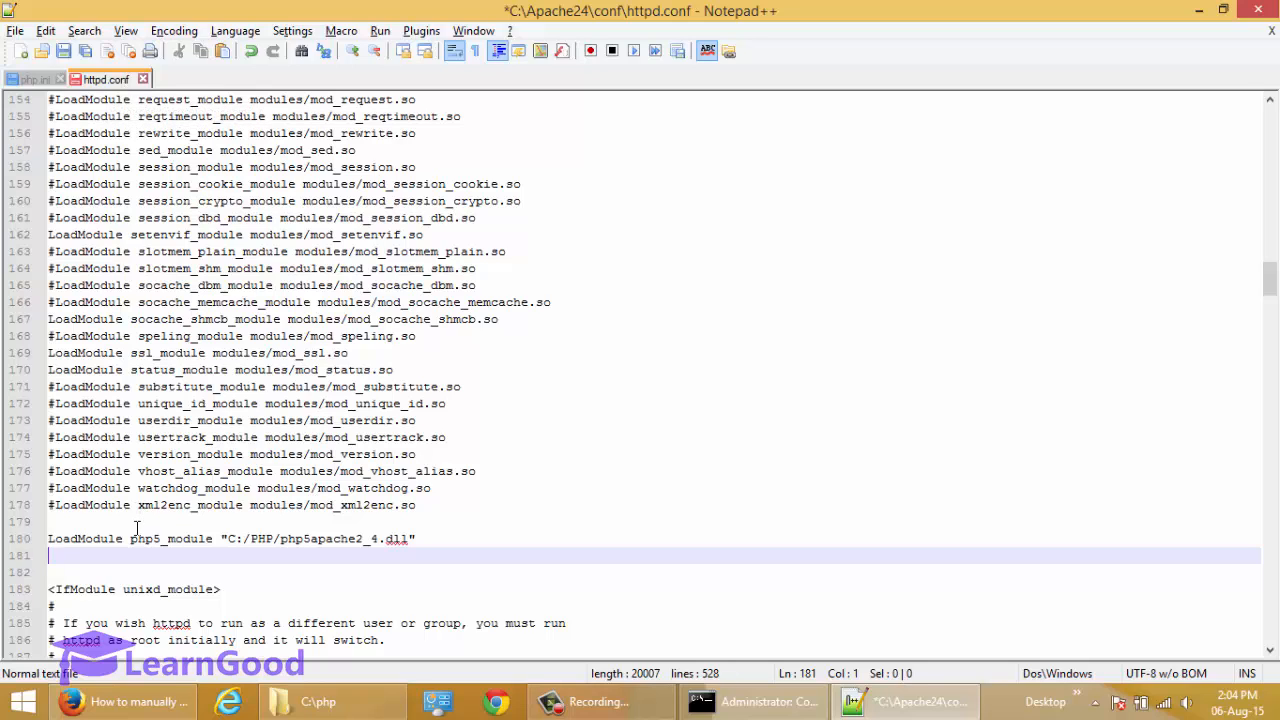
{"action": "key", "text": "Up"}
{"action": "key", "text": "Up"}
{"action": "key", "text": "Up"}
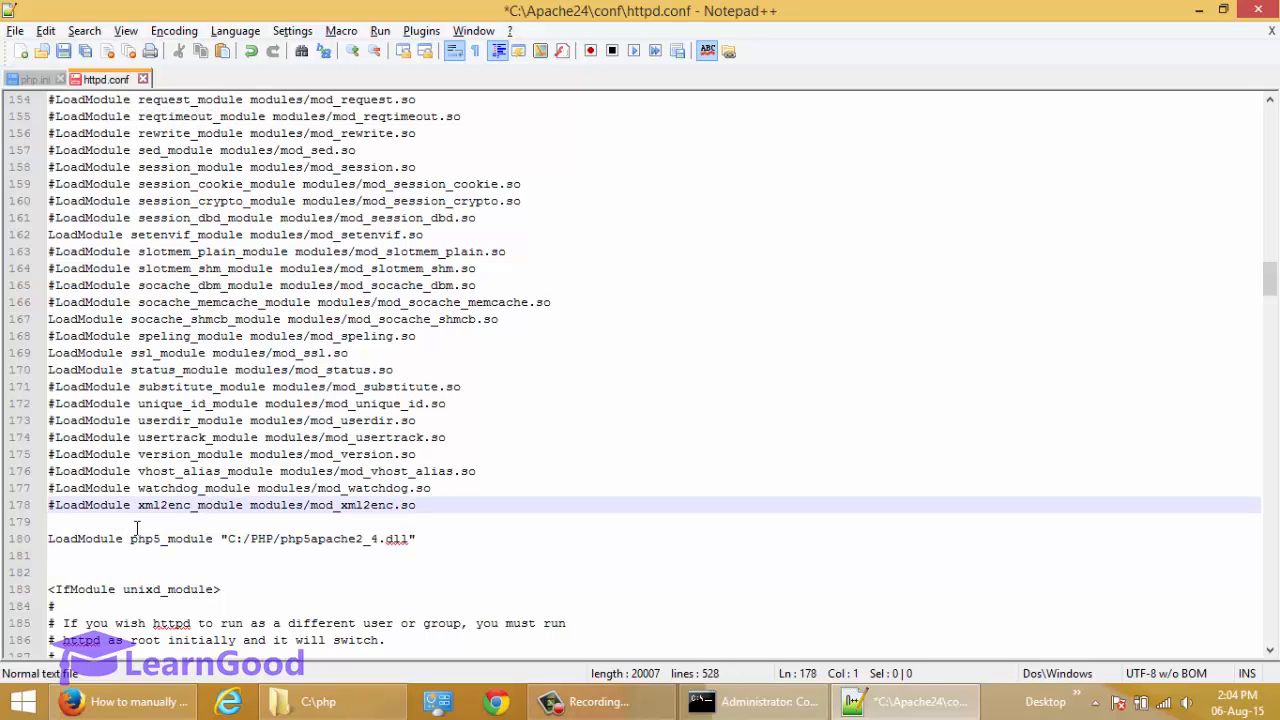
{"action": "key", "text": "shift+Right"}
{"action": "key", "text": "Down"}
{"action": "key", "text": "Down"}
{"action": "key", "text": "Up"}
{"action": "key", "text": "Up"}
{"action": "key", "text": "Up"}
{"action": "key", "text": "Down"}
{"action": "key", "text": "Down"}
{"action": "key", "text": "Down"}
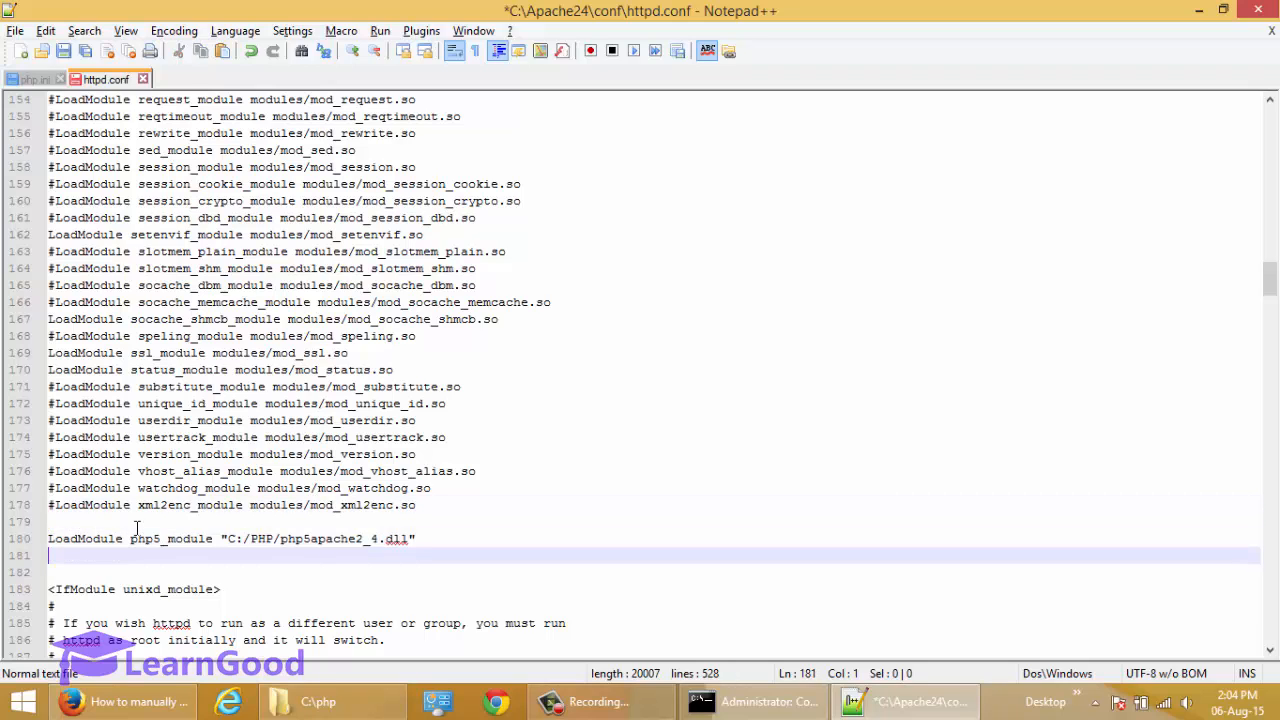
Highlight the whole php5_module line in httpd.conf and go through its parts up to the DLL path.
{"action": "key", "text": "Up"}
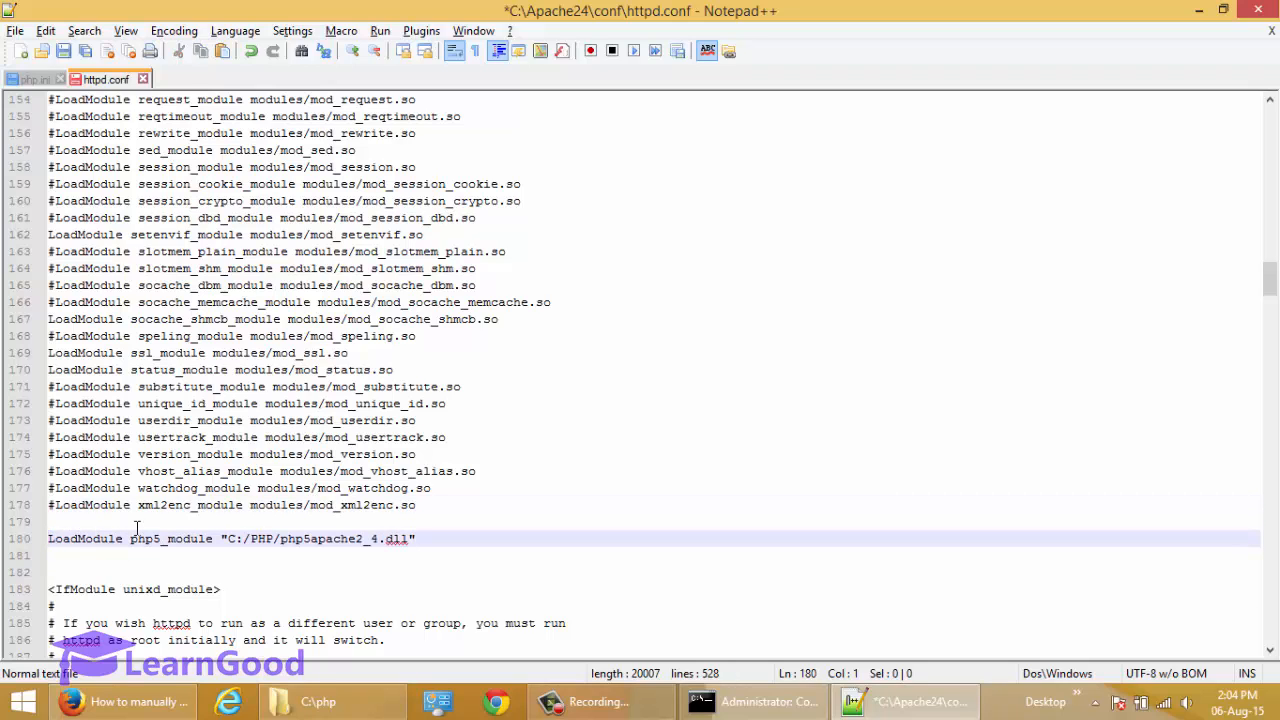
{"action": "key", "text": "shift+End"}
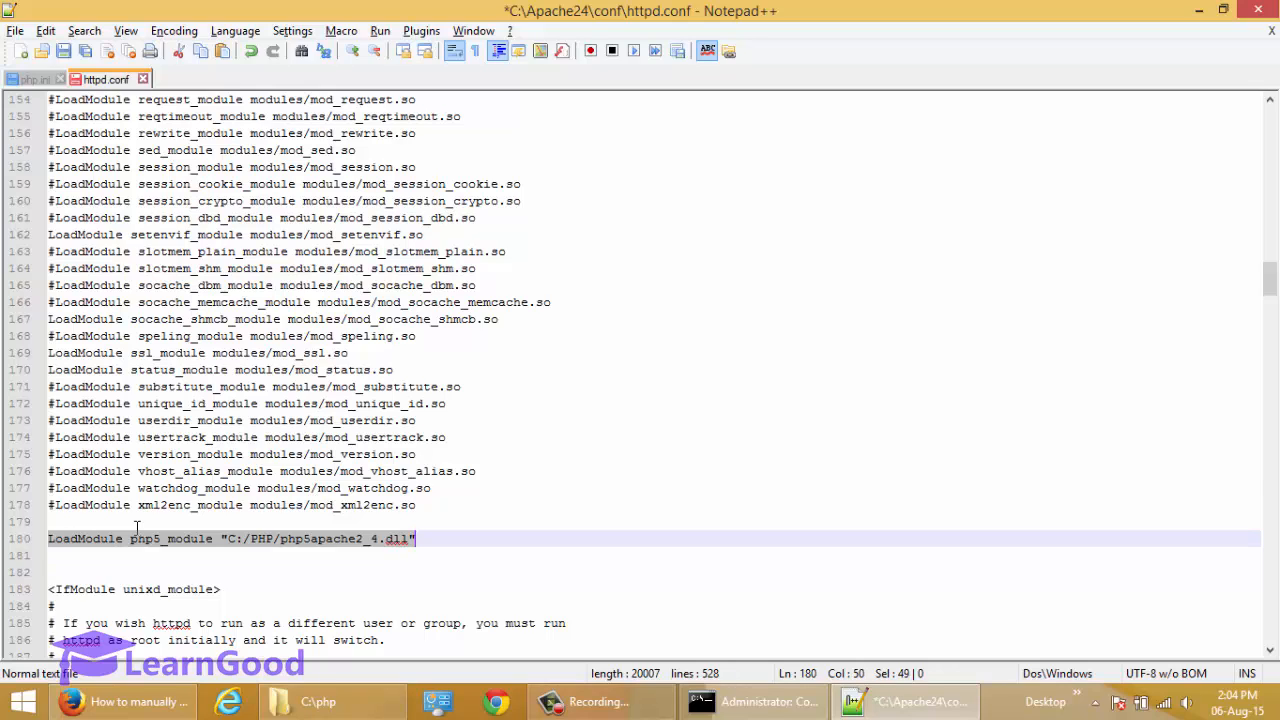
{"action": "key", "text": "Home"}
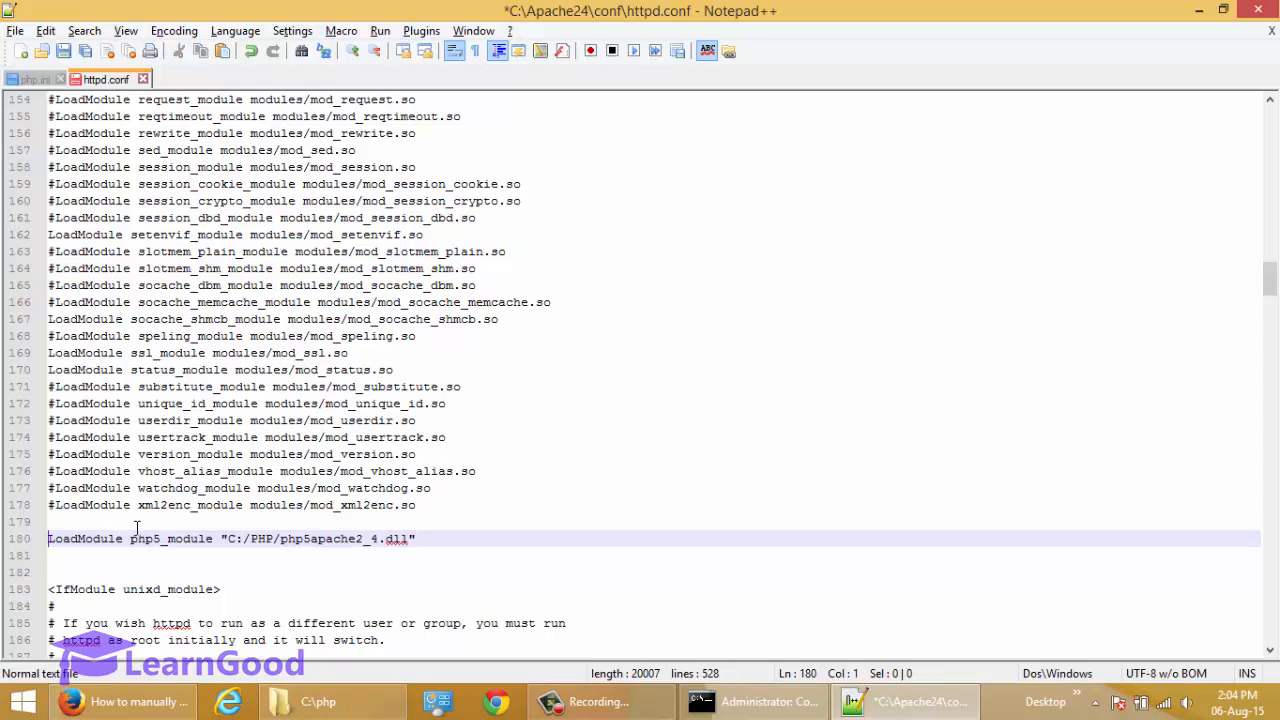
{"action": "key", "text": "ctrl+Right"}
{"action": "key", "text": "ctrl+Right"}
{"action": "key", "text": "ctrl+Left"}
{"action": "key", "text": "ctrl+Left"}
{"action": "key", "text": "ctrl+Right"}
{"action": "key", "text": "ctrl+Right"}
{"action": "key", "text": "ctrl+Left"}
{"action": "key", "text": "ctrl+Right"}
{"action": "key", "text": "ctrl+Right"}
Highlight the quoted DLL path in the php5_module line to check its drive, folder and file name.
{"action": "key", "text": "Left"}
{"action": "key", "text": "shift+Right"}
{"action": "key", "text": "shift+Right"}
{"action": "key", "text": "shift+Right"}
{"action": "key", "text": "shift+Right"}
{"action": "key", "text": "shift+Right"}
{"action": "key", "text": "shift+Right"}
{"action": "key", "text": "shift+Right"}
{"action": "key", "text": "shift+Right"}
{"action": "key", "text": "shift+Right"}
{"action": "key", "text": "shift+Right"}
{"action": "key", "text": "shift+Right"}
{"action": "key", "text": "shift+Right"}
{"action": "key", "text": "shift+Right"}
{"action": "key", "text": "shift+Right"}
{"action": "key", "text": "shift+Right"}
{"action": "key", "text": "shift+Right"}
{"action": "key", "text": "shift+Right"}
{"action": "key", "text": "shift+Right"}
{"action": "key", "text": "shift+Right"}
{"action": "key", "text": "shift+Right"}
{"action": "key", "text": "shift+Right"}
{"action": "key", "text": "shift+Right"}
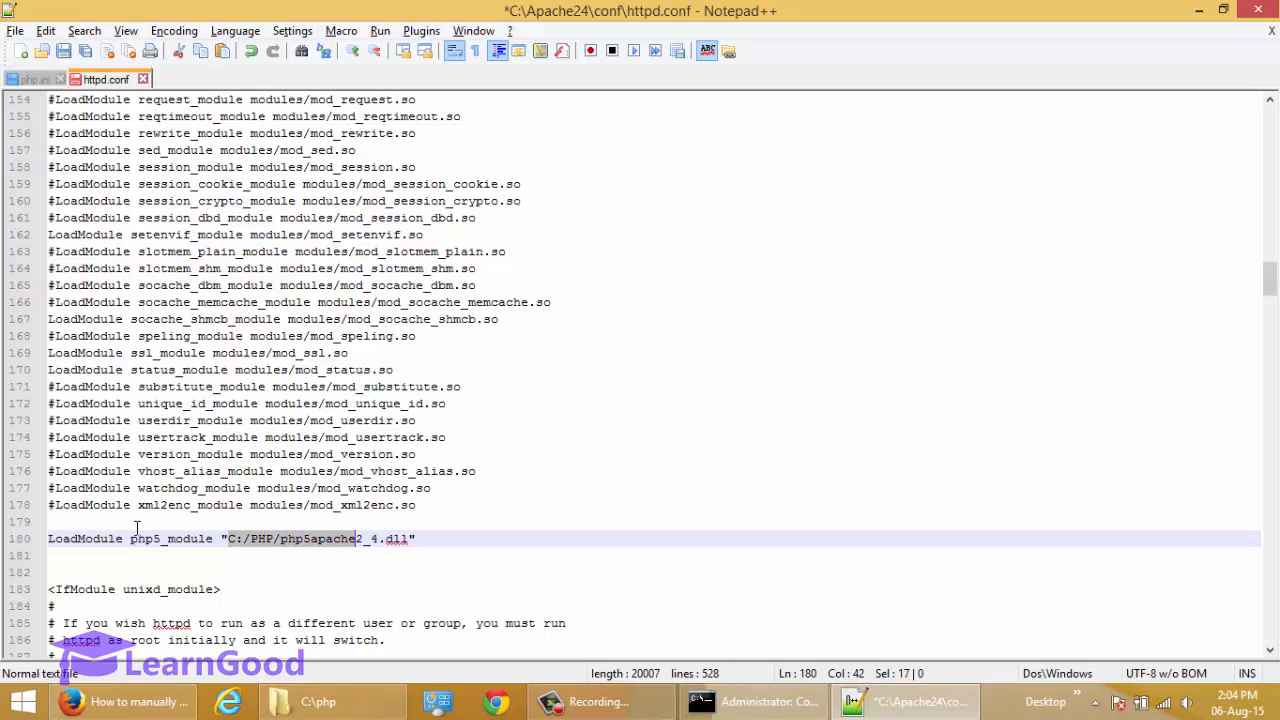
{"action": "key", "text": "shift+Down"}
{"action": "key", "text": "shift+Up"}
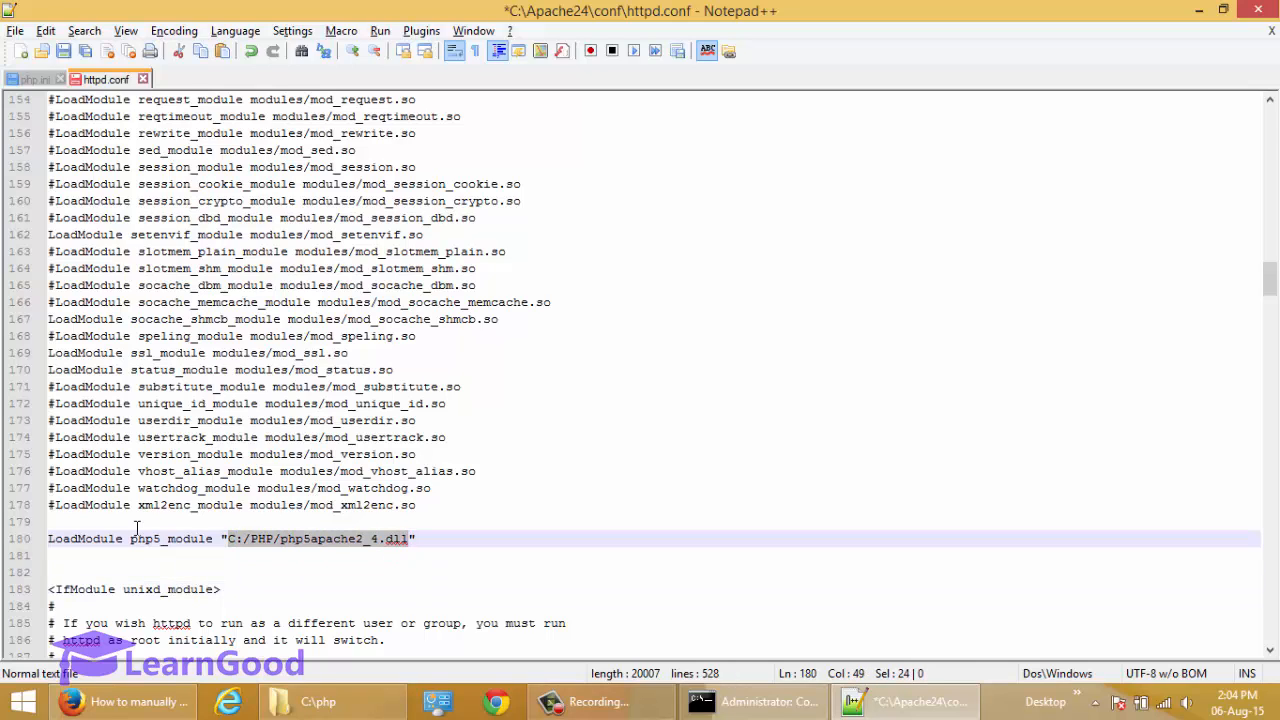
{"action": "key", "text": "Left"}
{"action": "key", "text": "shift+Right"}
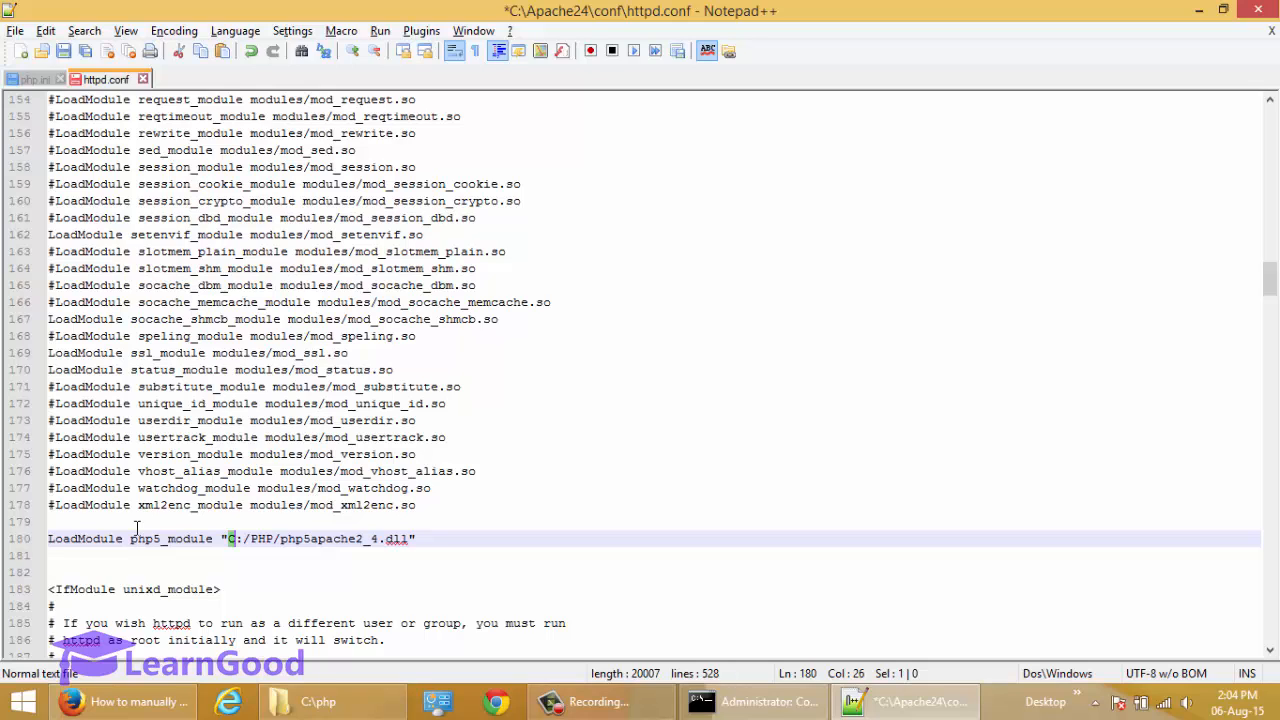
{"action": "key", "text": "shift+Right"}
{"action": "key", "text": "shift+Right"}
{"action": "key", "text": "shift+Right"}
{"action": "key", "text": "shift+Right"}
{"action": "key", "text": "shift+Right"}
{"action": "key", "text": "shift+Right"}
{"action": "key", "text": "shift+Right"}
{"action": "key", "text": "shift+Right"}
{"action": "key", "text": "shift+Right"}
{"action": "key", "text": "shift+Right"}
{"action": "key", "text": "shift+Right"}
{"action": "key", "text": "shift+Right"}
{"action": "key", "text": "shift+Right"}
{"action": "key", "text": "shift+Right"}
{"action": "key", "text": "shift+Right"}
{"action": "key", "text": "shift+Right"}
{"action": "key", "text": "shift+Right"}
{"action": "key", "text": "shift+Right"}
{"action": "key", "text": "shift+Right"}
{"action": "key", "text": "shift+Right"}
{"action": "key", "text": "shift+Right"}
{"action": "key", "text": "shift+Right"}
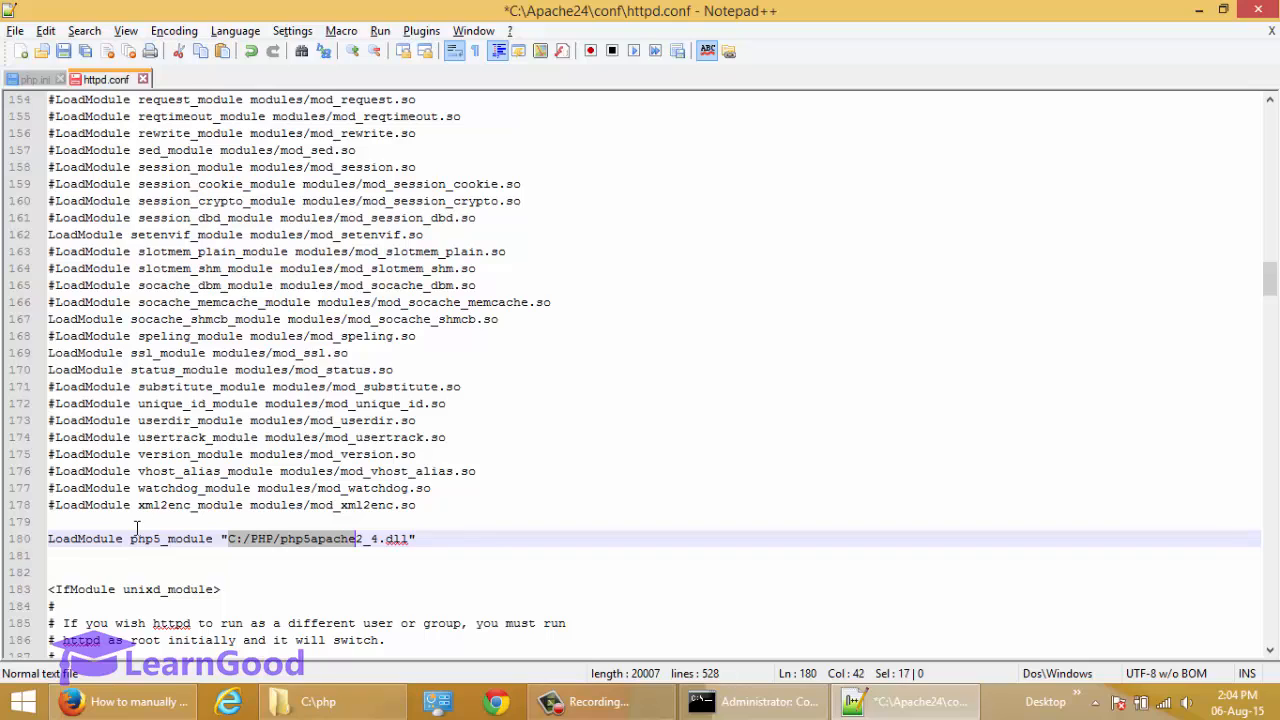
{"action": "key", "text": "Left"}
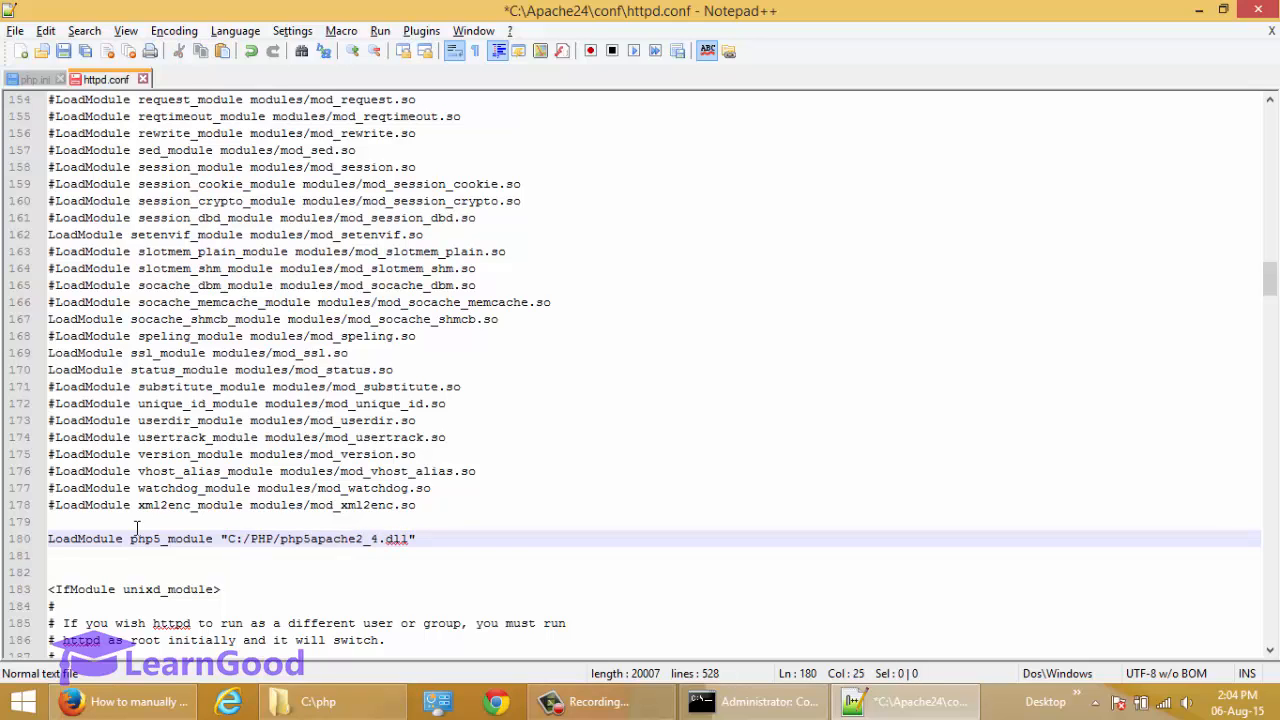
Try a backslash in the DLL path of the php5_module line, then put the forward slash back.
{"action": "key", "text": "shift+Right"}
{"action": "type", "text": "\\"}
{"action": "key", "text": "BackSpace"}
{"action": "type", "text": "/"}
{"action": "key", "text": "Down"}
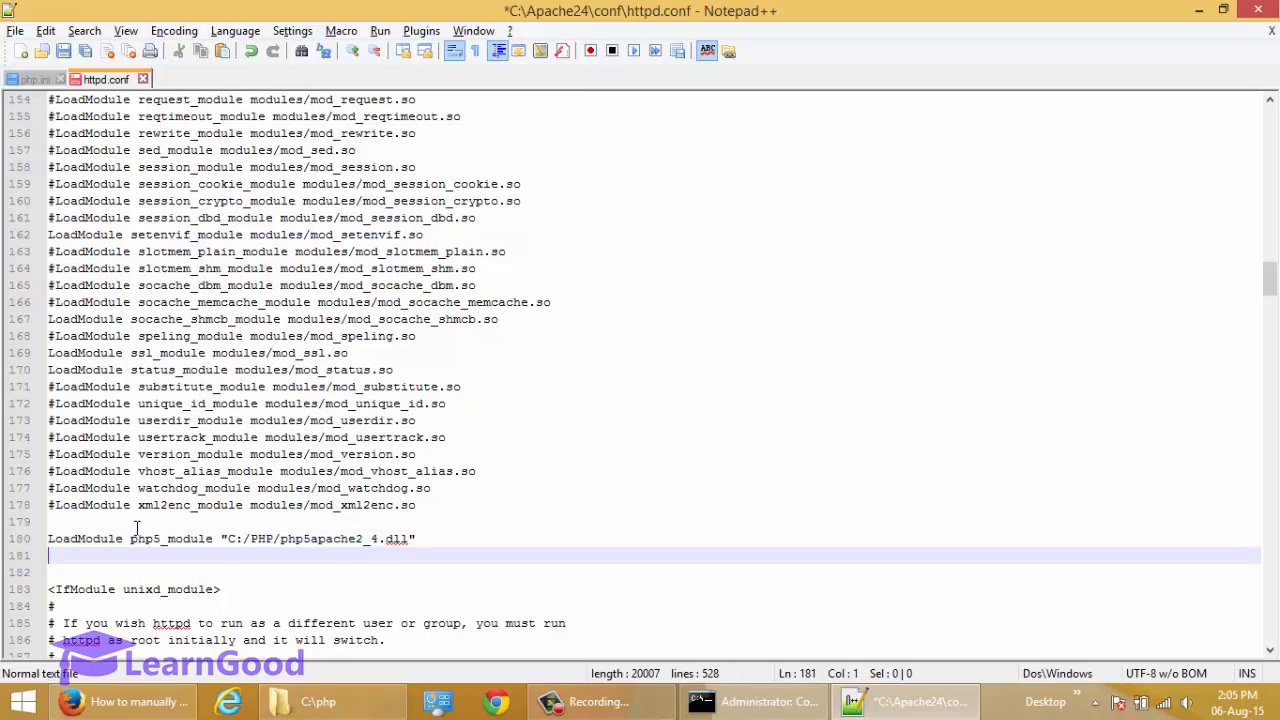
Try changing the folder in the DLL path to PHP56, then remove the added 56.
{"action": "key", "text": "Up"}
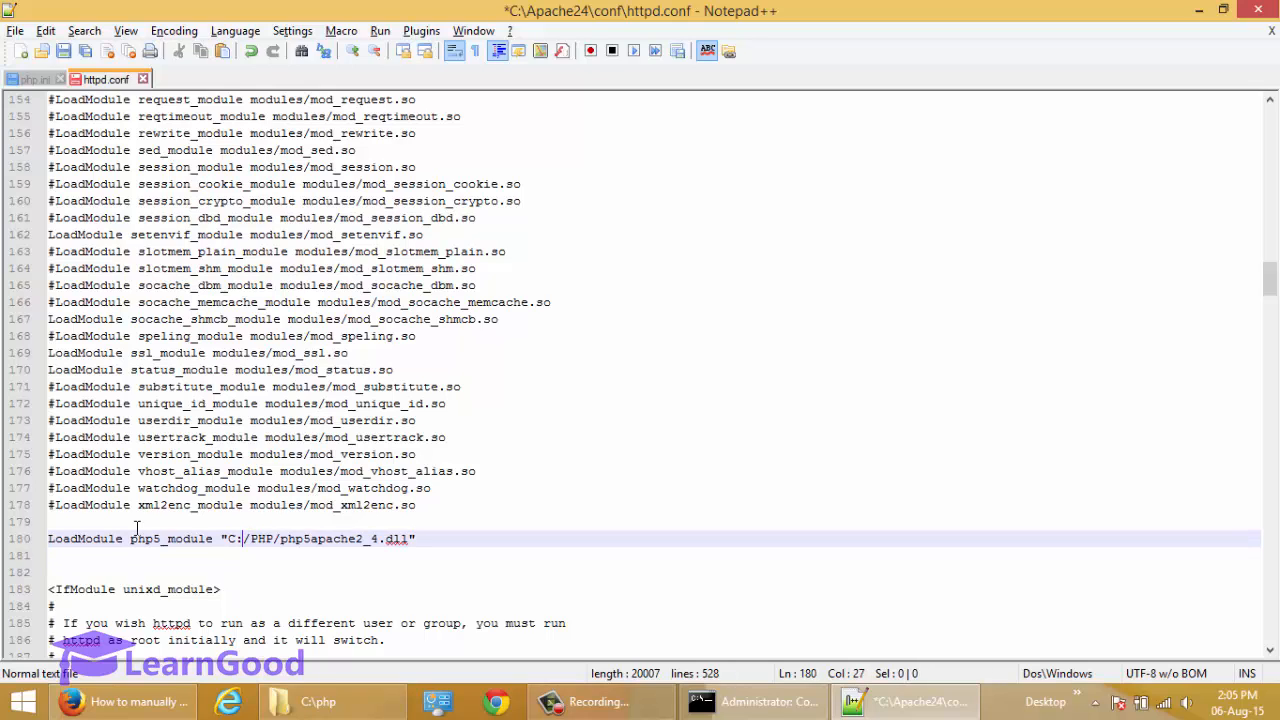
{"action": "key", "text": "shift+Right"}
{"action": "key", "text": "Right"}
{"action": "key", "text": "shift+Right"}
{"action": "key", "text": "shift+Right"}
{"action": "key", "text": "shift+Right"}
{"action": "key", "text": "shift+Right"}
{"action": "key", "text": "shift+Right"}
{"action": "key", "text": "shift+Right"}
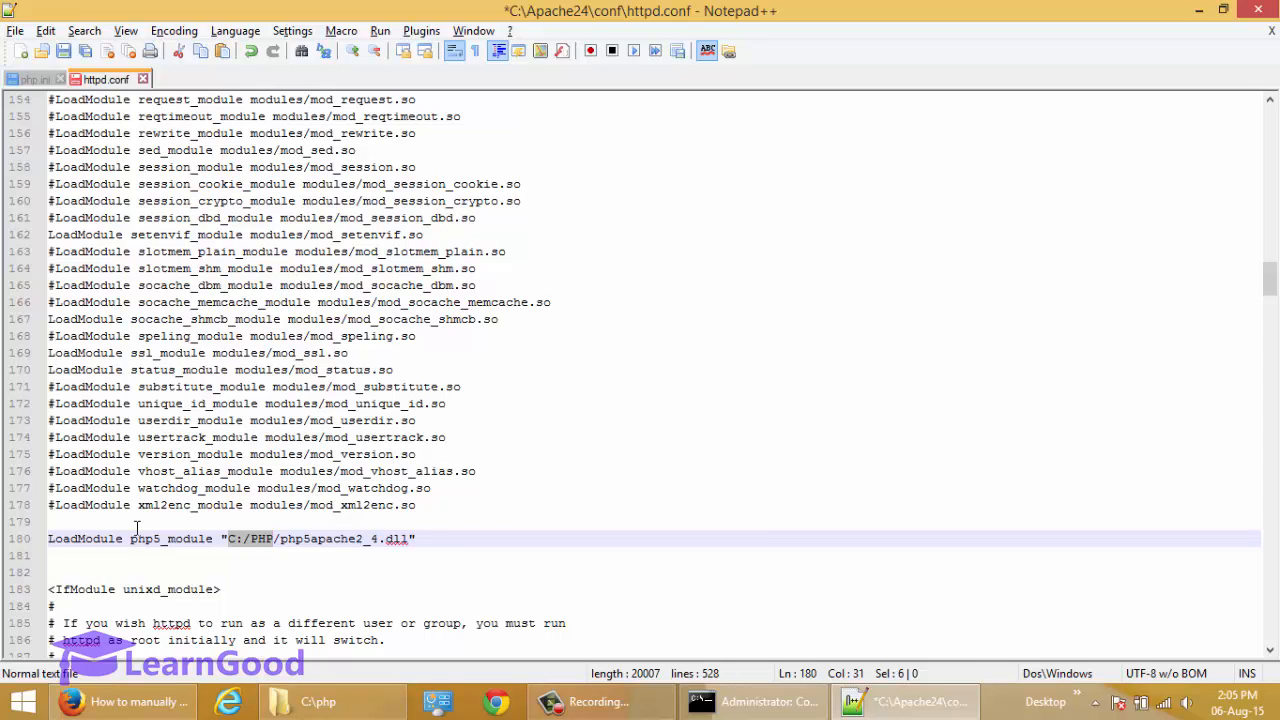
{"action": "key", "text": "Right"}
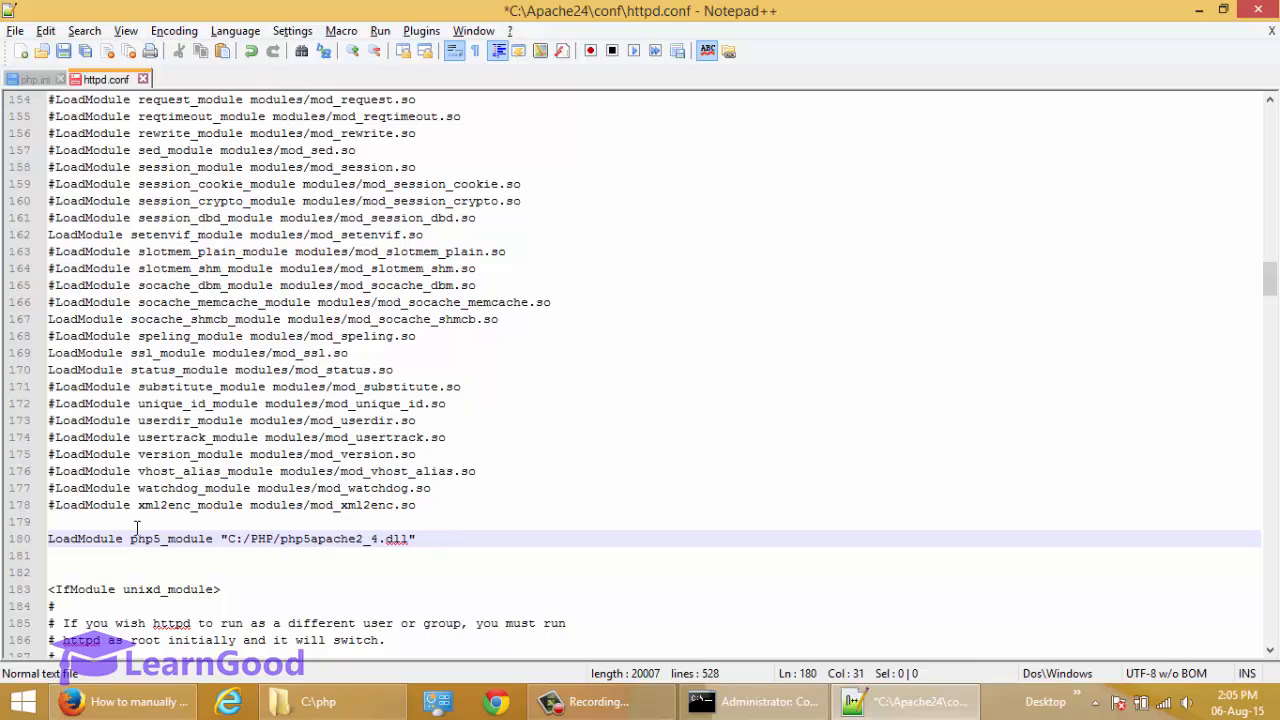
{"action": "type", "text": "56"}
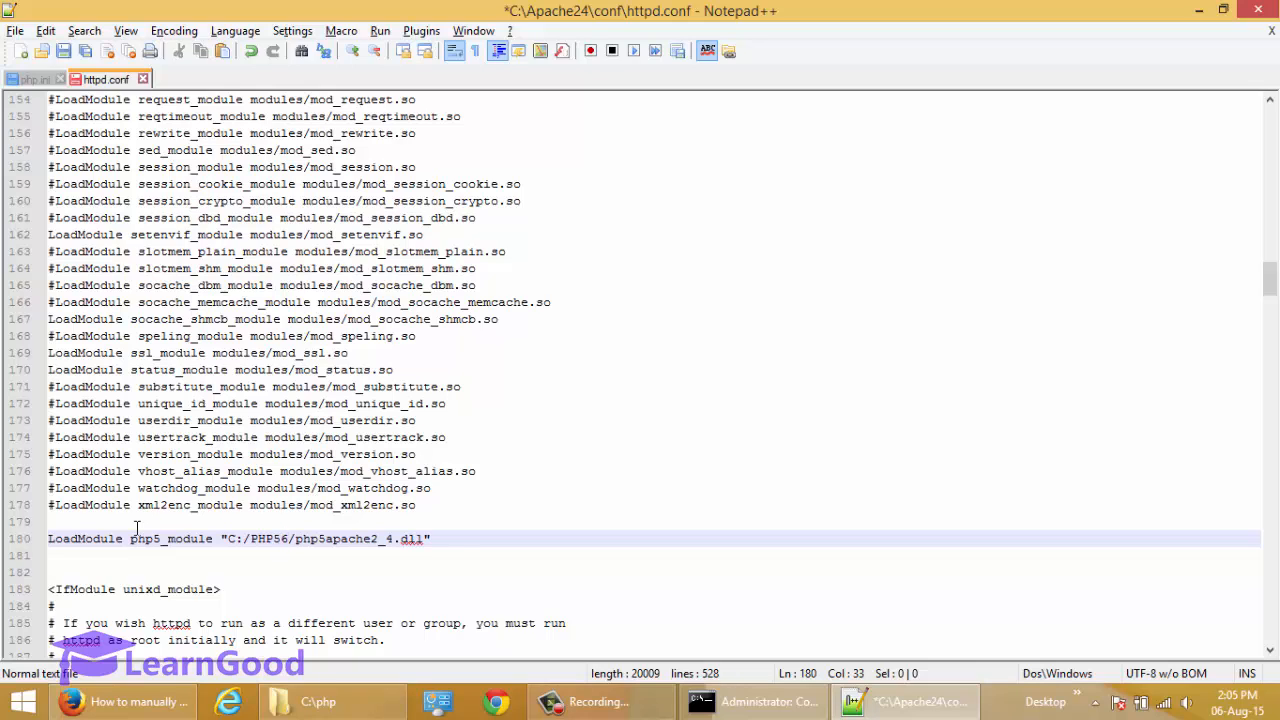
{"action": "key", "text": "BackSpace"}
{"action": "key", "text": "BackSpace"}
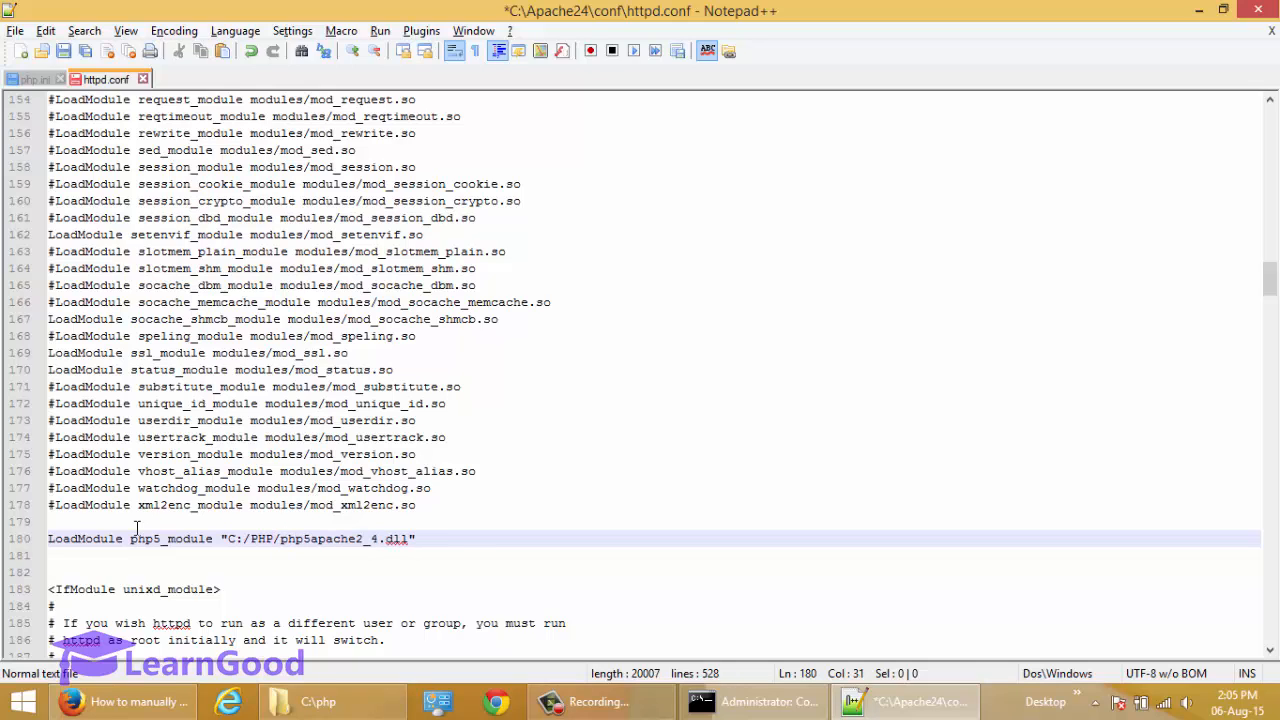
Highlight the C:/PHP folder and then the php5apache2_4.dll file name in the php5_module line to examine both parts.
{"action": "key", "text": "shift+Left"}
{"action": "key", "text": "shift+Left"}
{"action": "key", "text": "shift+Left"}
{"action": "key", "text": "shift+Left"}
{"action": "key", "text": "shift+Left"}
{"action": "key", "text": "shift+Left"}
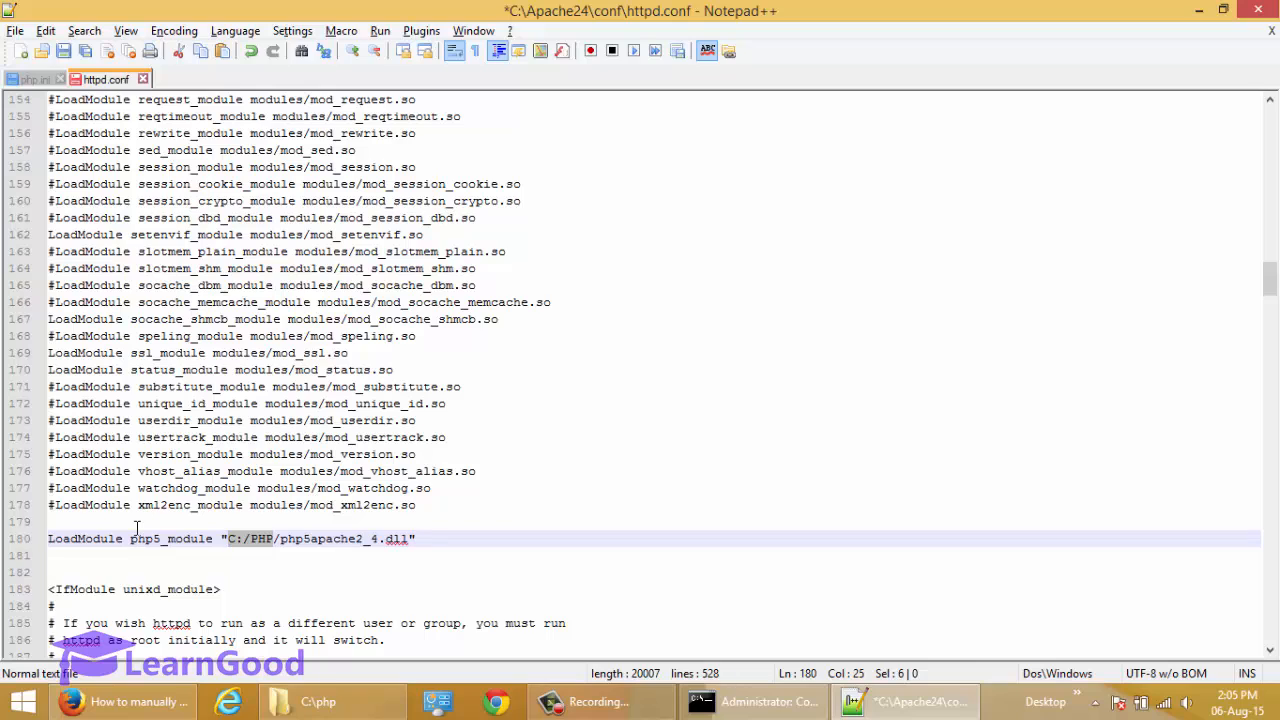
{"action": "key", "text": "Right"}
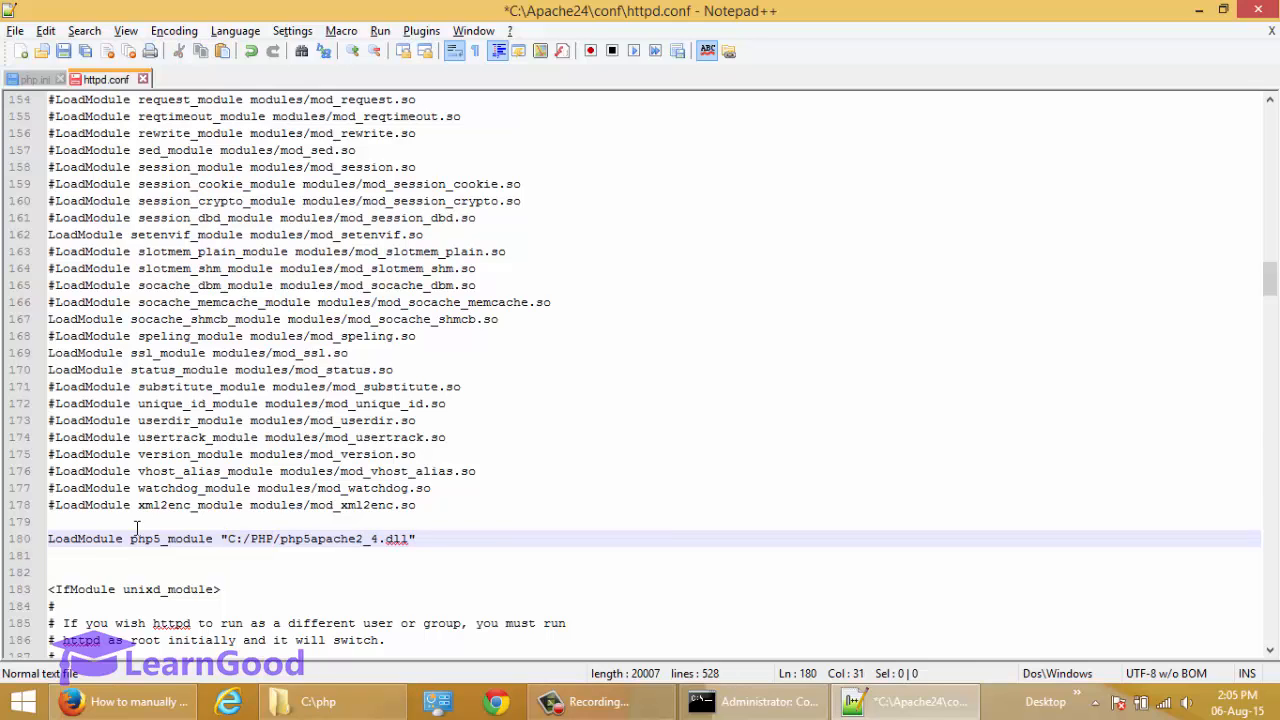
{"action": "key", "text": "Right"}
{"action": "key", "text": "shift+Right"}
{"action": "key", "text": "shift+Right"}
{"action": "key", "text": "shift+Right"}
{"action": "key", "text": "shift+Right"}
{"action": "key", "text": "shift+Right"}
{"action": "key", "text": "shift+Right"}
{"action": "key", "text": "shift+Right"}
{"action": "key", "text": "shift+Right"}
{"action": "key", "text": "shift+Right"}
{"action": "key", "text": "shift+Right"}
{"action": "key", "text": "shift+Right"}
{"action": "key", "text": "shift+Right"}
{"action": "key", "text": "shift+Right"}
{"action": "key", "text": "shift+Right"}
{"action": "key", "text": "shift+Right"}
{"action": "key", "text": "shift+Right"}
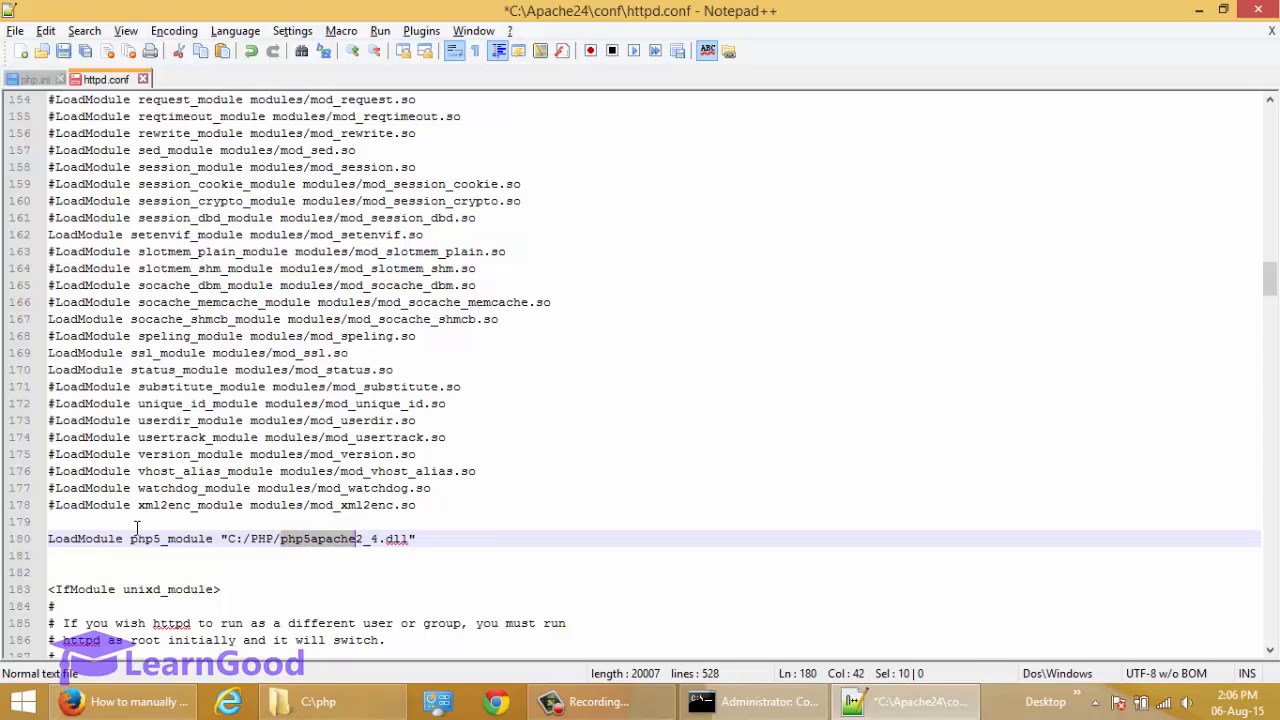
{"action": "key", "text": "shift+Right"}
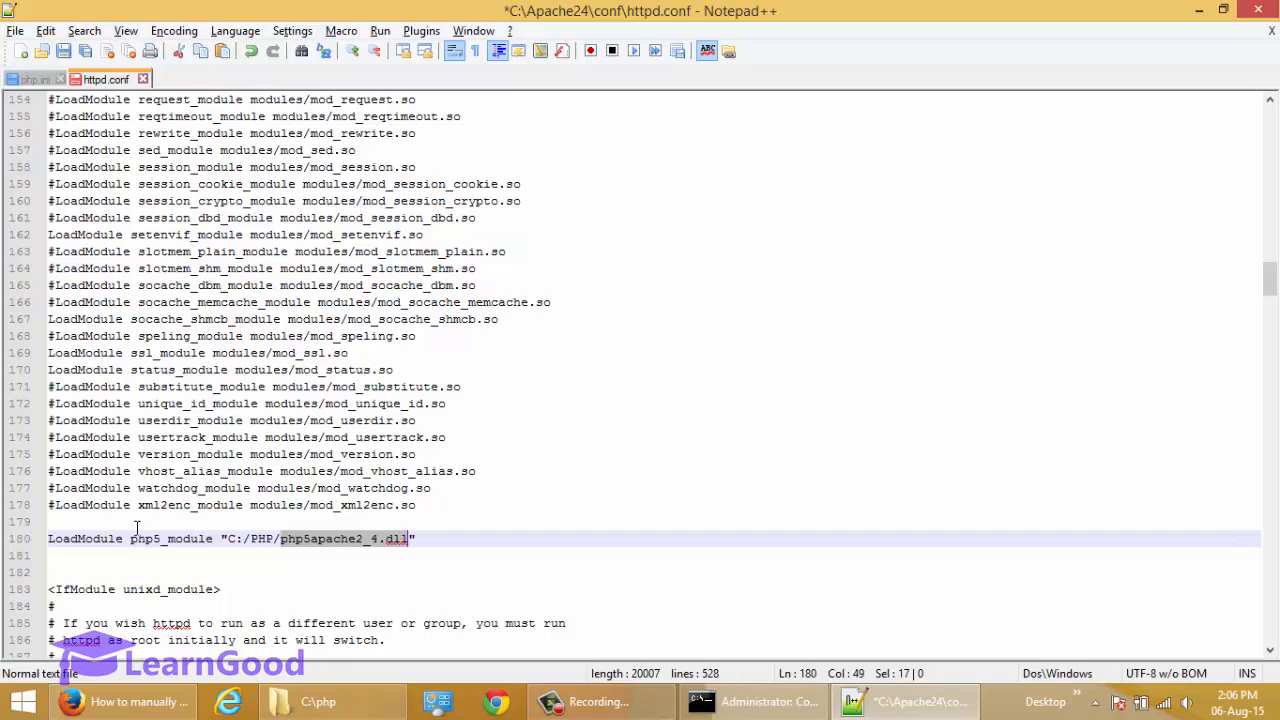
Insert a blank line below the php5_module line in httpd.conf and place the cursor beneath it.
{"action": "key", "text": "Right"}
{"action": "key", "text": "Down"}
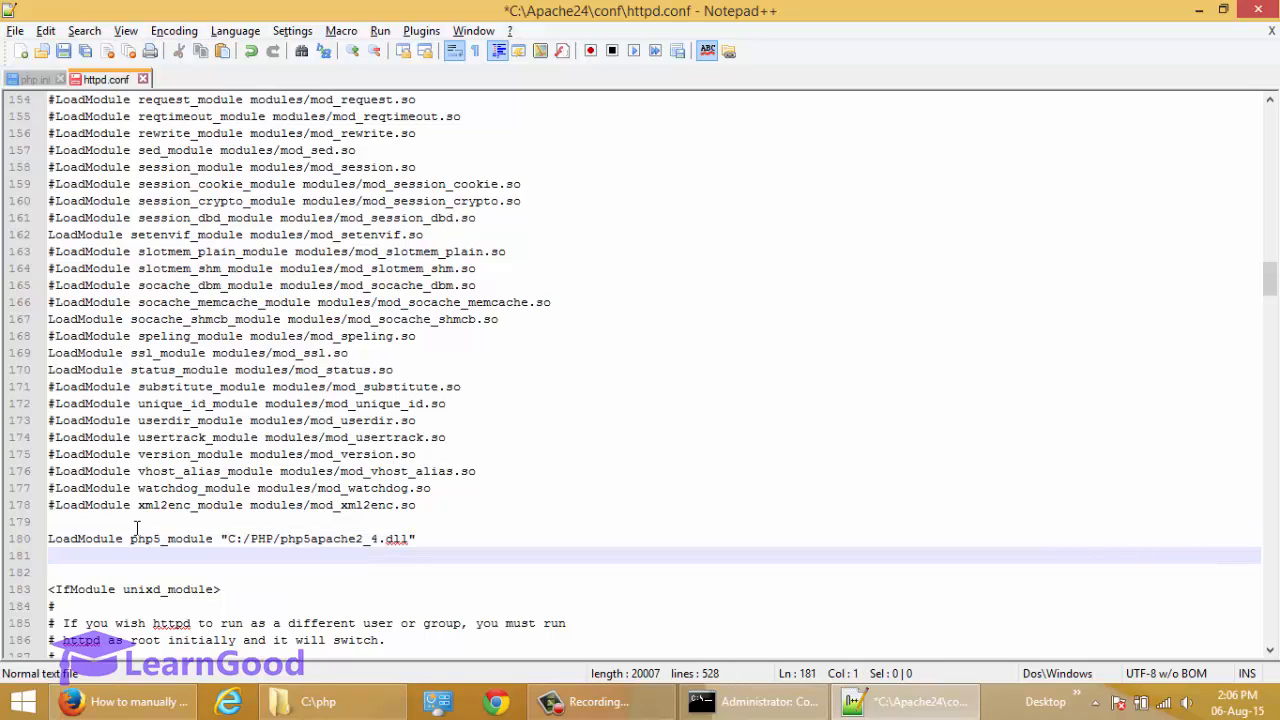
{"action": "key", "text": "Return"}
{"action": "key", "text": "Up"}
{"action": "key", "text": "Up"}
{"action": "key", "text": "Down"}
{"action": "key", "text": "Down"}
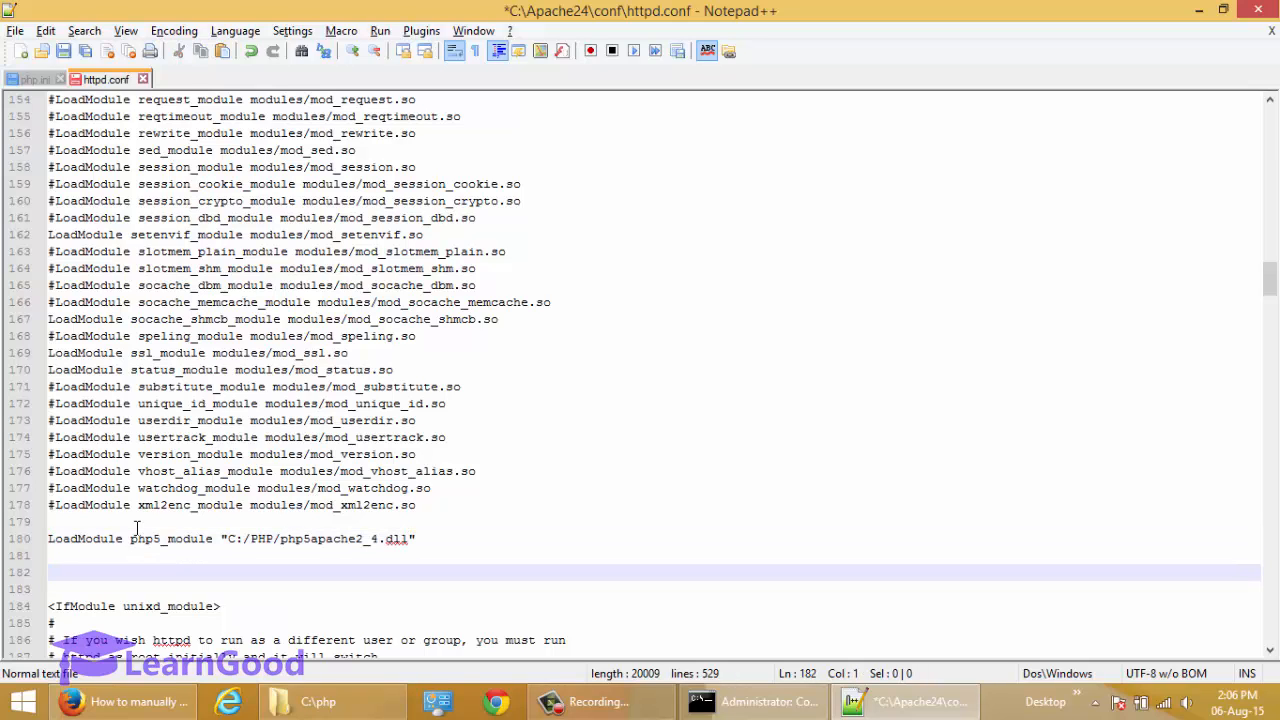
Copy the <IfModule php5_module> block from the web guide and paste it below the php5_module LoadModule line in httpd.conf.
{"action": "left_click", "coordinate": [150, 701]}
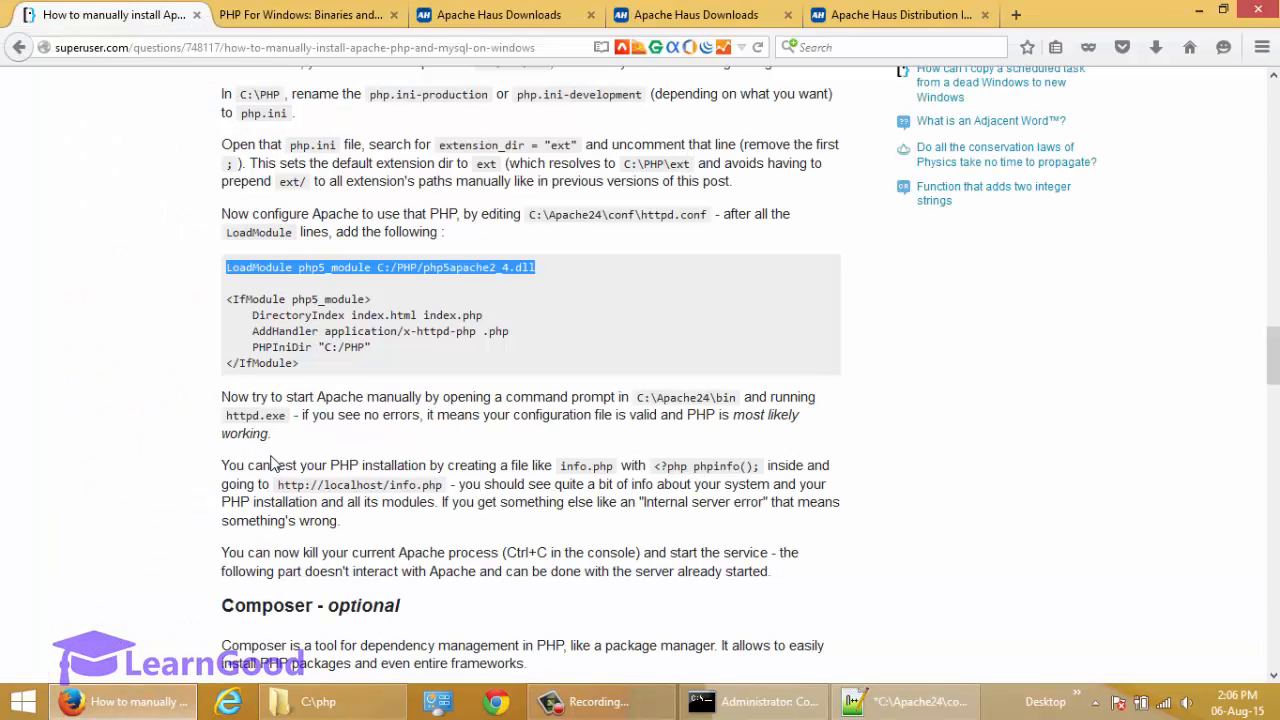
{"action": "left_click_drag", "start_coordinate": [228, 299], "coordinate": [302, 368]}
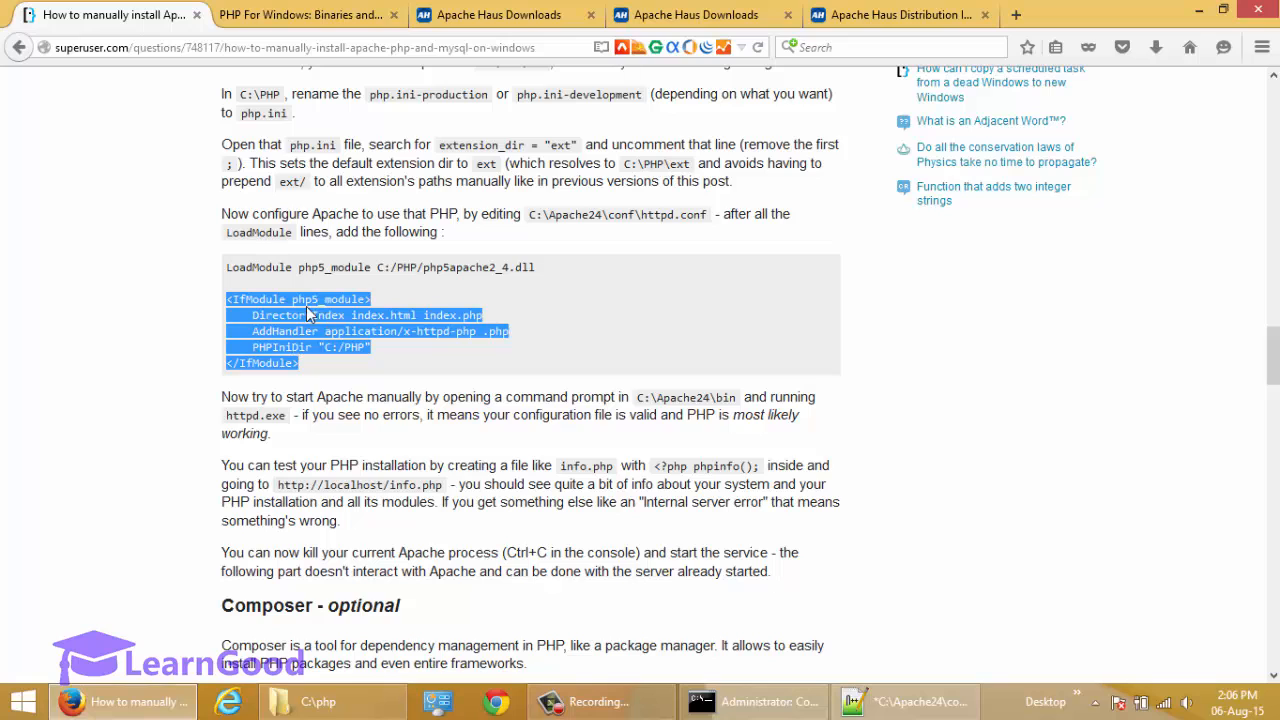
{"action": "key", "text": "alt+Tab"}
{"action": "key", "text": "Up"}
{"action": "key", "text": "Up"}
{"action": "key", "text": "Down"}
{"action": "key", "text": "Down"}
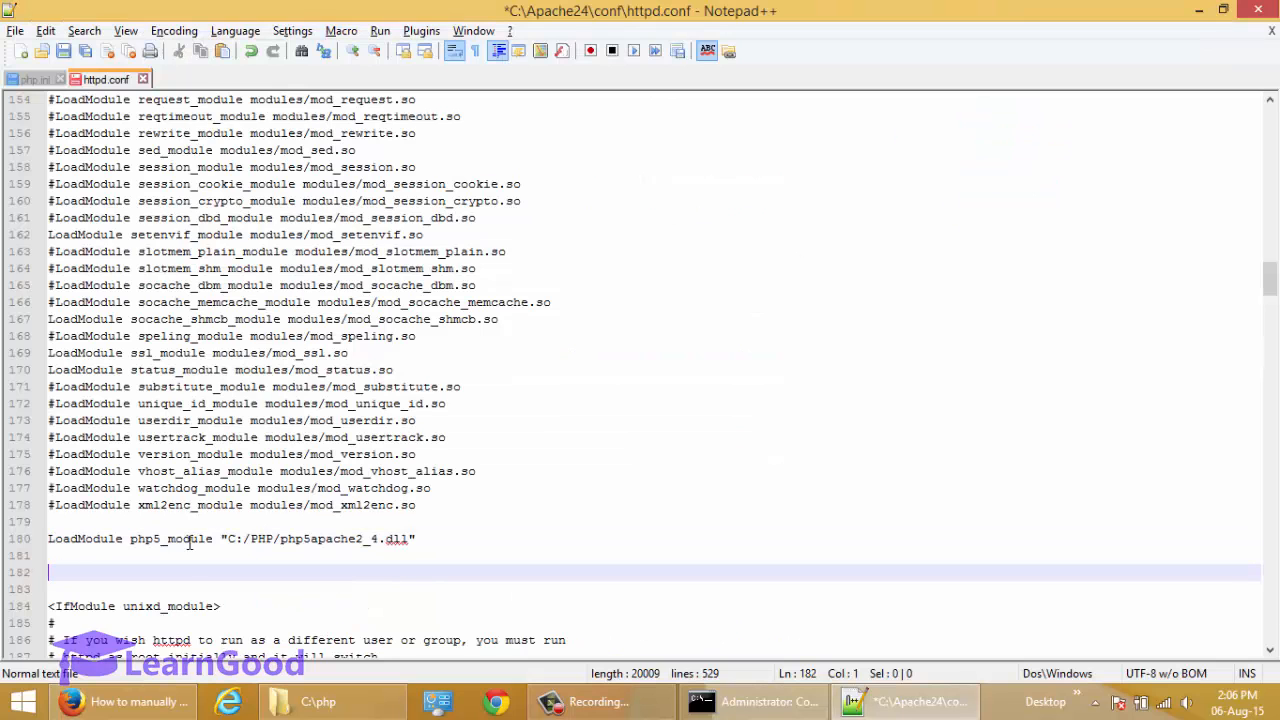
{"action": "key", "text": "ctrl+v"}
Look through the pasted IfModule block and highlight the php5_module name in the LoadModule line to compare the two.
{"action": "key", "text": "Up"}
{"action": "key", "text": "Up"}
{"action": "key", "text": "Up"}
{"action": "key", "text": "Up"}
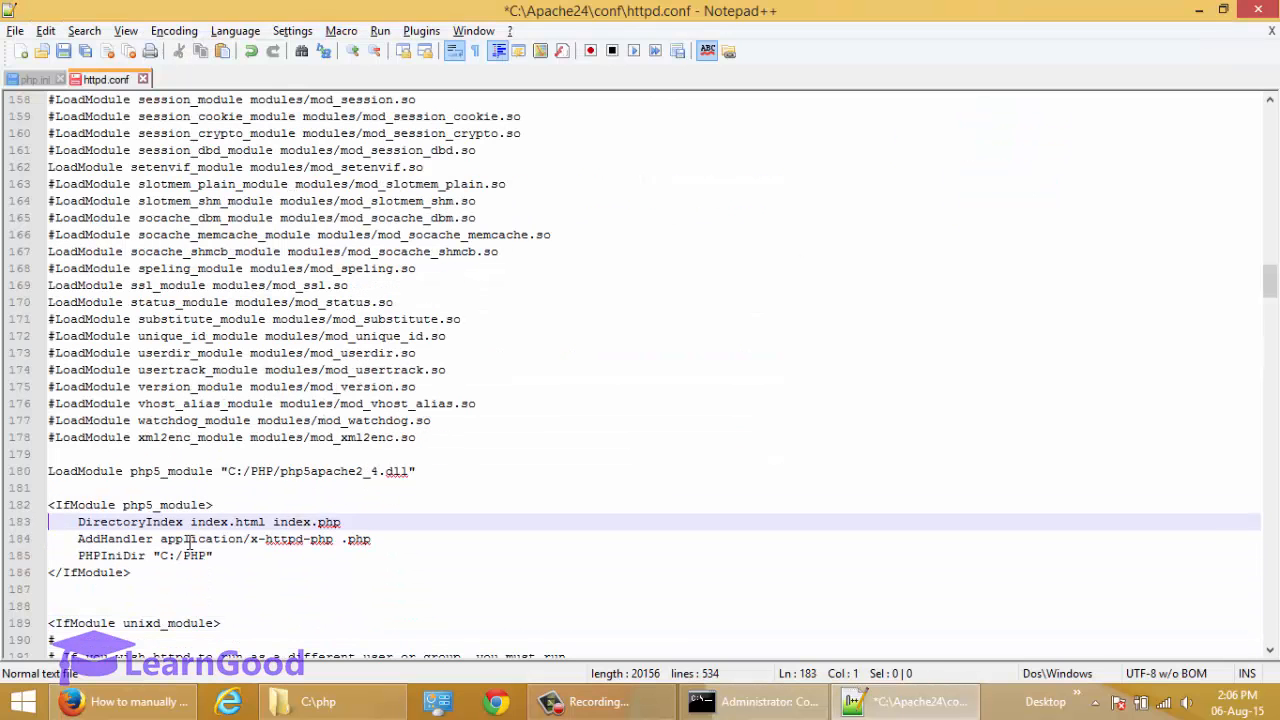
{"action": "key", "text": "Up"}
{"action": "key", "text": "Down"}
{"action": "key", "text": "Down"}
{"action": "key", "text": "Up"}
{"action": "key", "text": "Up"}
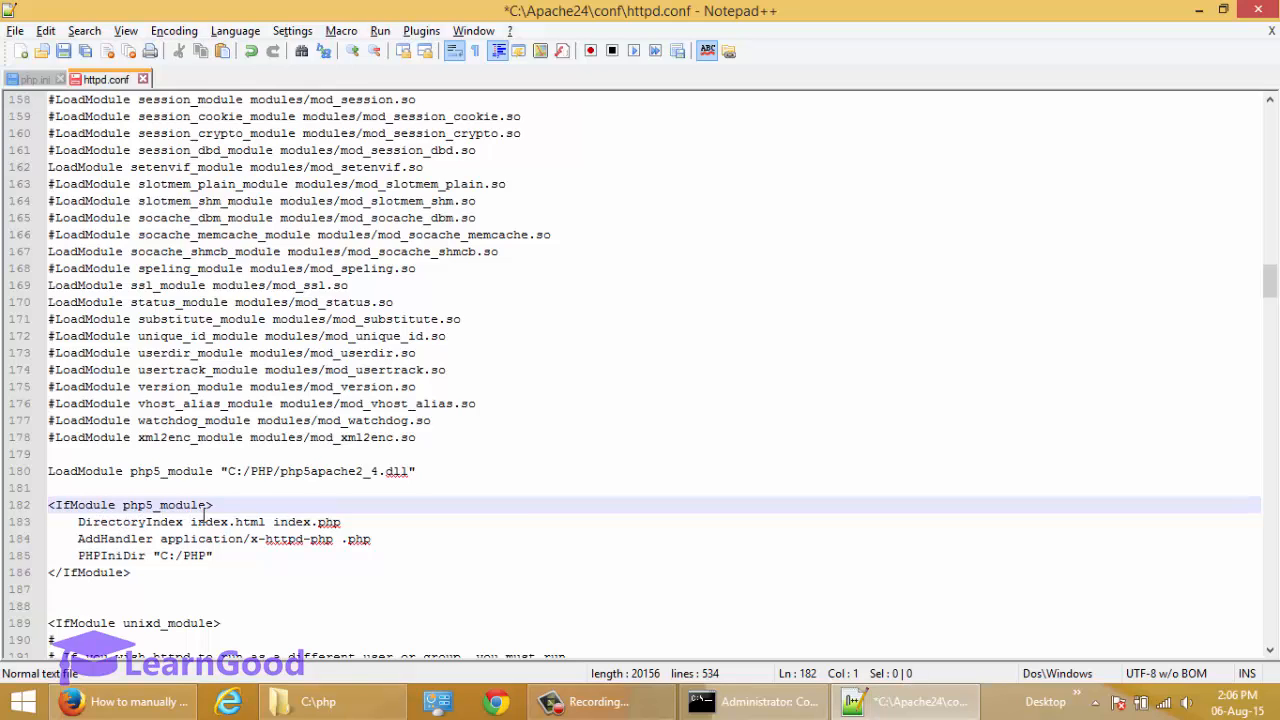
{"action": "double_click", "coordinate": [156, 473]}
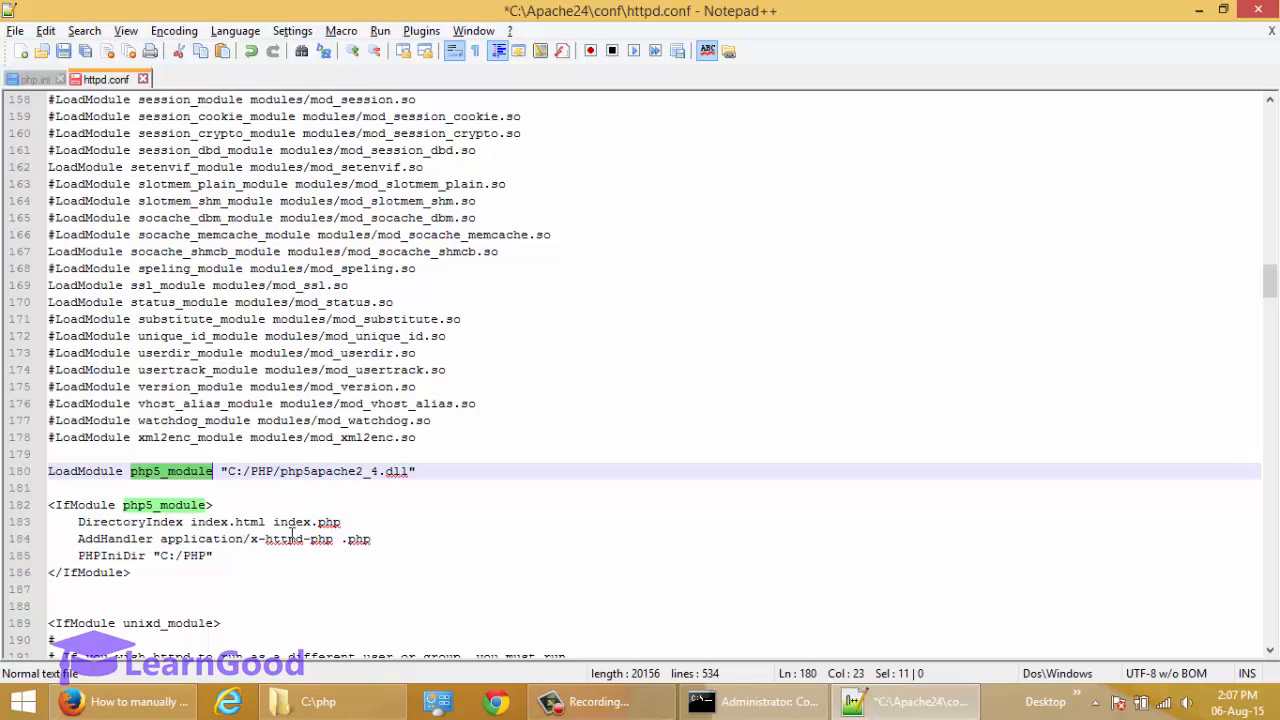
Highlight the AddHandler line in the IfModule block and its .php extension to examine the handler mapping.
{"action": "left_click", "coordinate": [95, 541]}
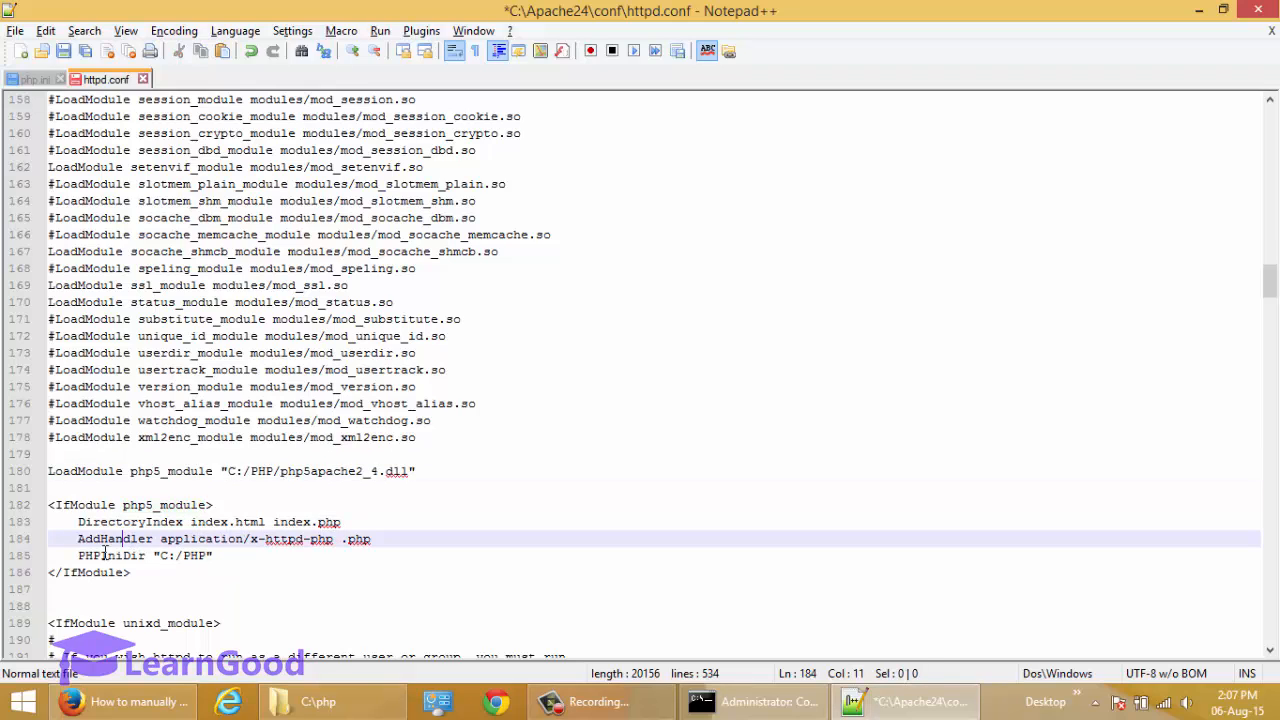
{"action": "double_click", "coordinate": [105, 543]}
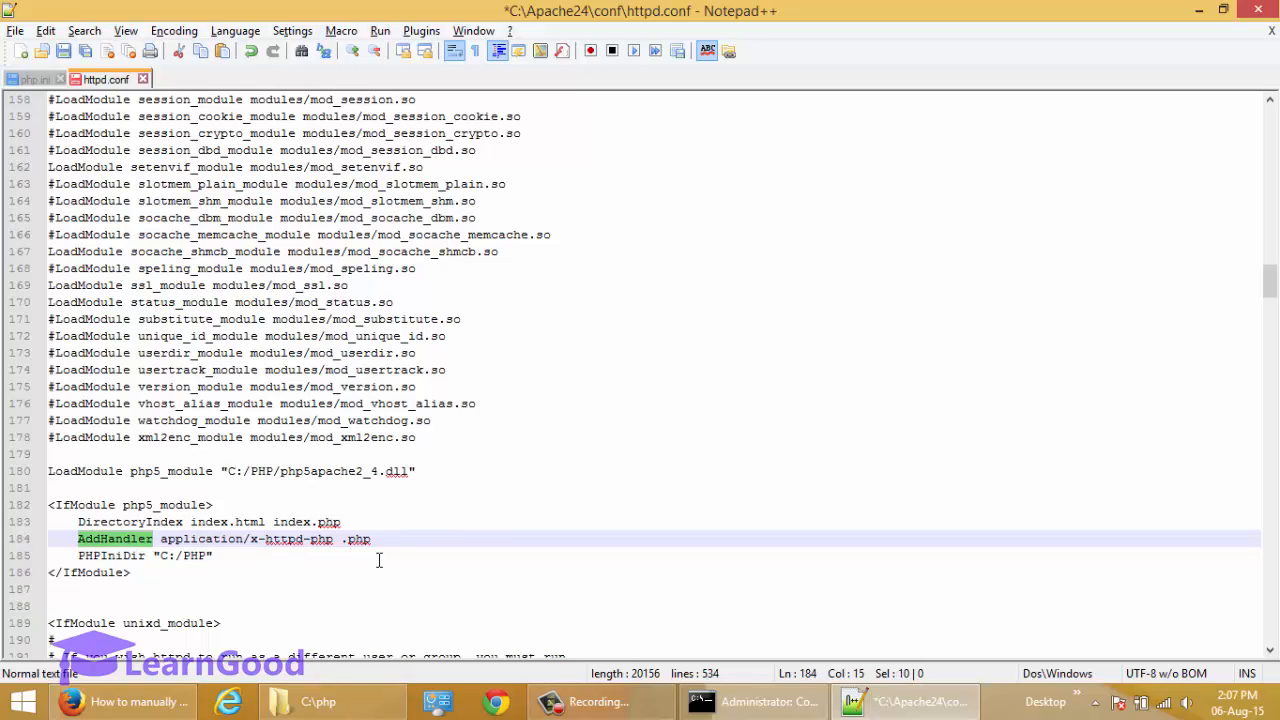
{"action": "key", "text": "shift+End"}
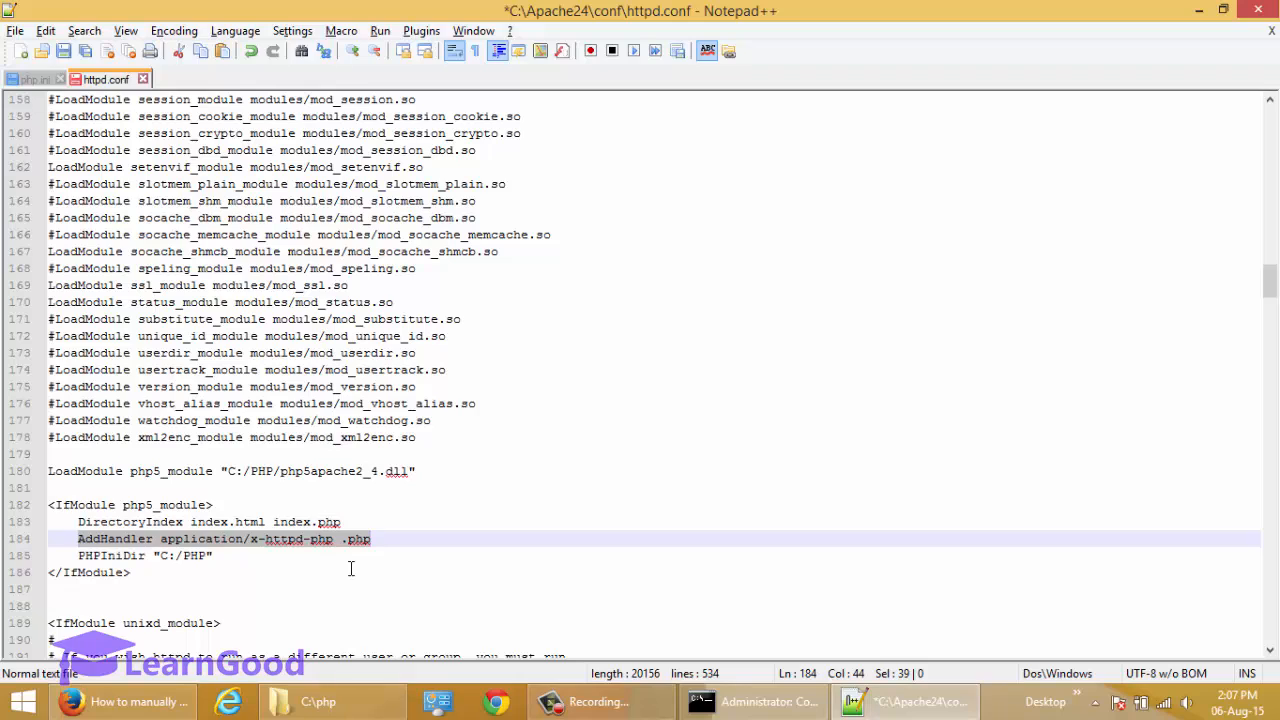
{"action": "key", "text": "Down"}
{"action": "left_click_drag", "start_coordinate": [342, 541], "coordinate": [375, 544]}
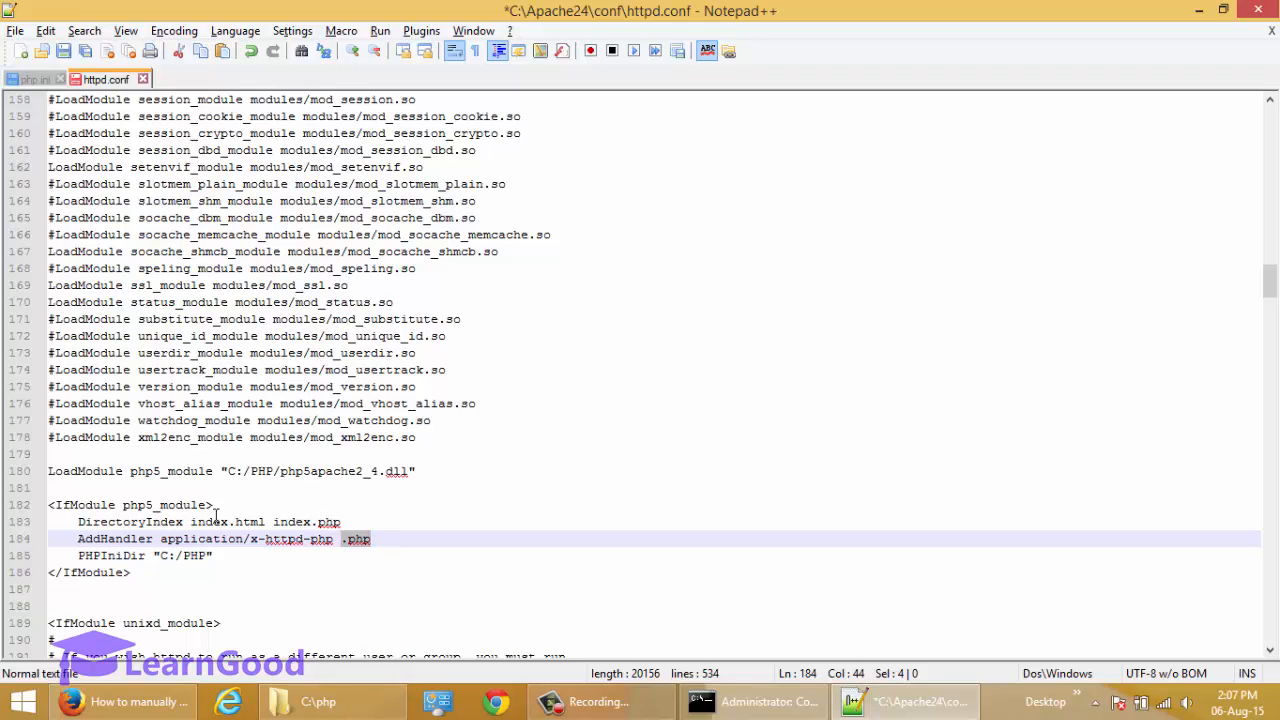
Highlight the PHPIniDir directive and its C:/PHP path to examine where php.ini is looked up.
{"action": "double_click", "coordinate": [118, 556]}
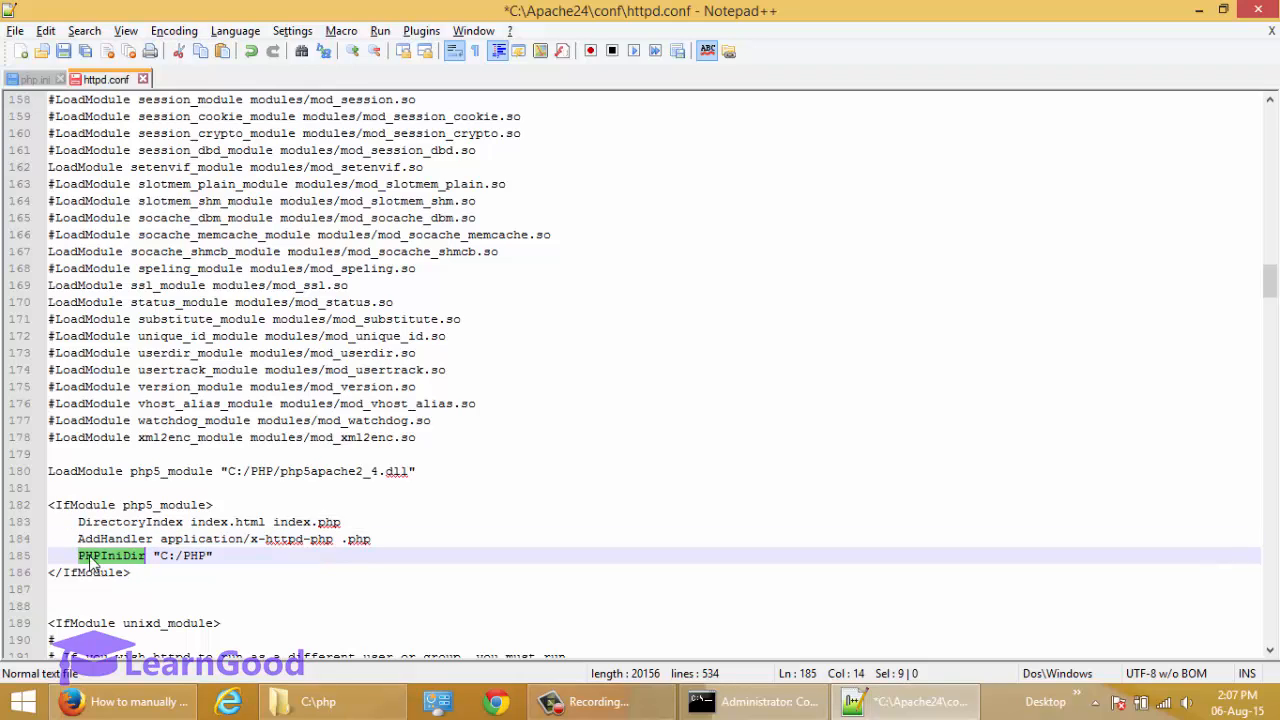
{"action": "left_click", "coordinate": [164, 558]}
{"action": "left_click_drag", "start_coordinate": [172, 569], "coordinate": [209, 571]}
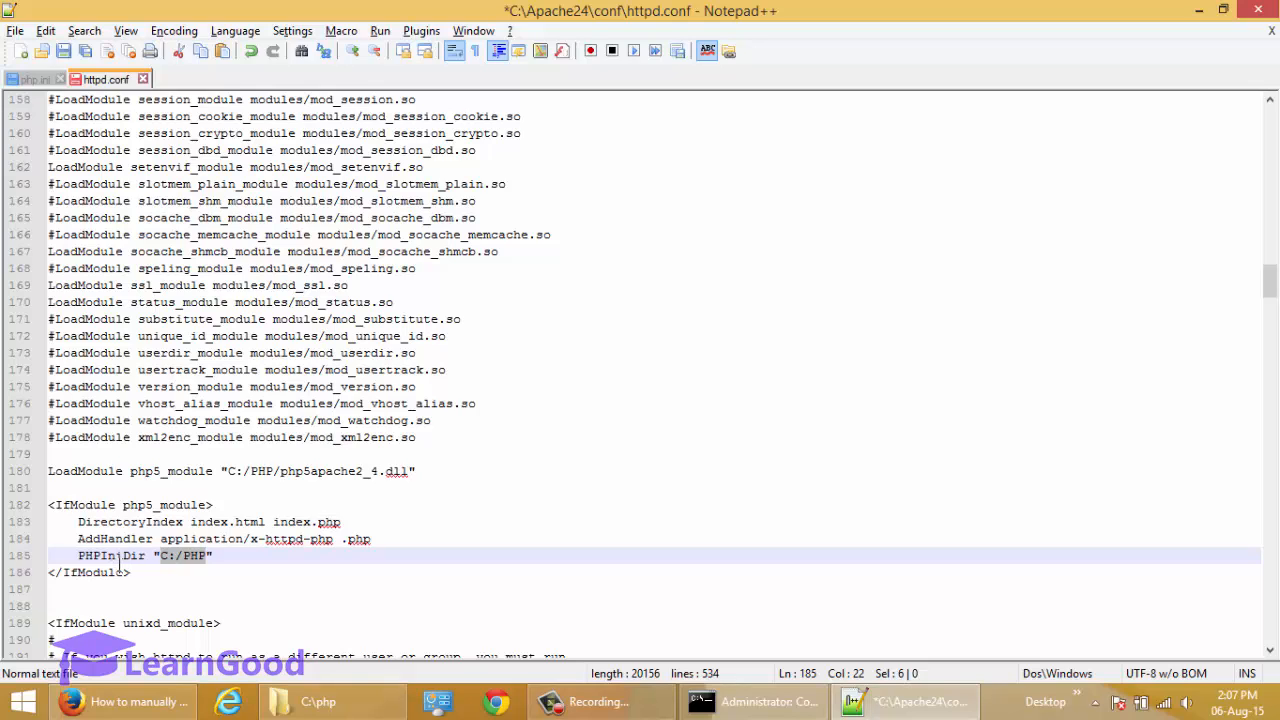
Remove the extra blank line after the php5_module block's closing </IfModule> tag and save httpd.conf.
{"action": "key", "text": "Down"}
{"action": "key", "text": "Delete"}
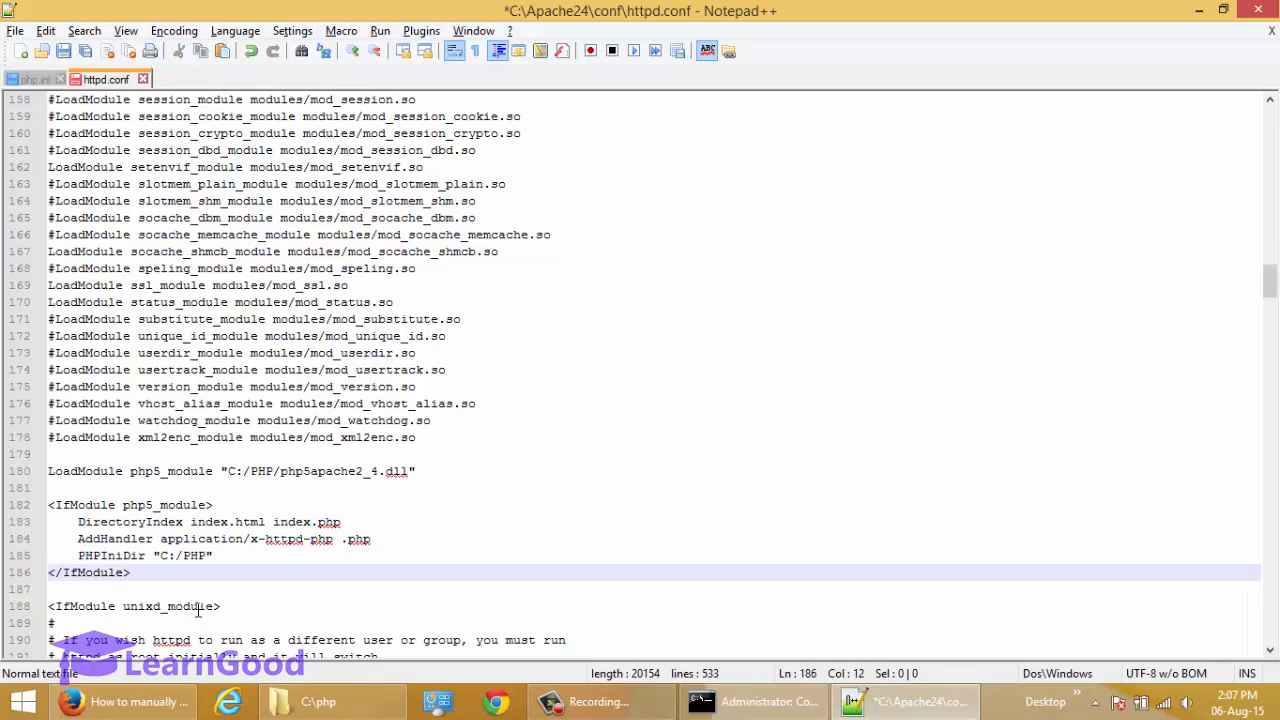
{"action": "key", "text": "ctrl+s"}
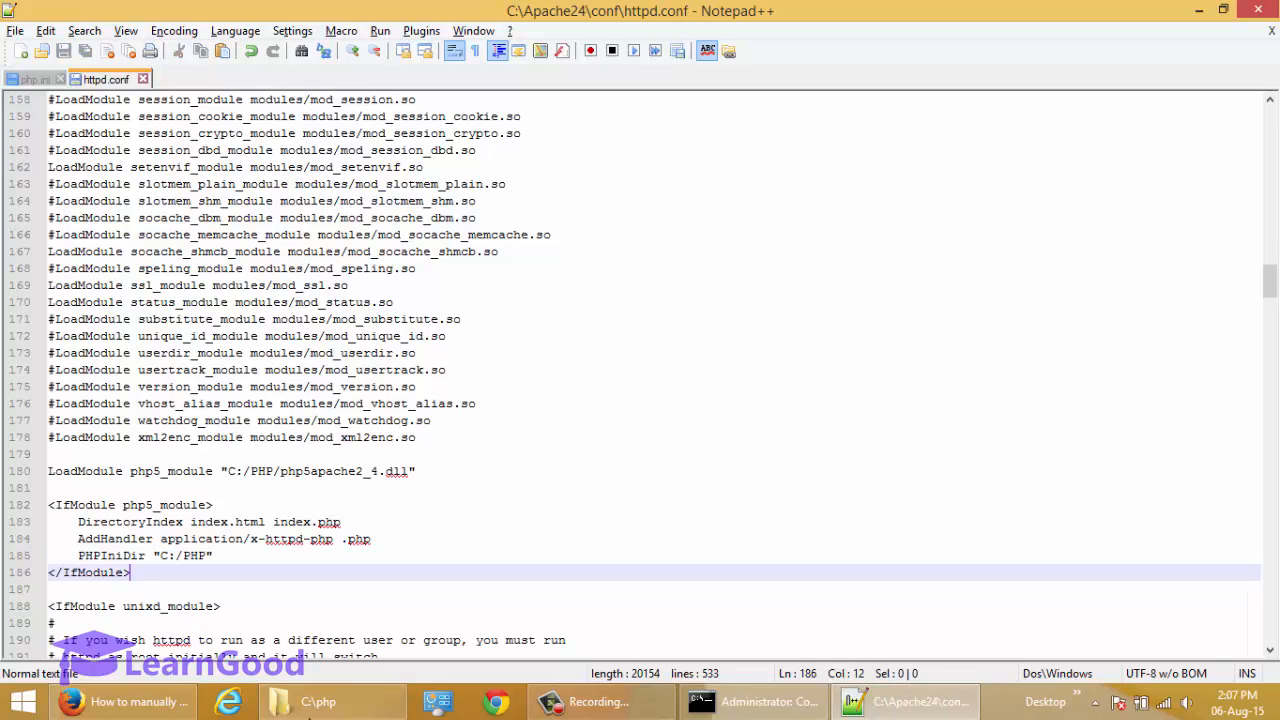
Switch to the empty new document in Notepad++ and paste the PHP script that calls phpinfo().
{"action": "mouse_move", "coordinate": [737, 707]}
{"action": "left_click", "coordinate": [905, 701]}
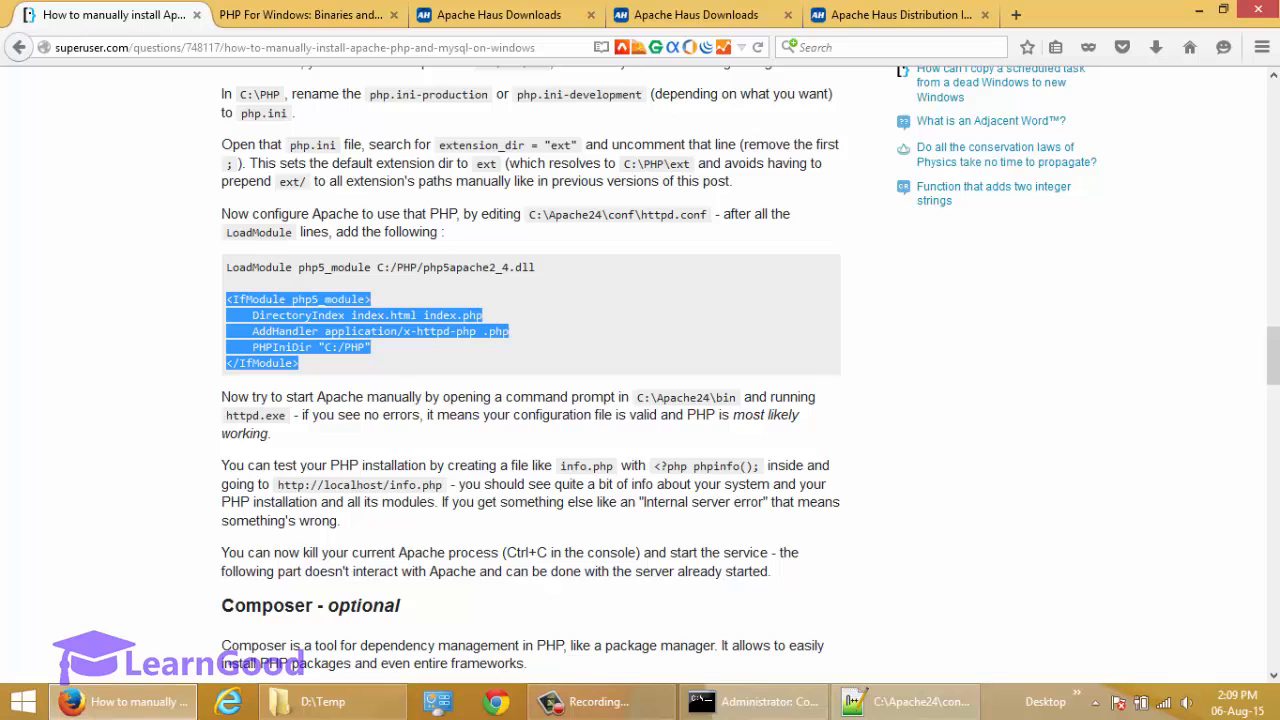
{"action": "left_click", "coordinate": [908, 706]}
{"action": "left_click", "coordinate": [178, 80]}
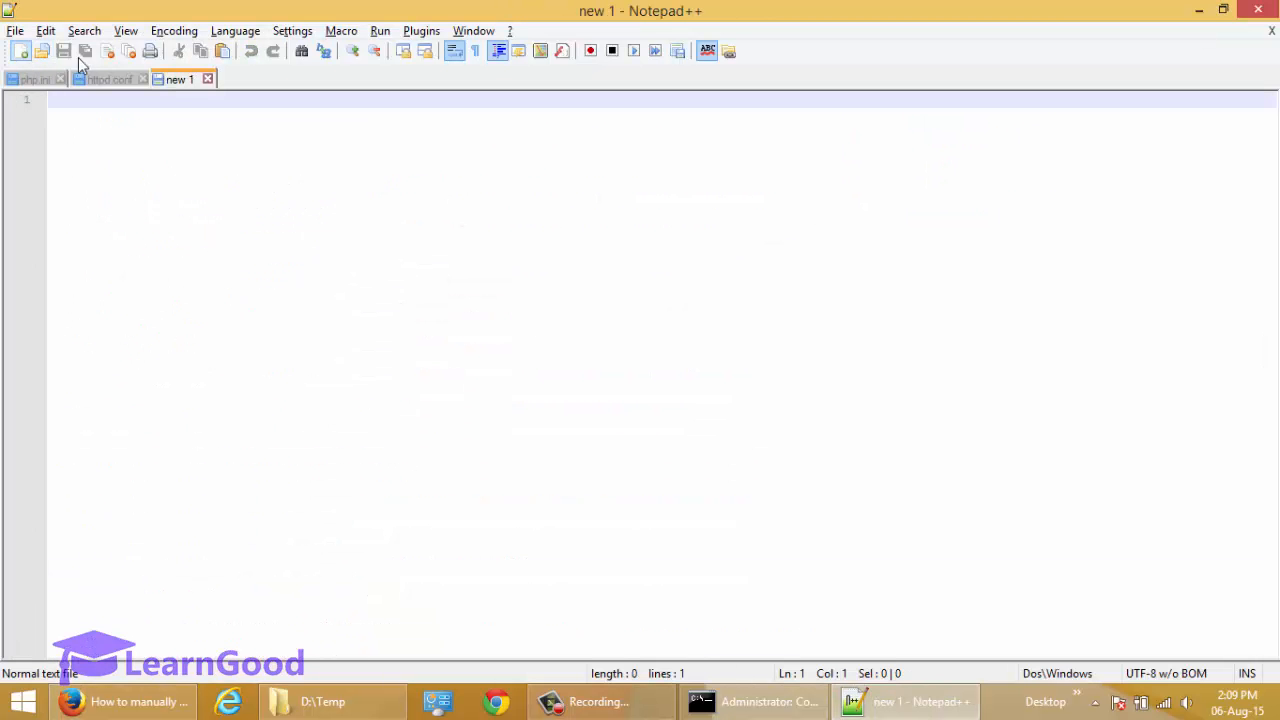
{"action": "type", "text": "<?php  // Show all information, defaults to INFO_ALL phpinfo();  ?>"}
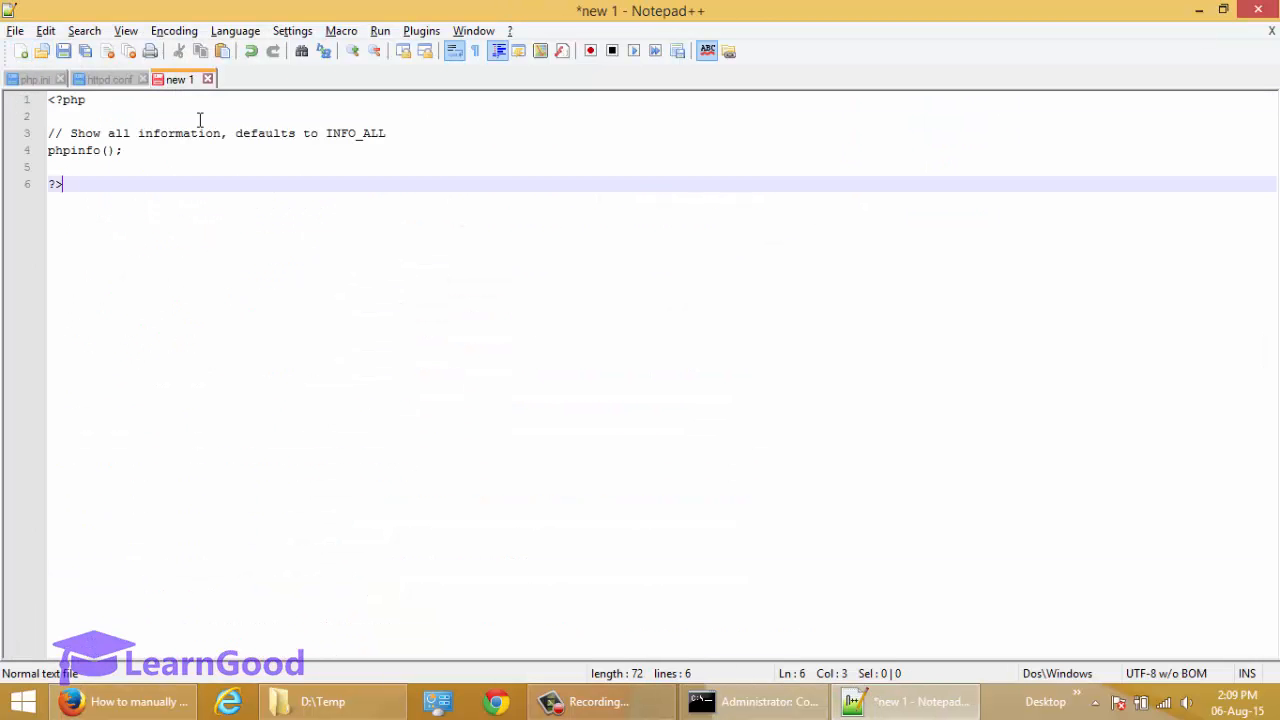
Review the pasted script line by line, from the opening <?php tag through the phpinfo() call.
{"action": "key", "text": "Up"}
{"action": "key", "text": "Up"}
{"action": "key", "text": "Up"}
{"action": "key", "text": "Up"}
{"action": "key", "text": "Up"}
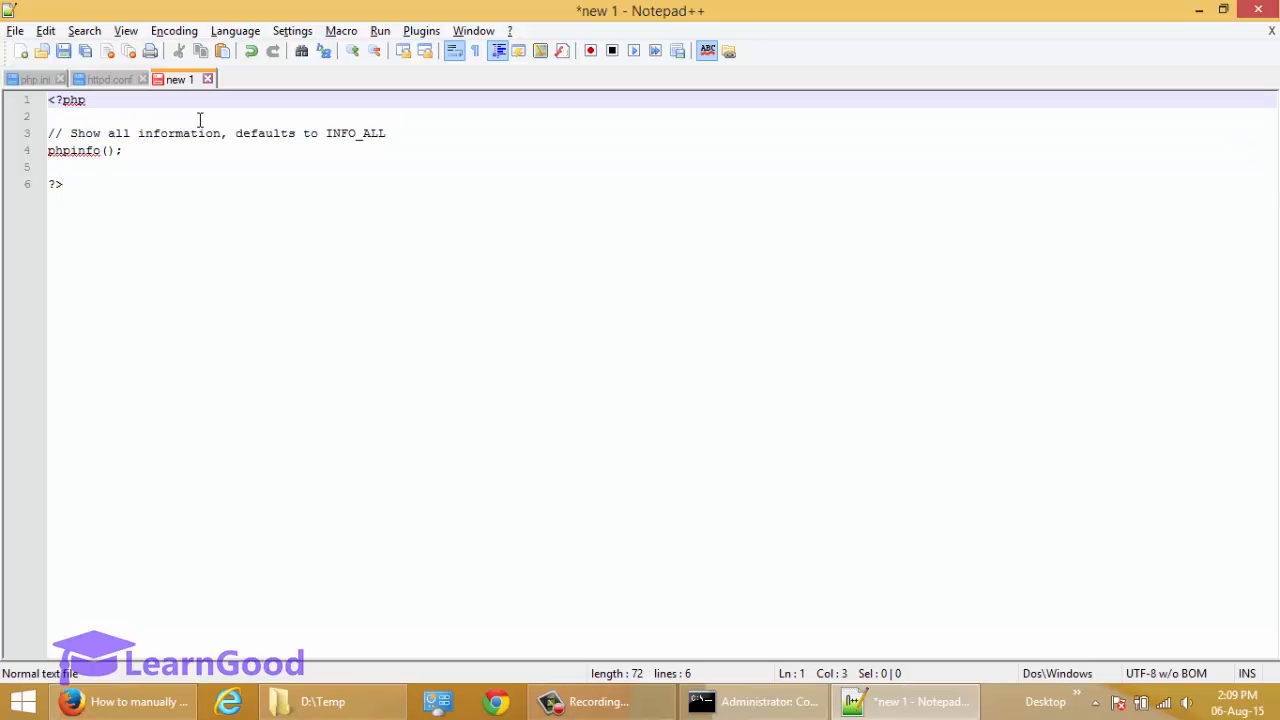
{"action": "key", "text": "Down"}
{"action": "key", "text": "Down"}
{"action": "key", "text": "Down"}
{"action": "key", "text": "Down"}
{"action": "key", "text": "Up"}
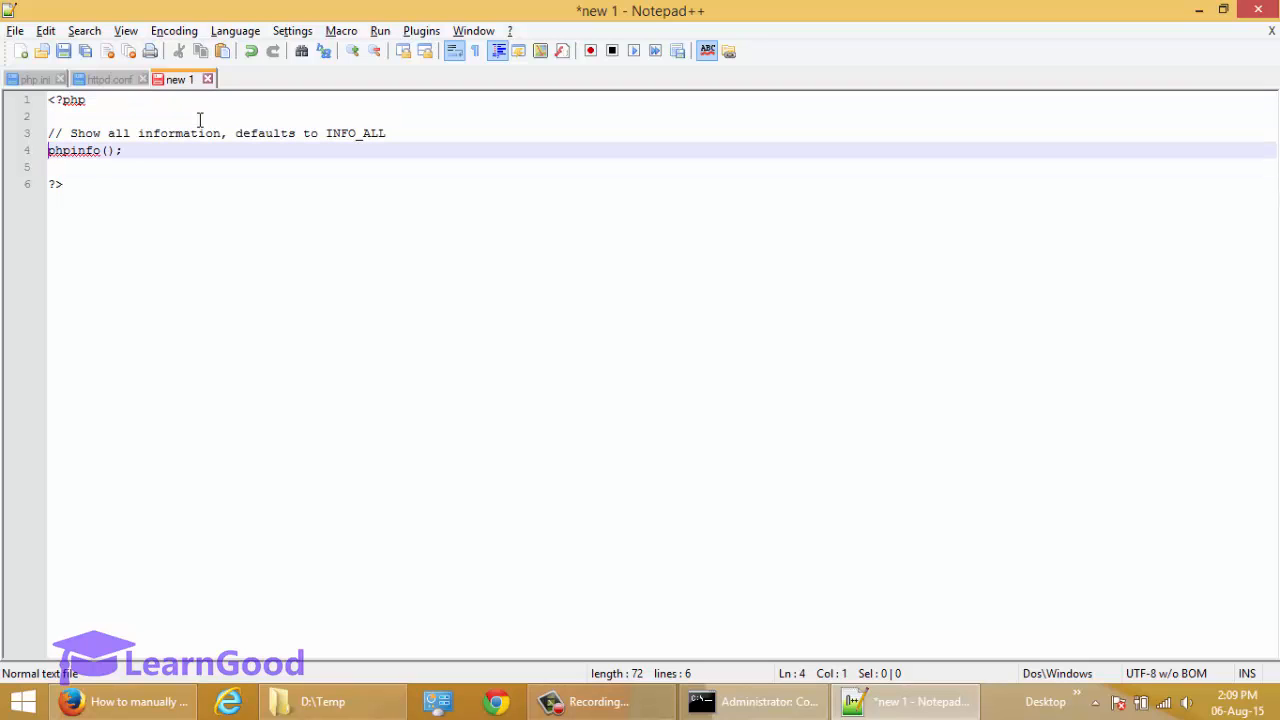
{"action": "key", "text": "shift+End"}
{"action": "key", "text": "Down"}
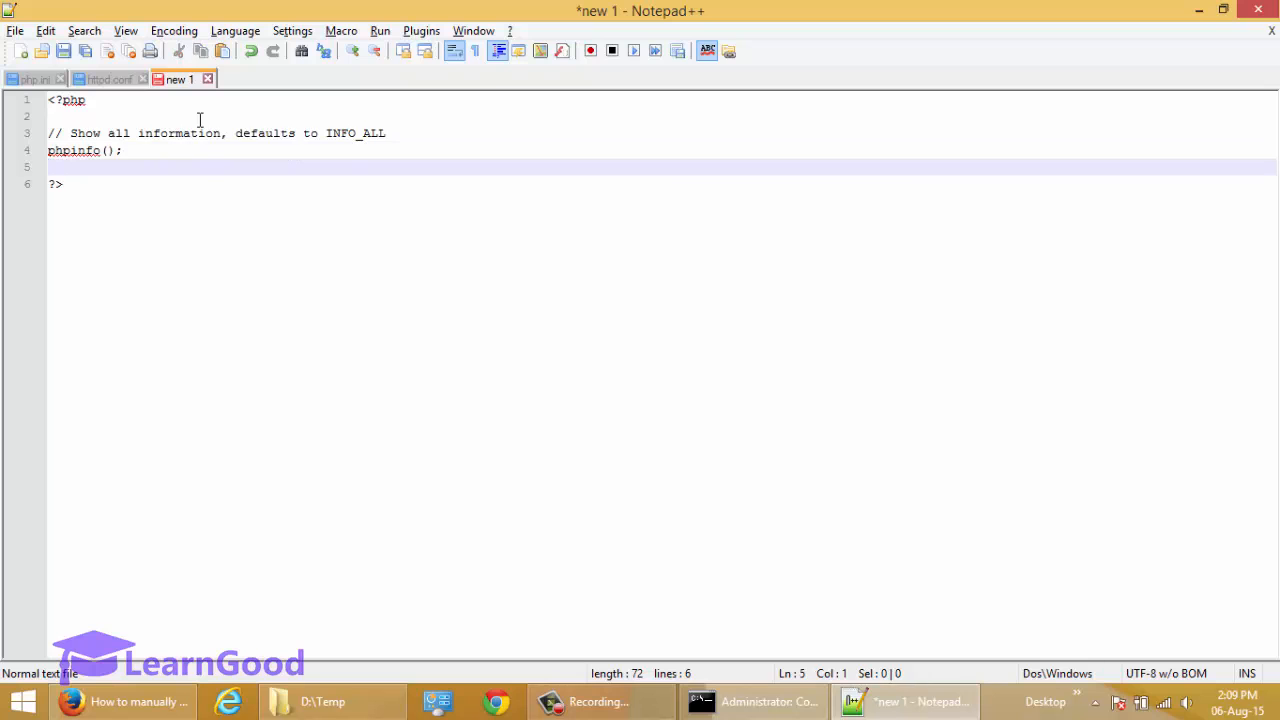
{"action": "key", "text": "Up"}
{"action": "key", "text": "ctrl+Home"}
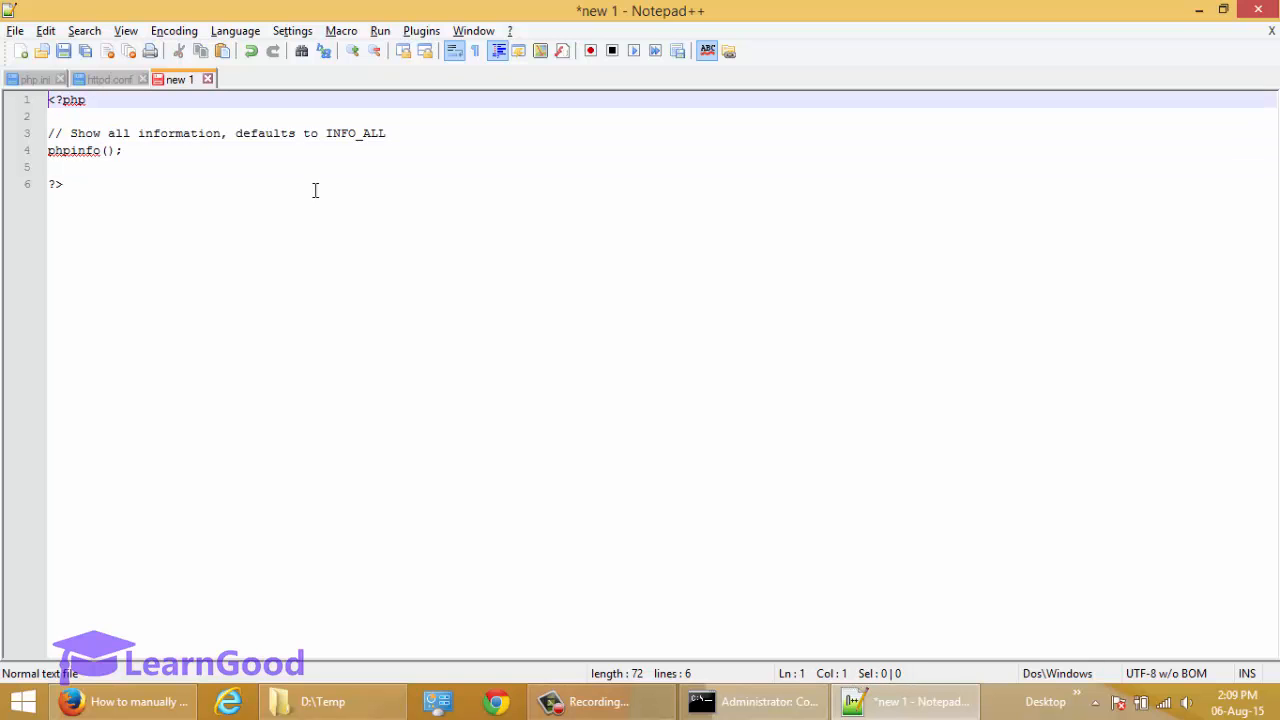
Save the script as phpinfo.php in the htdocs folder of Apache24.
{"action": "left_click", "coordinate": [63, 51]}
{"action": "left_click", "coordinate": [600, 208]}
{"action": "left_click", "coordinate": [548, 452]}
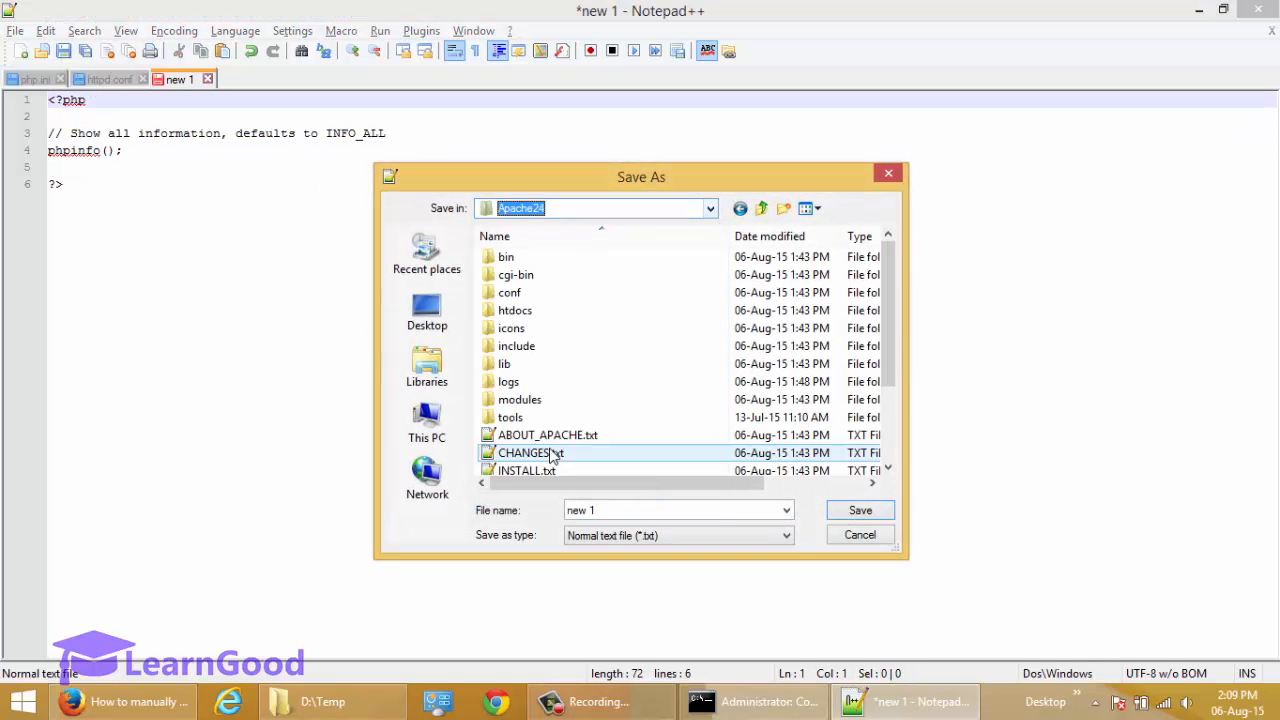
{"action": "double_click", "coordinate": [512, 311]}
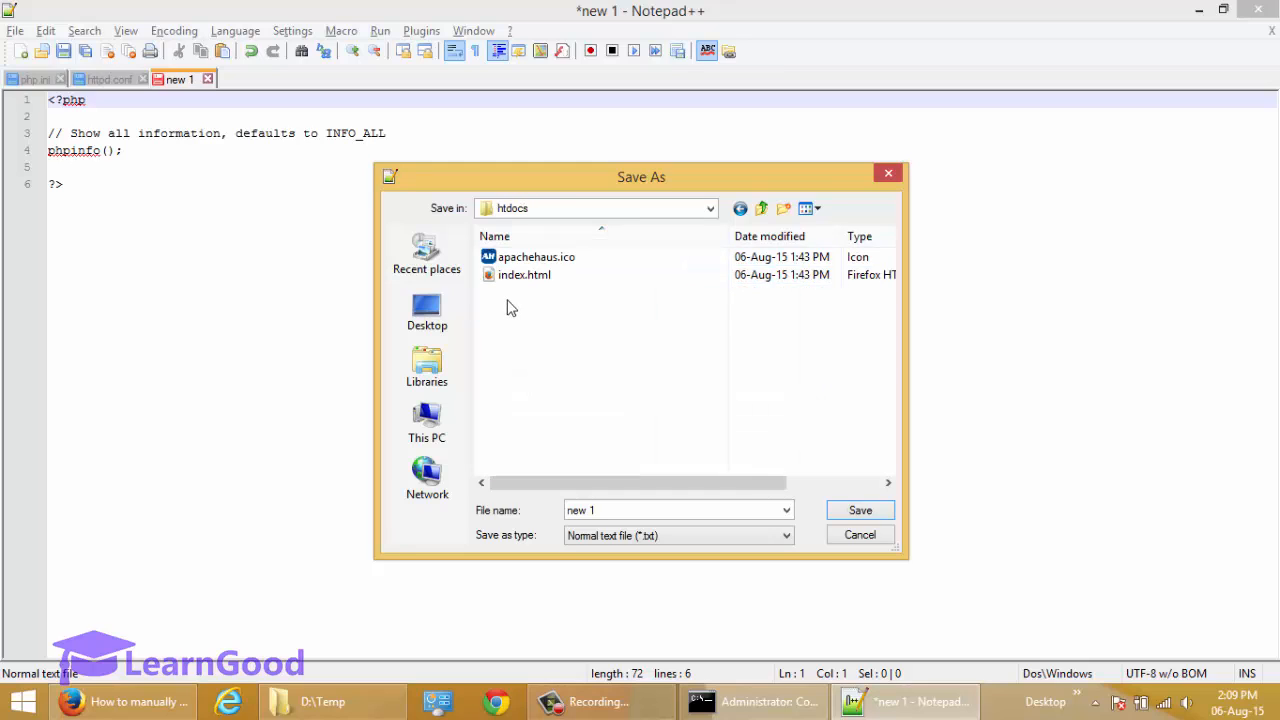
{"action": "left_click", "coordinate": [621, 519]}
{"action": "type", "text": "phpinfo.php"}
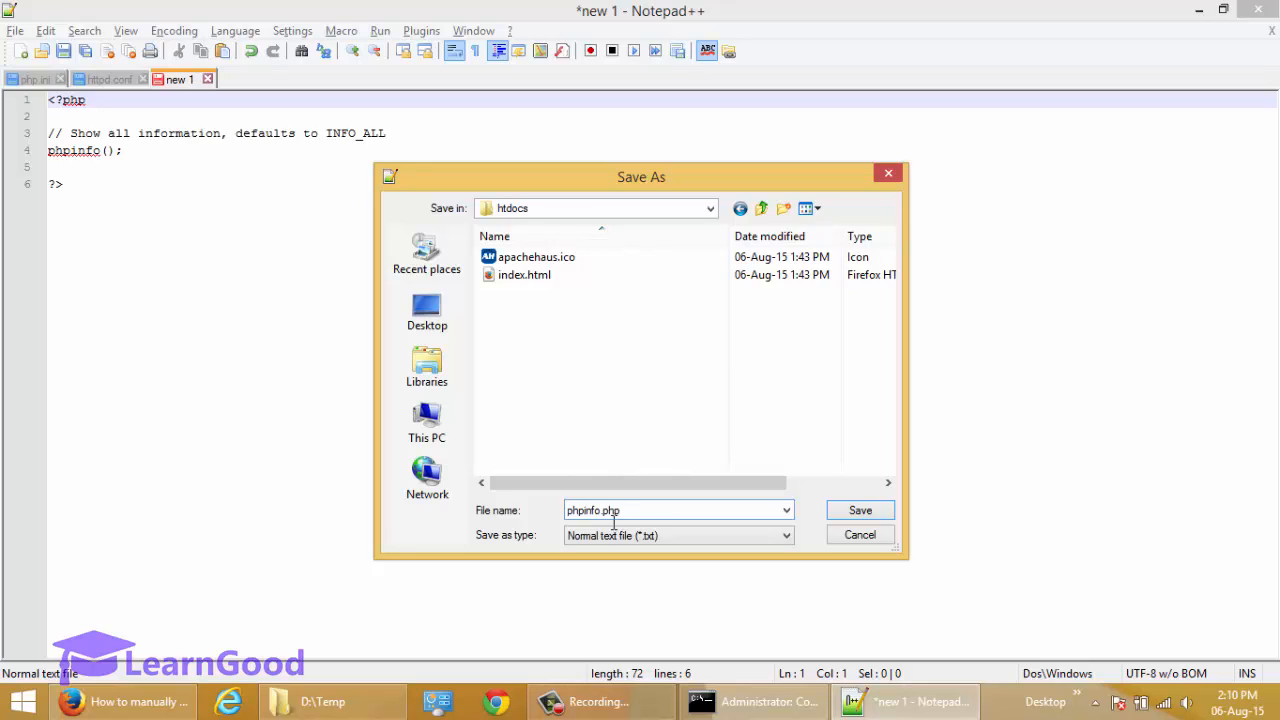
{"action": "left_click", "coordinate": [861, 512]}
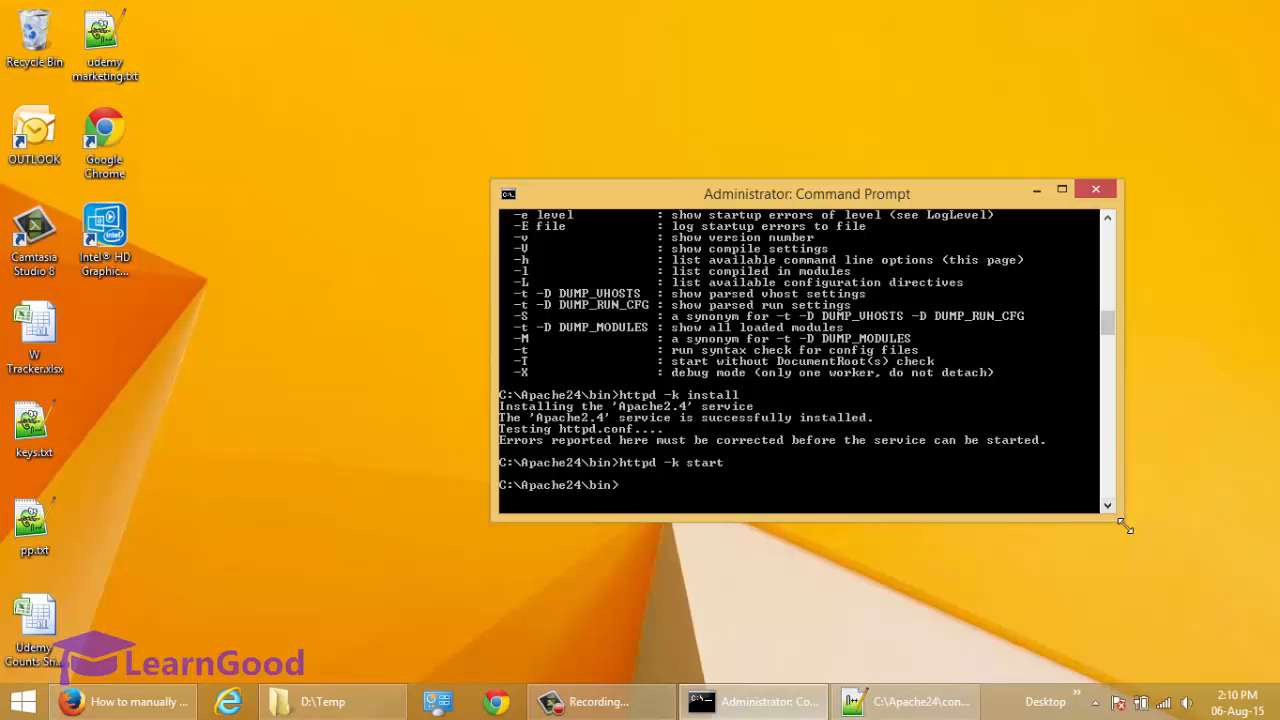
Switch to the administrator Command Prompt and stop the Apache service with httpd -k stop.
{"action": "left_click_drag", "start_coordinate": [1123, 523], "coordinate": [1150, 579]}
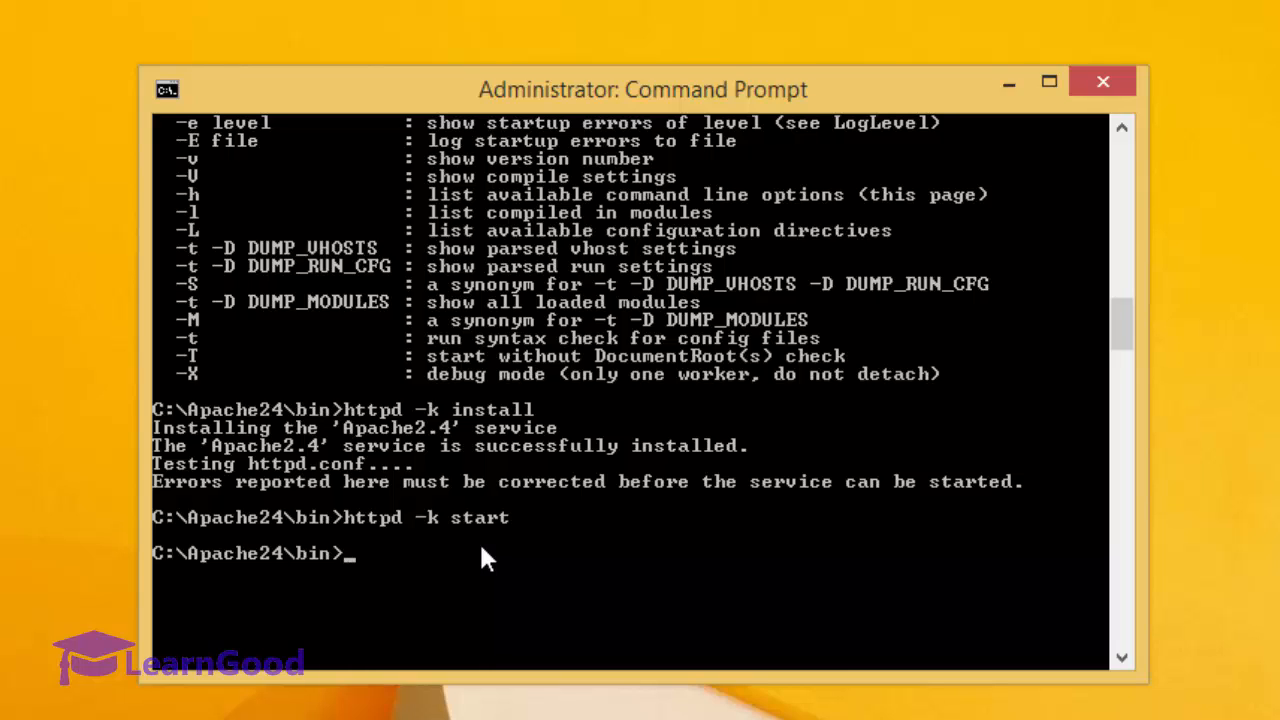
{"action": "key", "text": "Up"}
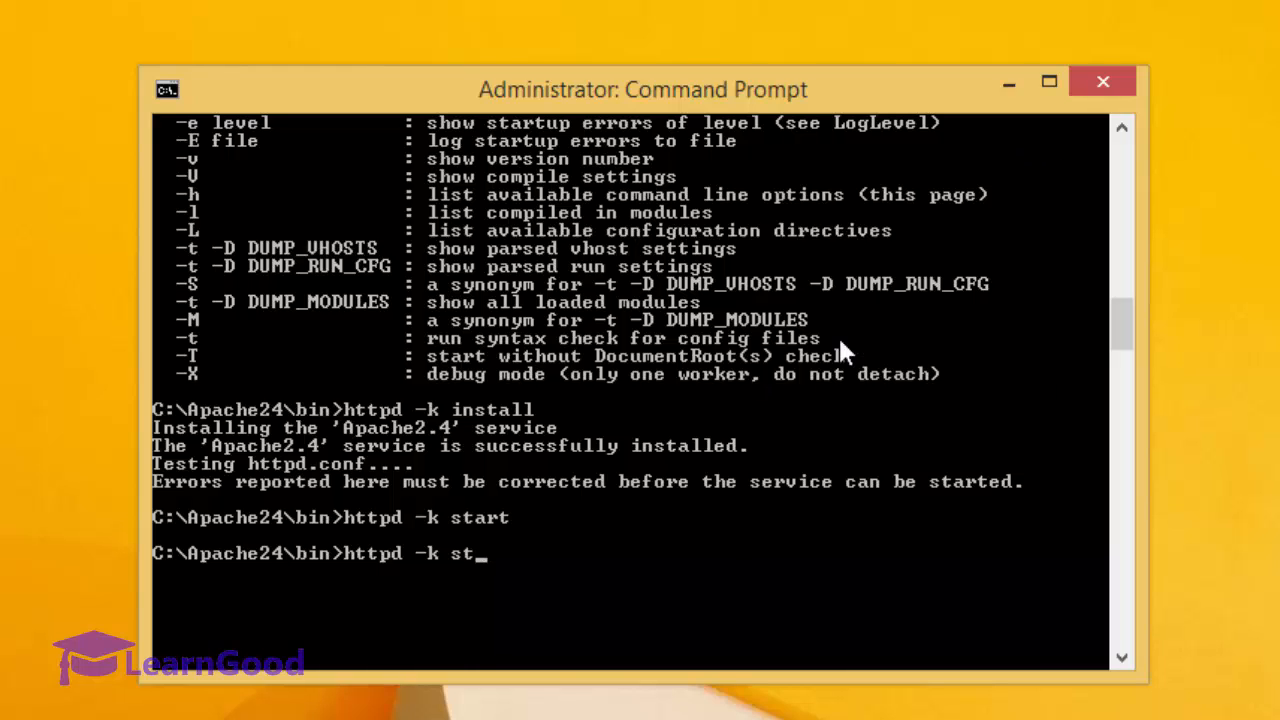
{"action": "type", "text": "op"}
{"action": "key", "text": "Return"}
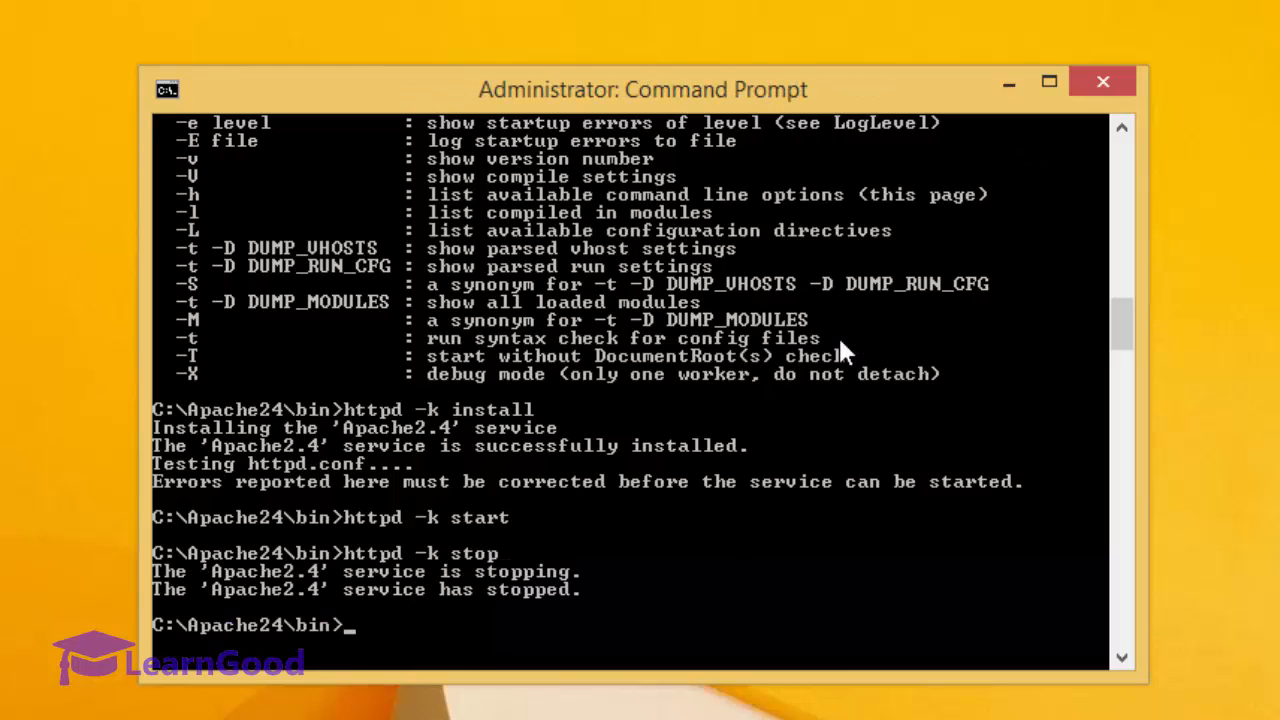
Remove the Apache service with httpd -k uninstall and register it again with httpd -k install.
{"action": "key", "text": "Up"}
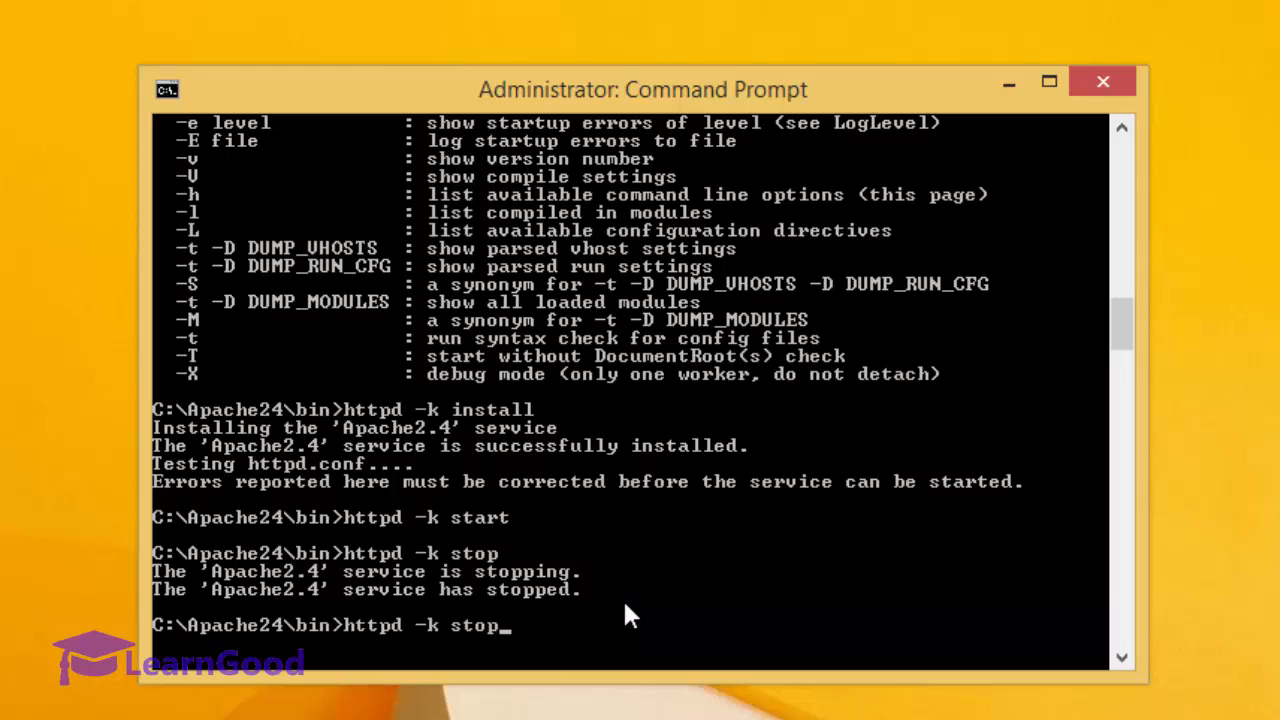
{"action": "key", "text": "BackSpace"}
{"action": "key", "text": "BackSpace"}
{"action": "key", "text": "BackSpace"}
{"action": "key", "text": "BackSpace"}
{"action": "left_click", "coordinate": [1122, 130]}
{"action": "left_click", "coordinate": [1122, 130]}
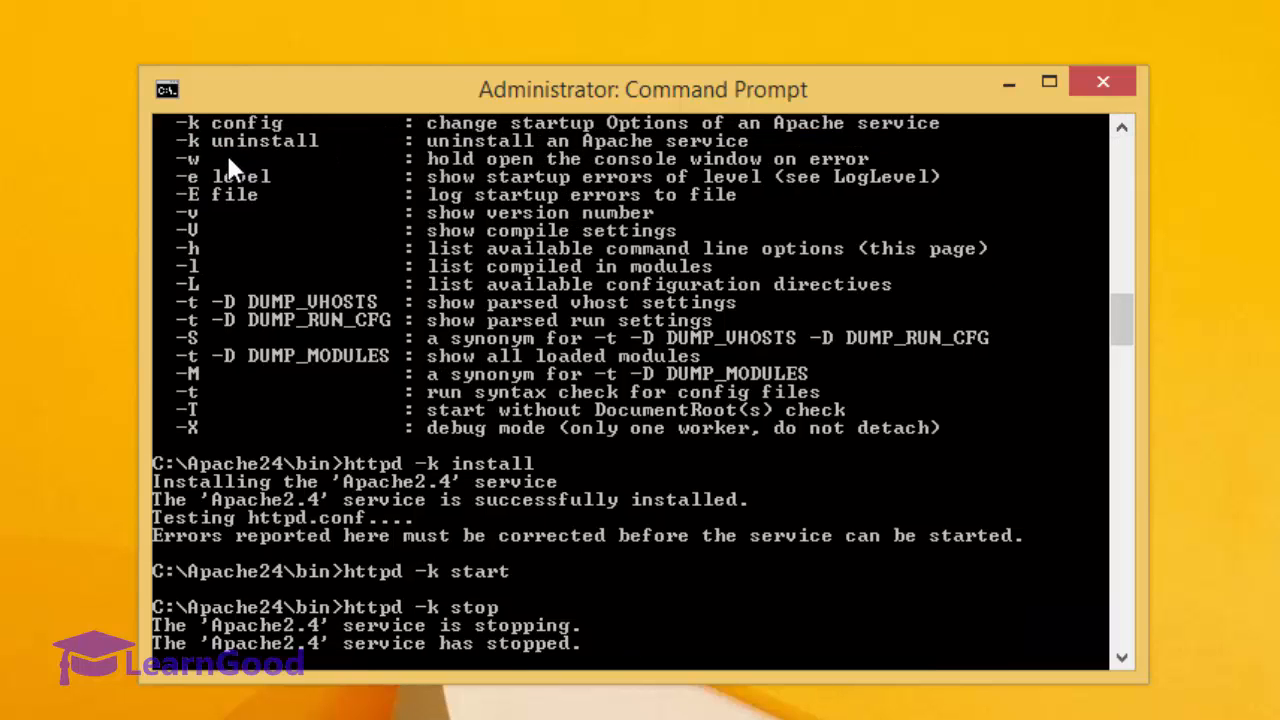
{"action": "left_click", "coordinate": [1121, 657]}
{"action": "left_click", "coordinate": [1121, 657]}
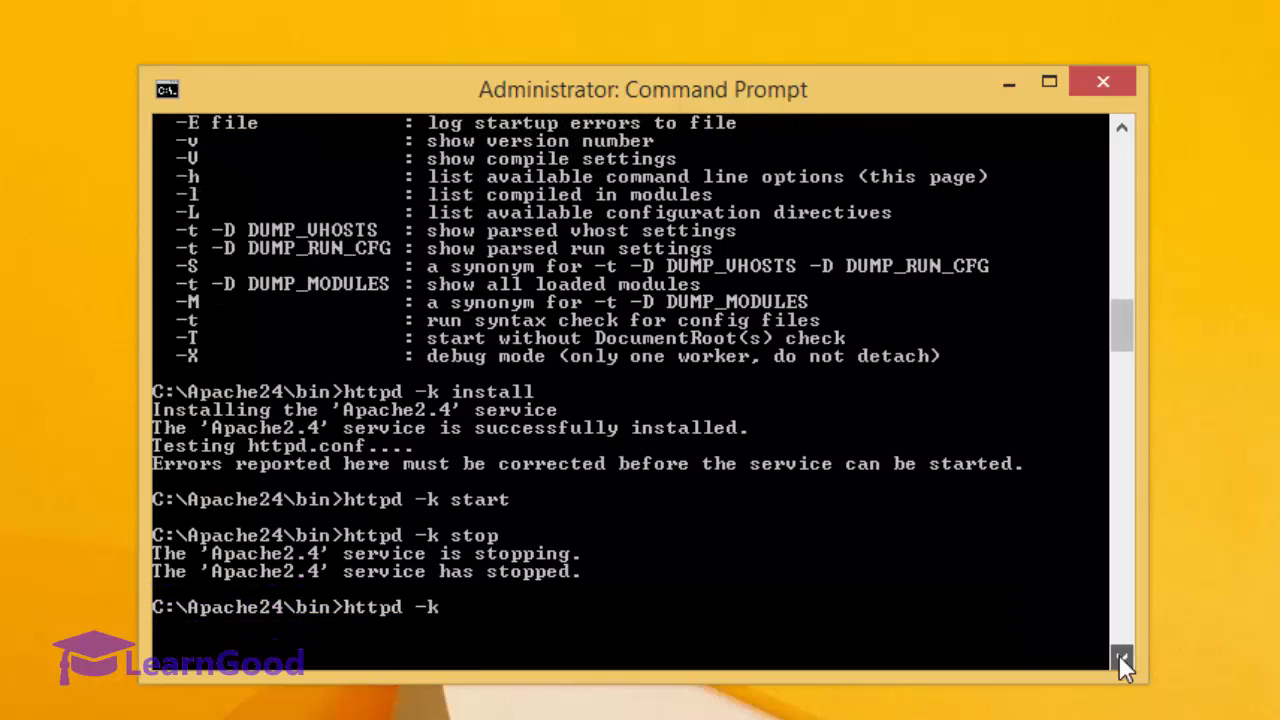
{"action": "type", "text": "uninstall"}
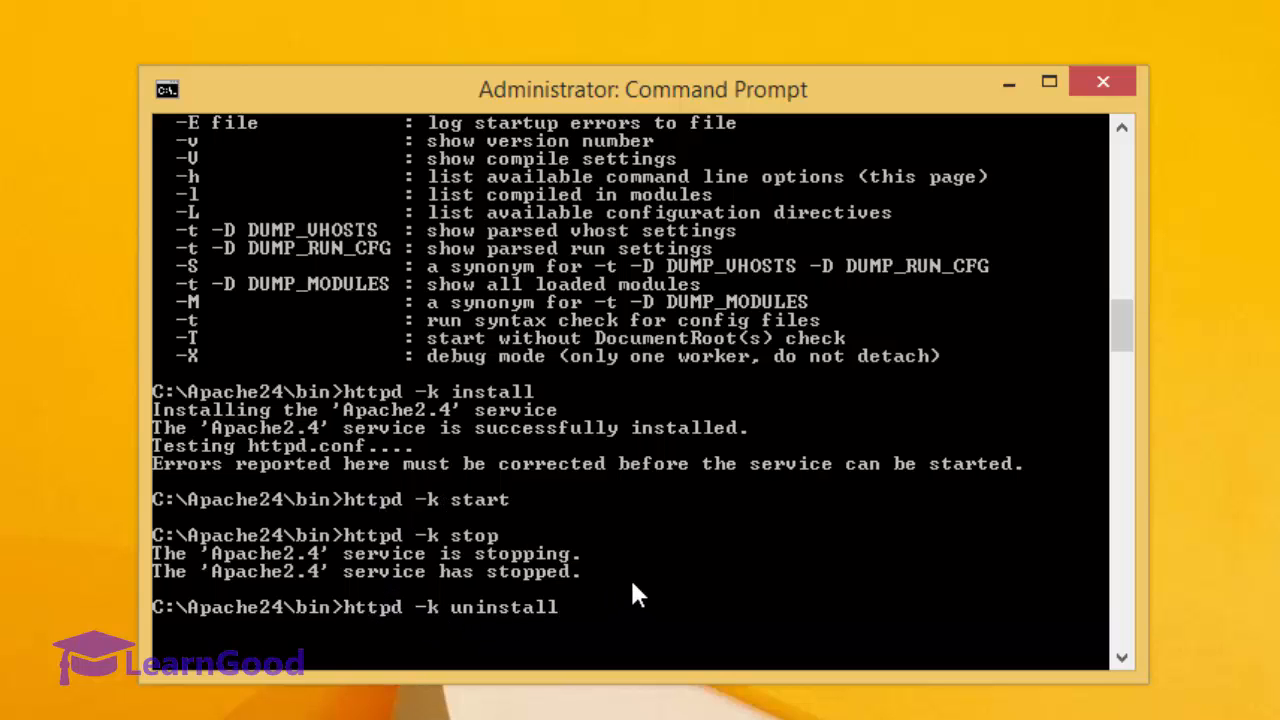
{"action": "key", "text": "Return"}
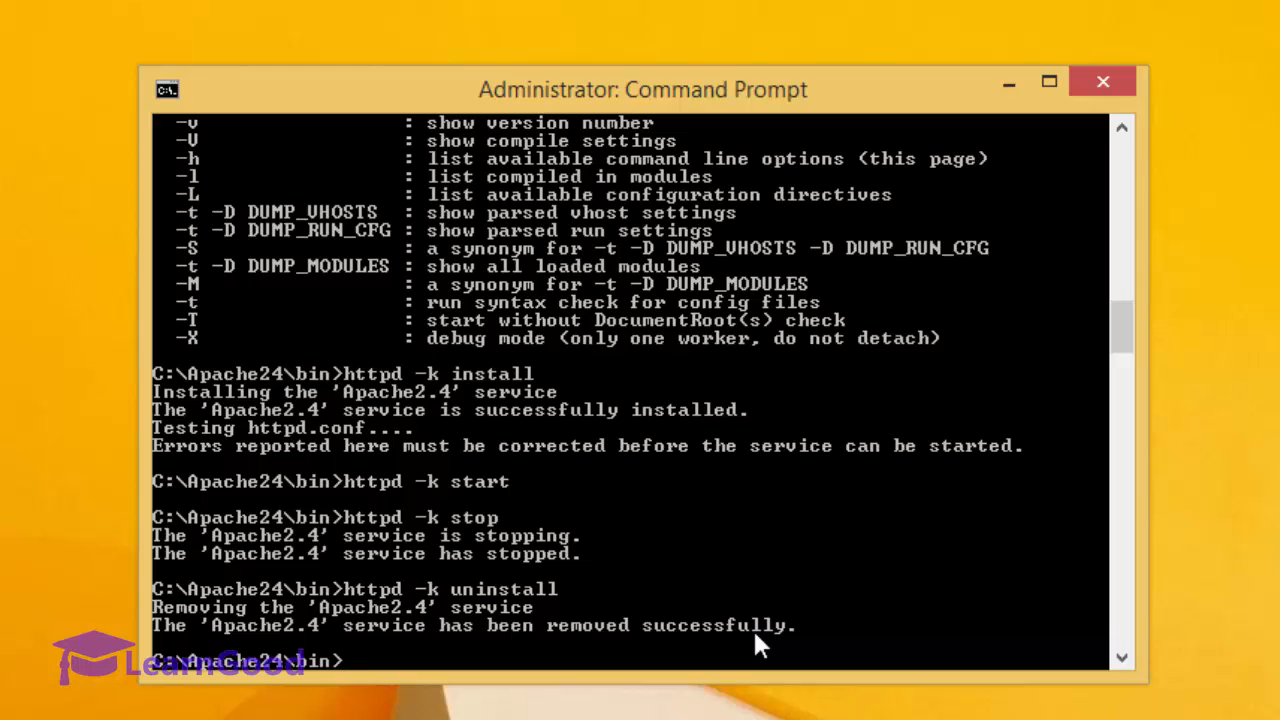
{"action": "type", "text": "httpd -k install"}
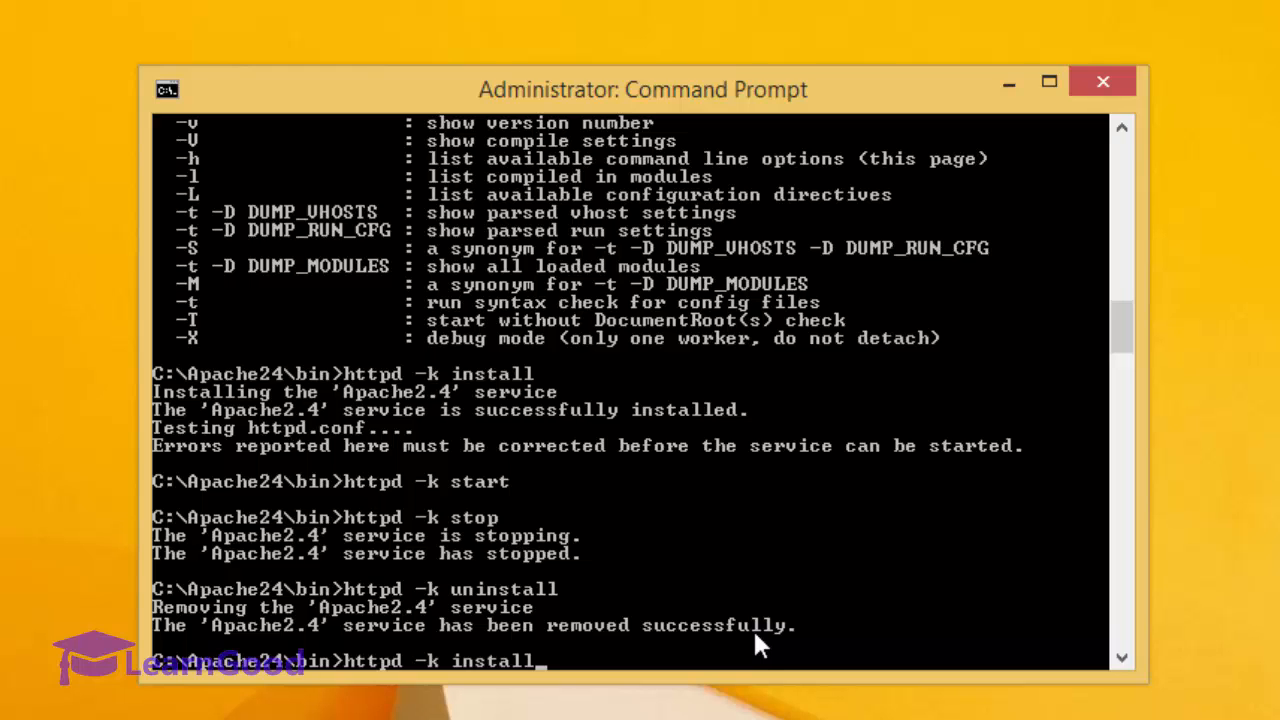
{"action": "key", "text": "Return"}
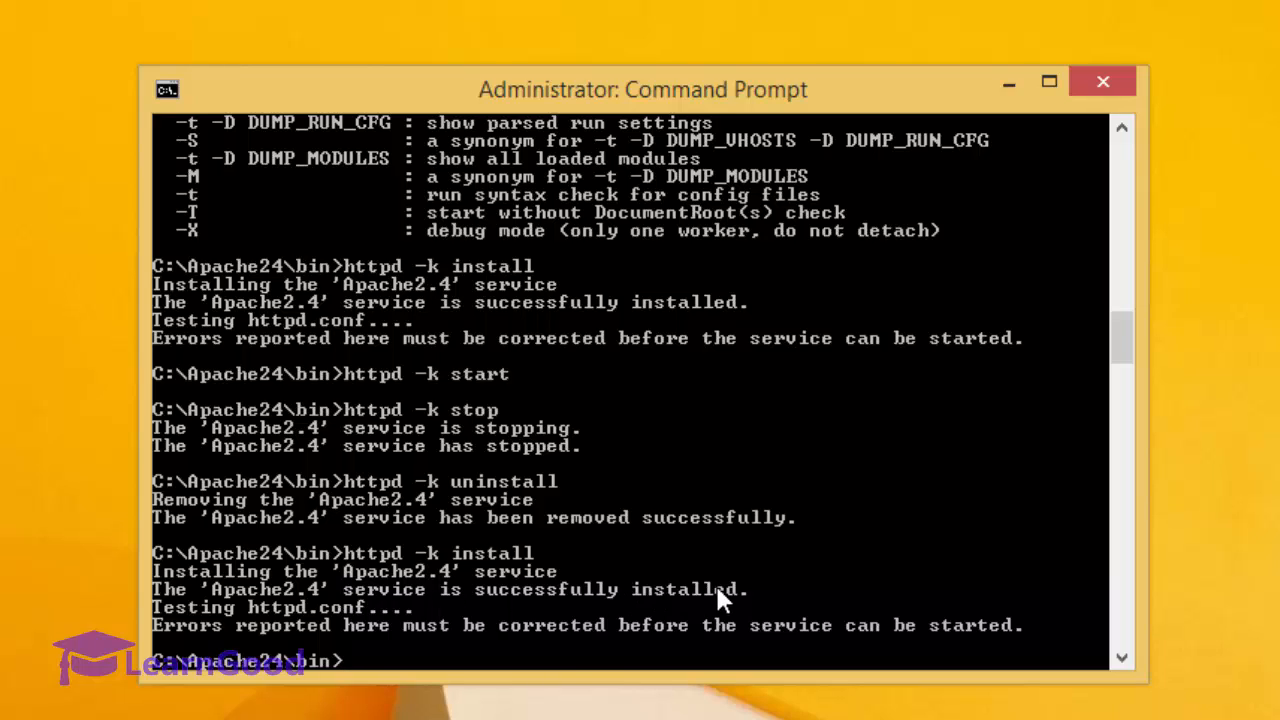
Start the reinstalled Apache service with httpd -k start.
{"action": "key", "text": "Up"}
{"action": "key", "text": "Up"}
{"action": "key", "text": "Up"}
{"action": "key", "text": "Up"}
{"action": "key", "text": "Up"}
{"action": "key", "text": "Up"}
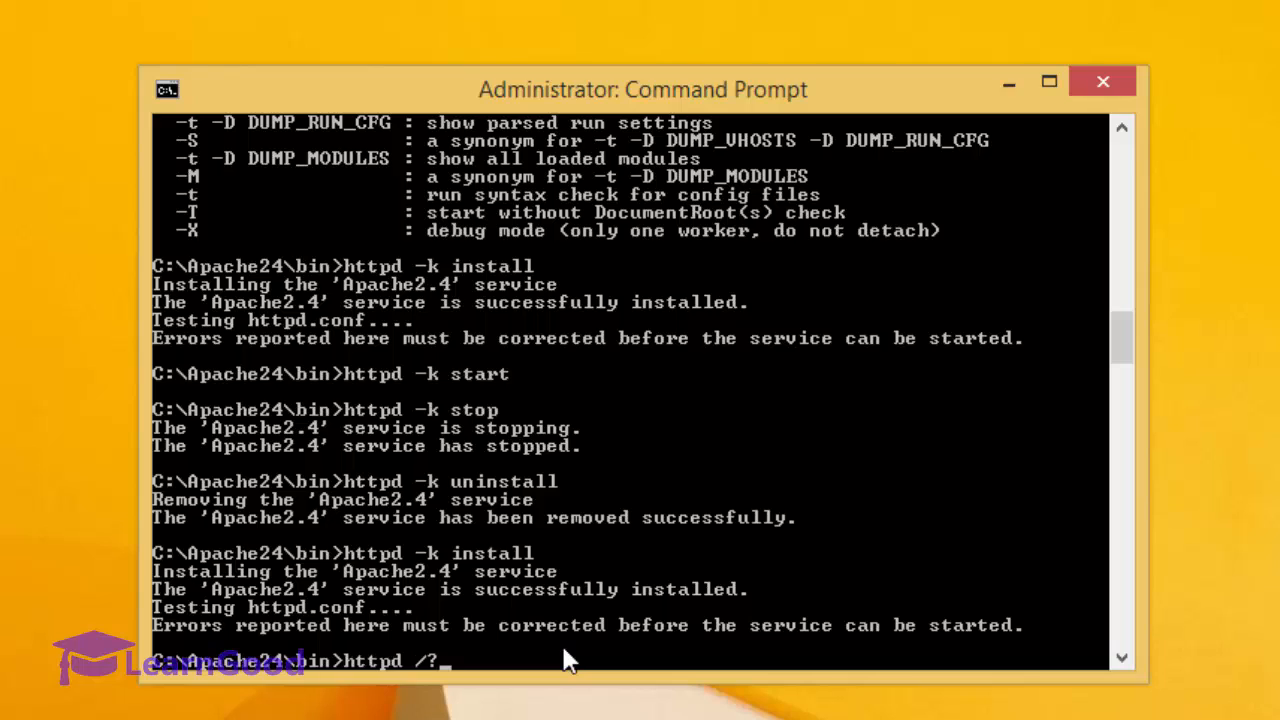
{"action": "key", "text": "Return"}
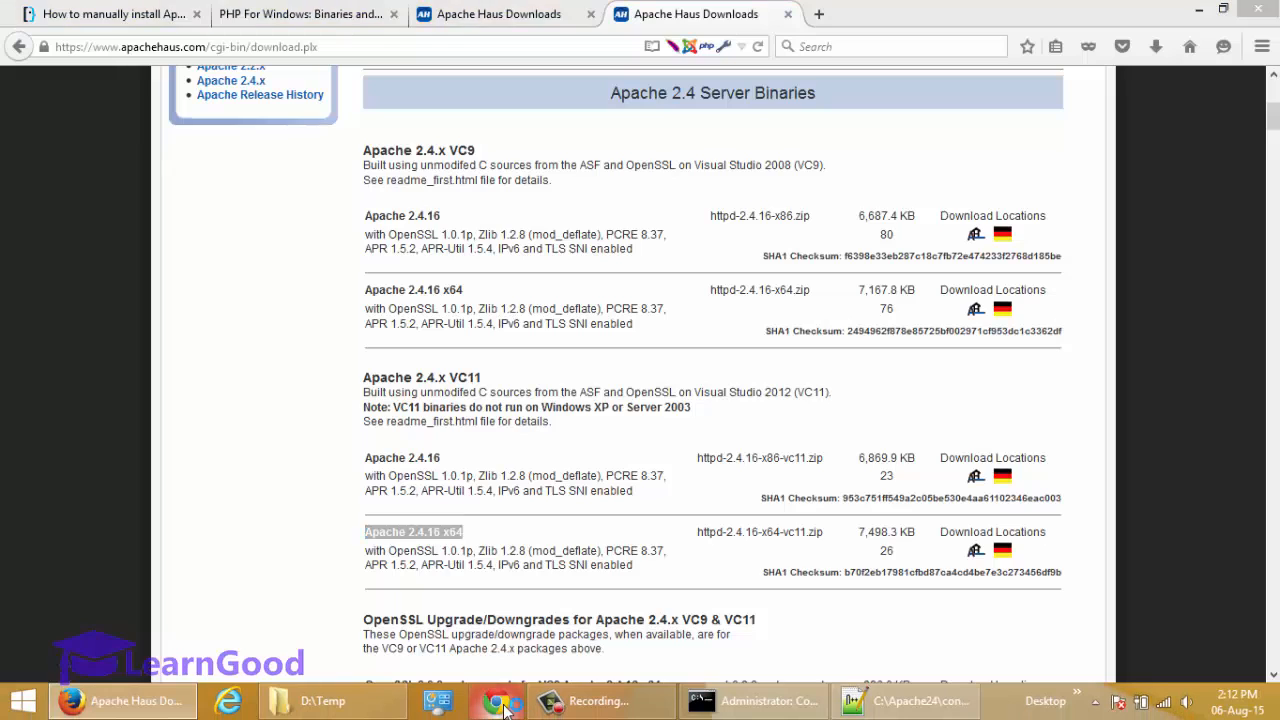
Switch to Chrome and load localhost to check that the Apache web server responds.
{"action": "left_click", "coordinate": [505, 703]}
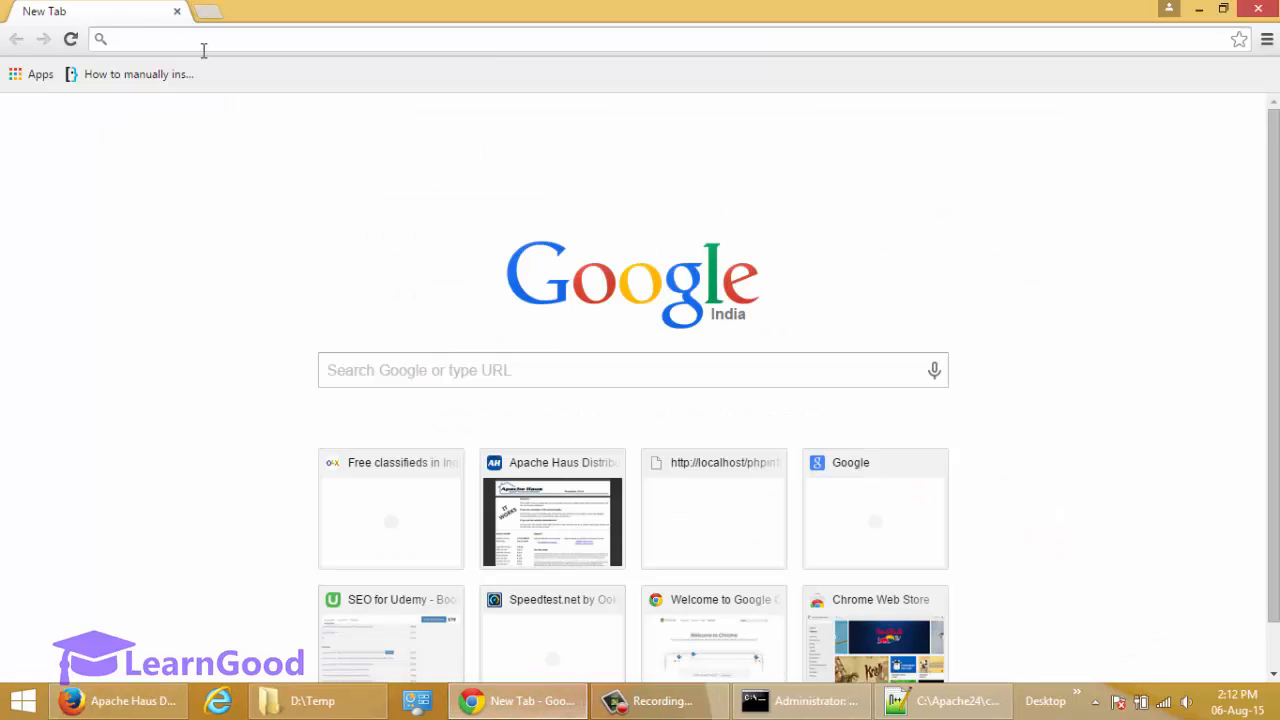
{"action": "type", "text": "localhost"}
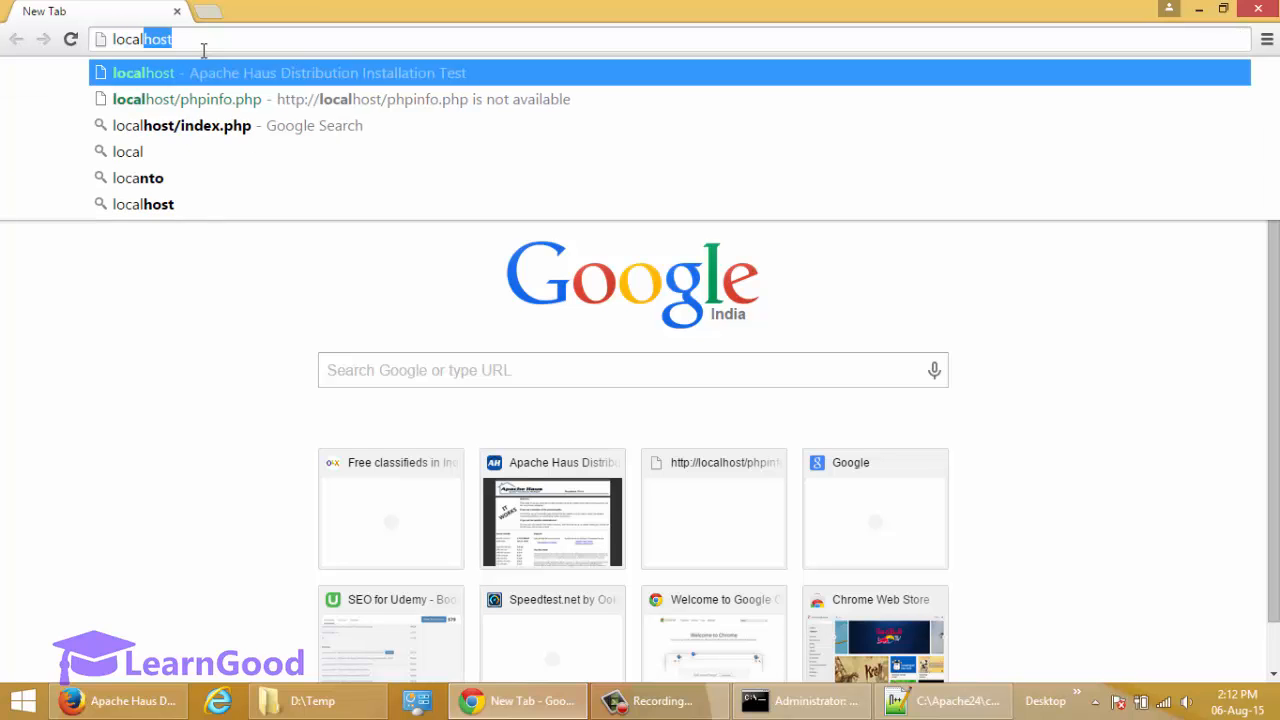
{"action": "key", "text": "Return"}
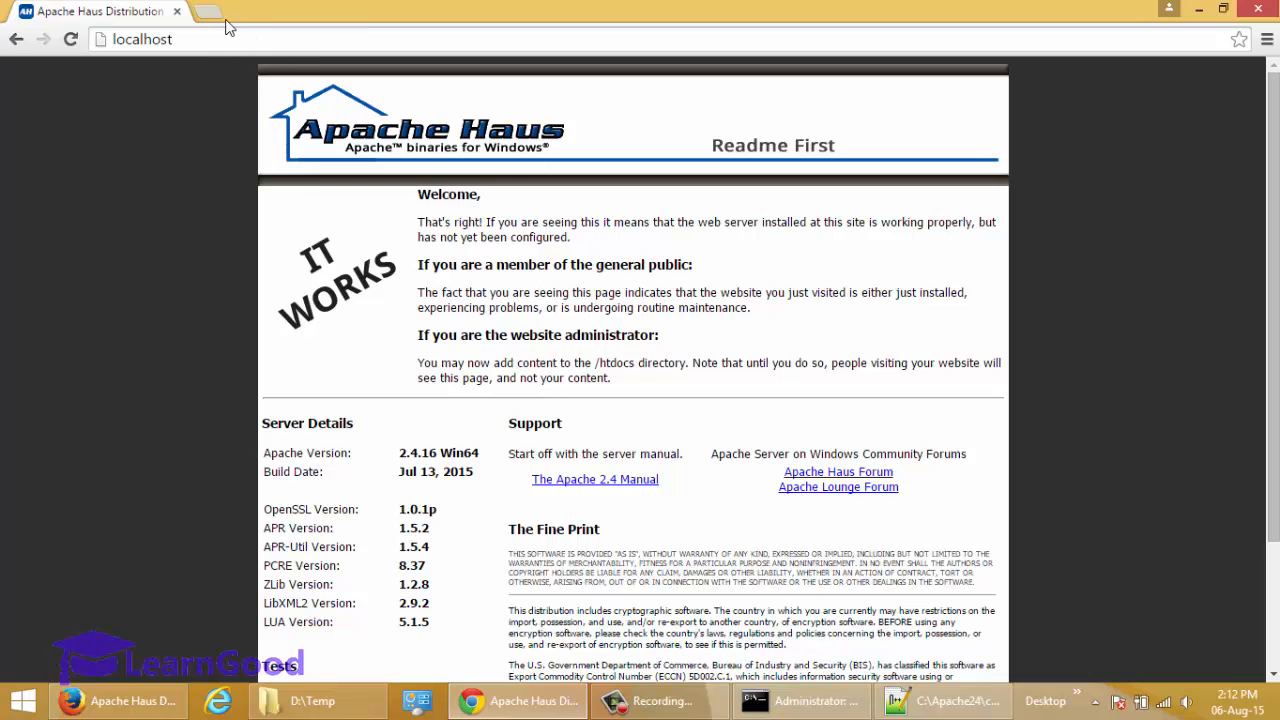
Load localhost/phpinfo.php in a new browser tab and look through the PHP configuration page, returning to its beginning.
{"action": "left_click", "coordinate": [207, 11]}
{"action": "type", "text": "localhost/"}
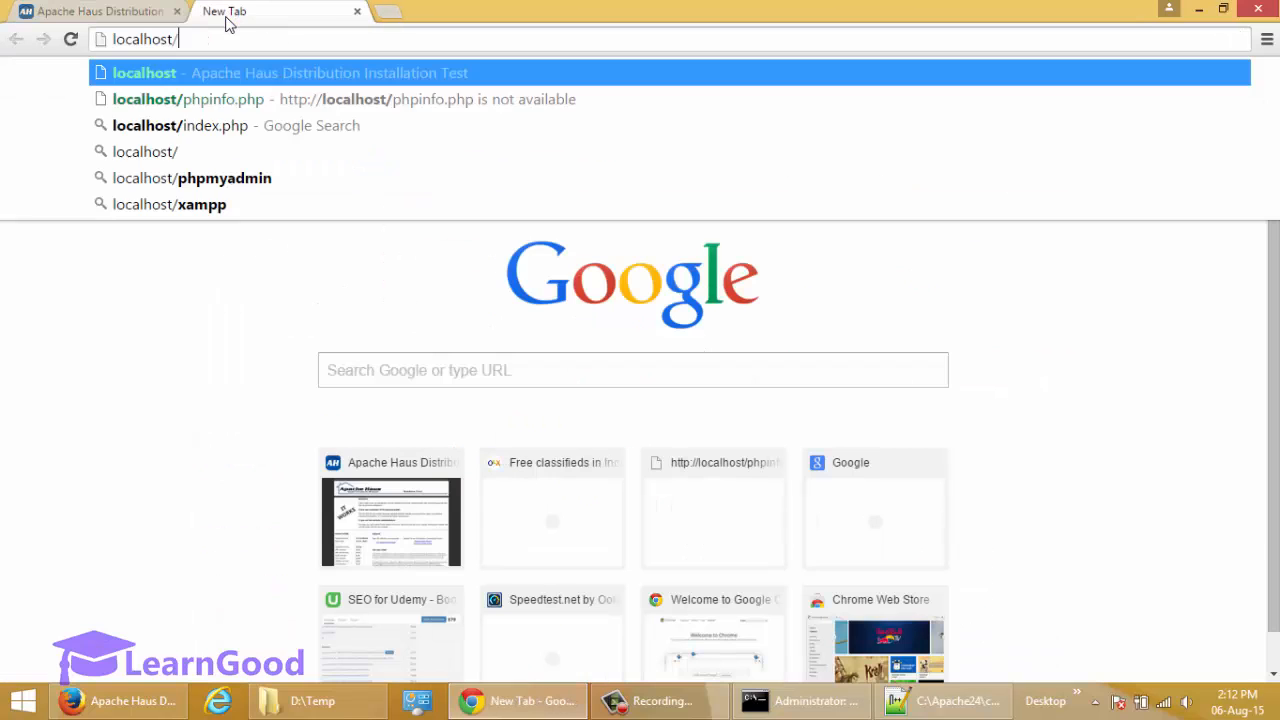
{"action": "type", "text": "php"}
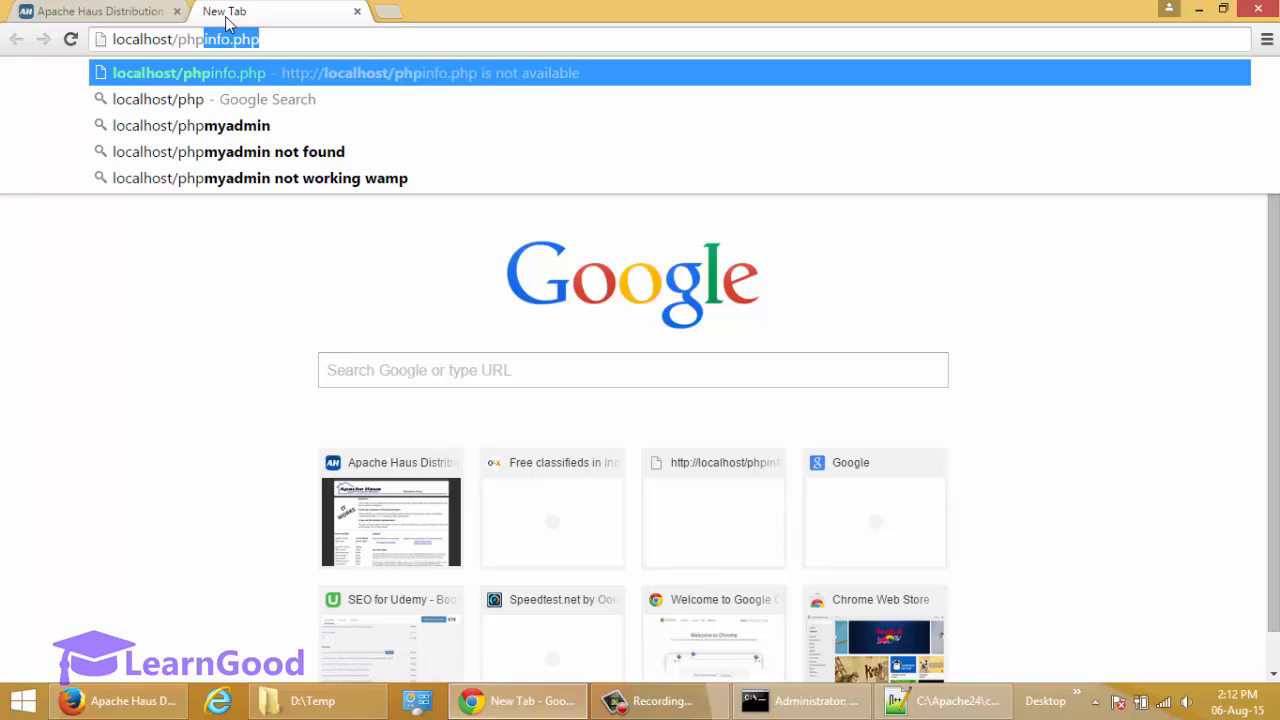
{"action": "key", "text": "Right"}
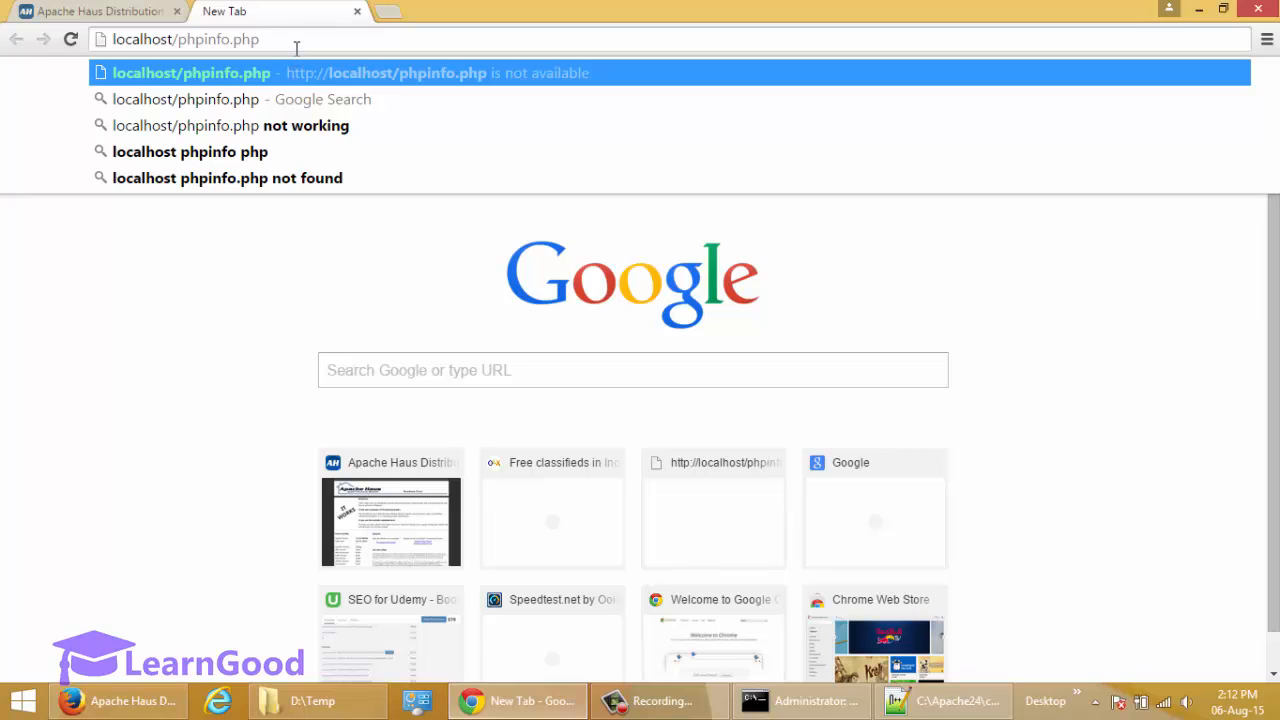
{"action": "key", "text": "Return"}
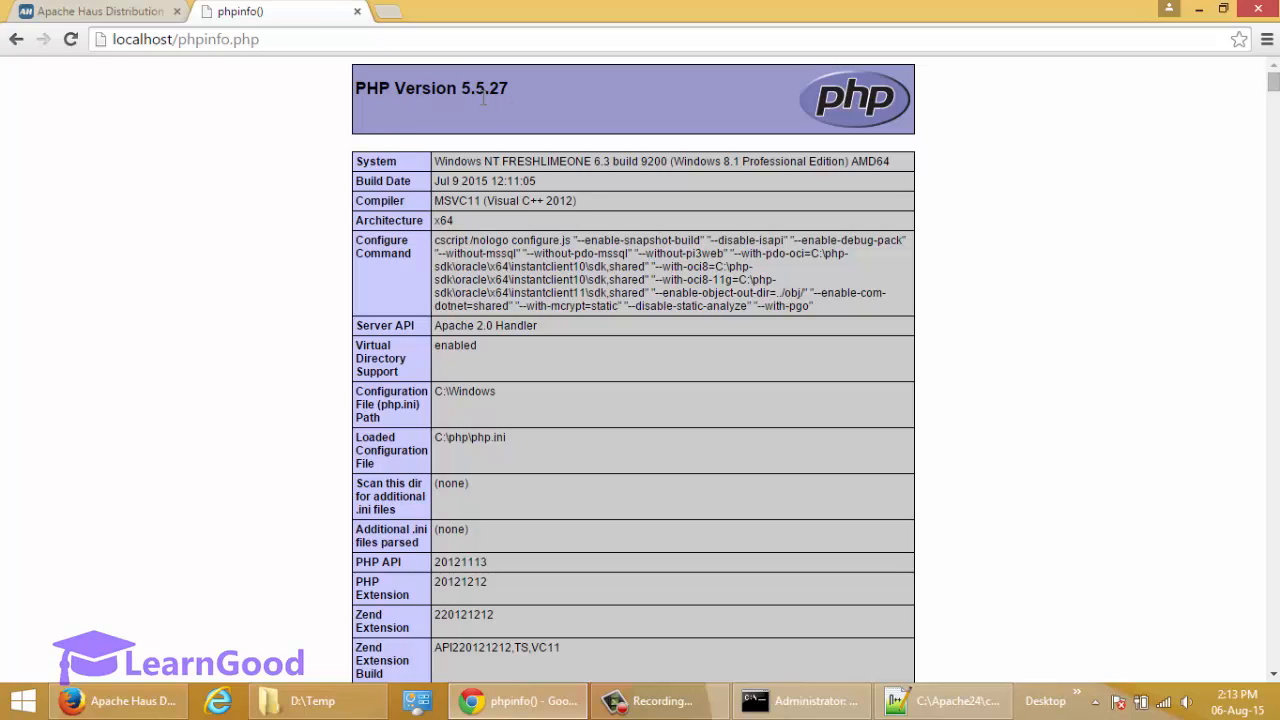
{"action": "scroll", "coordinate": [491, 176], "scroll_direction": "down", "scroll_amount": 5}
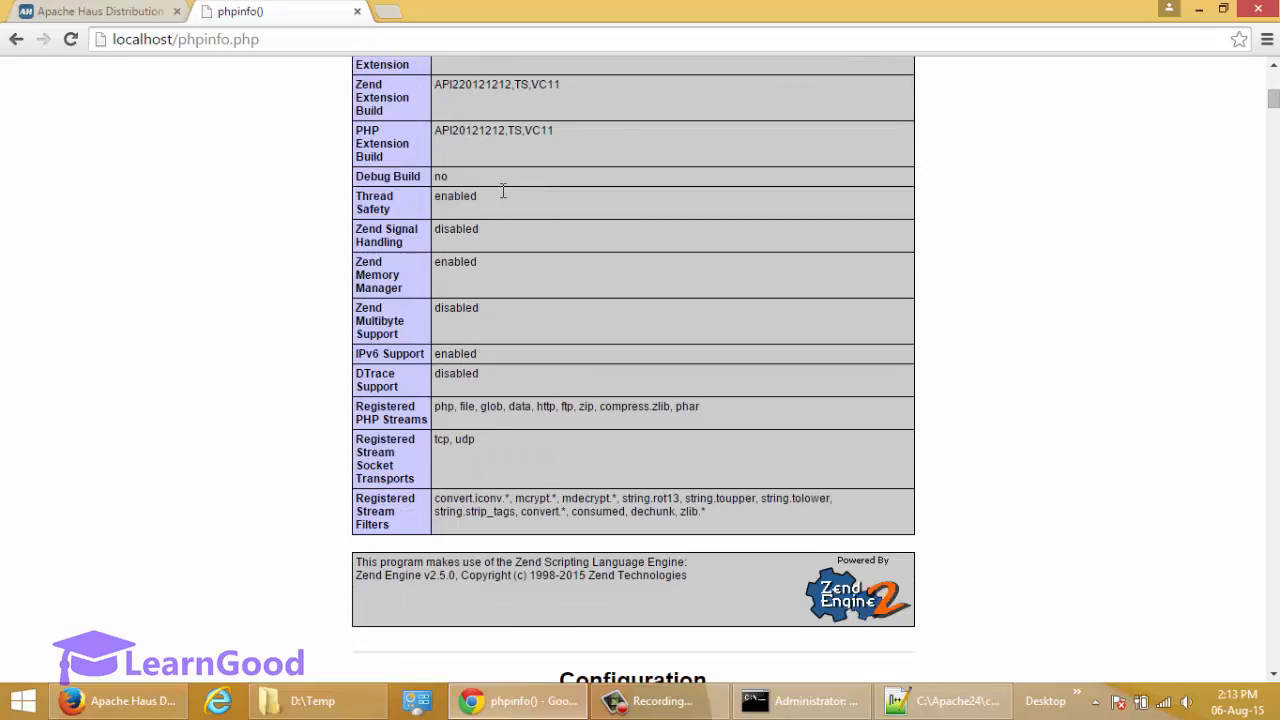
{"action": "scroll", "coordinate": [503, 191], "scroll_direction": "down", "scroll_amount": 15}
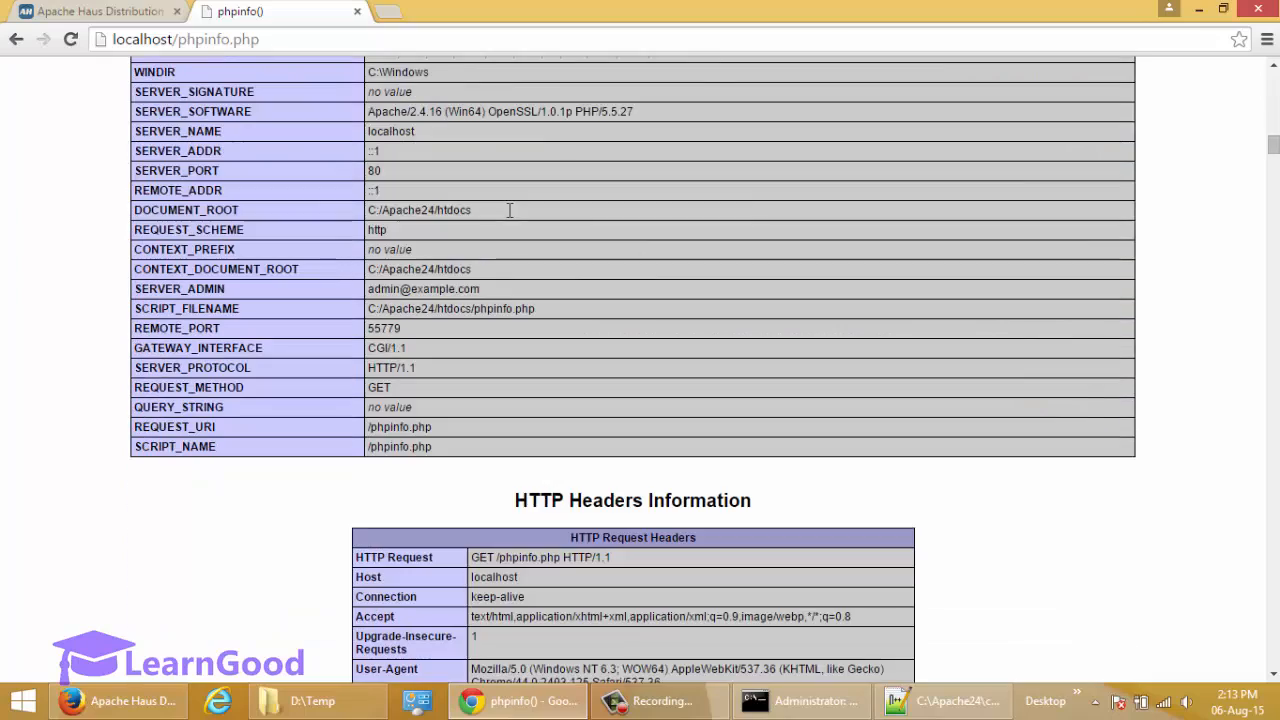
{"action": "scroll", "coordinate": [500, 205], "scroll_direction": "down", "scroll_amount": 2}
{"action": "key", "text": "Home"}
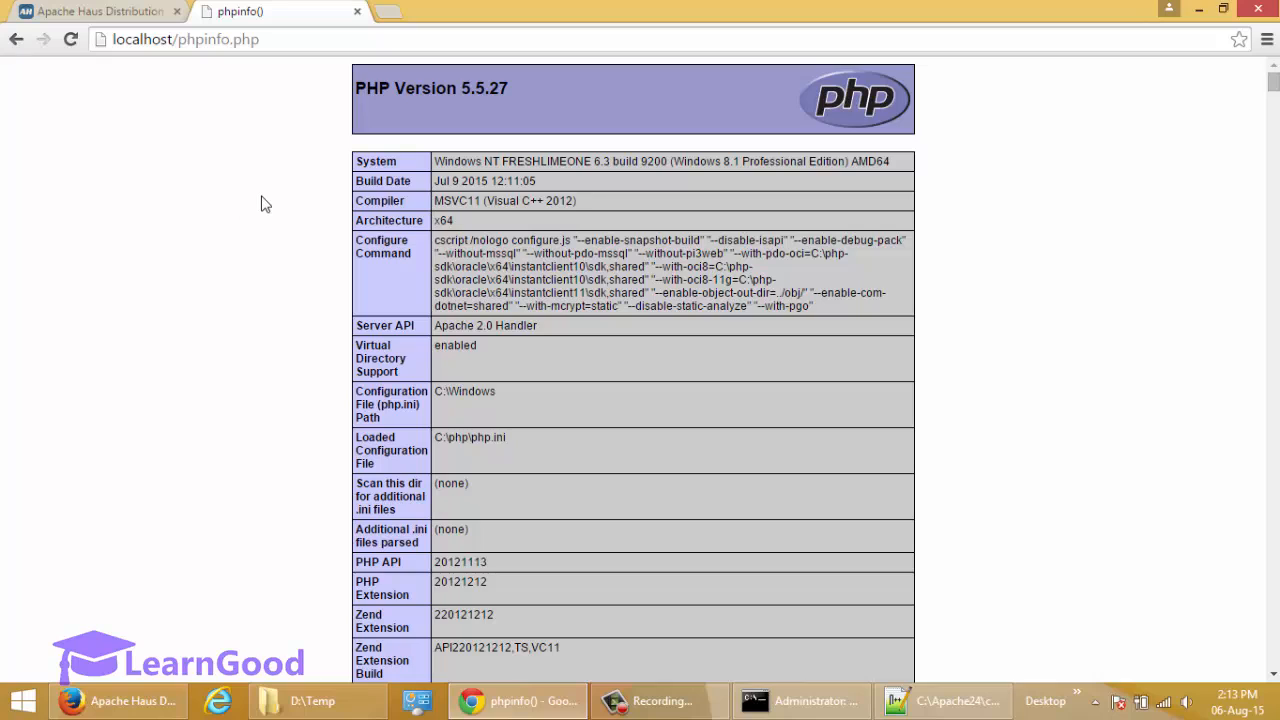